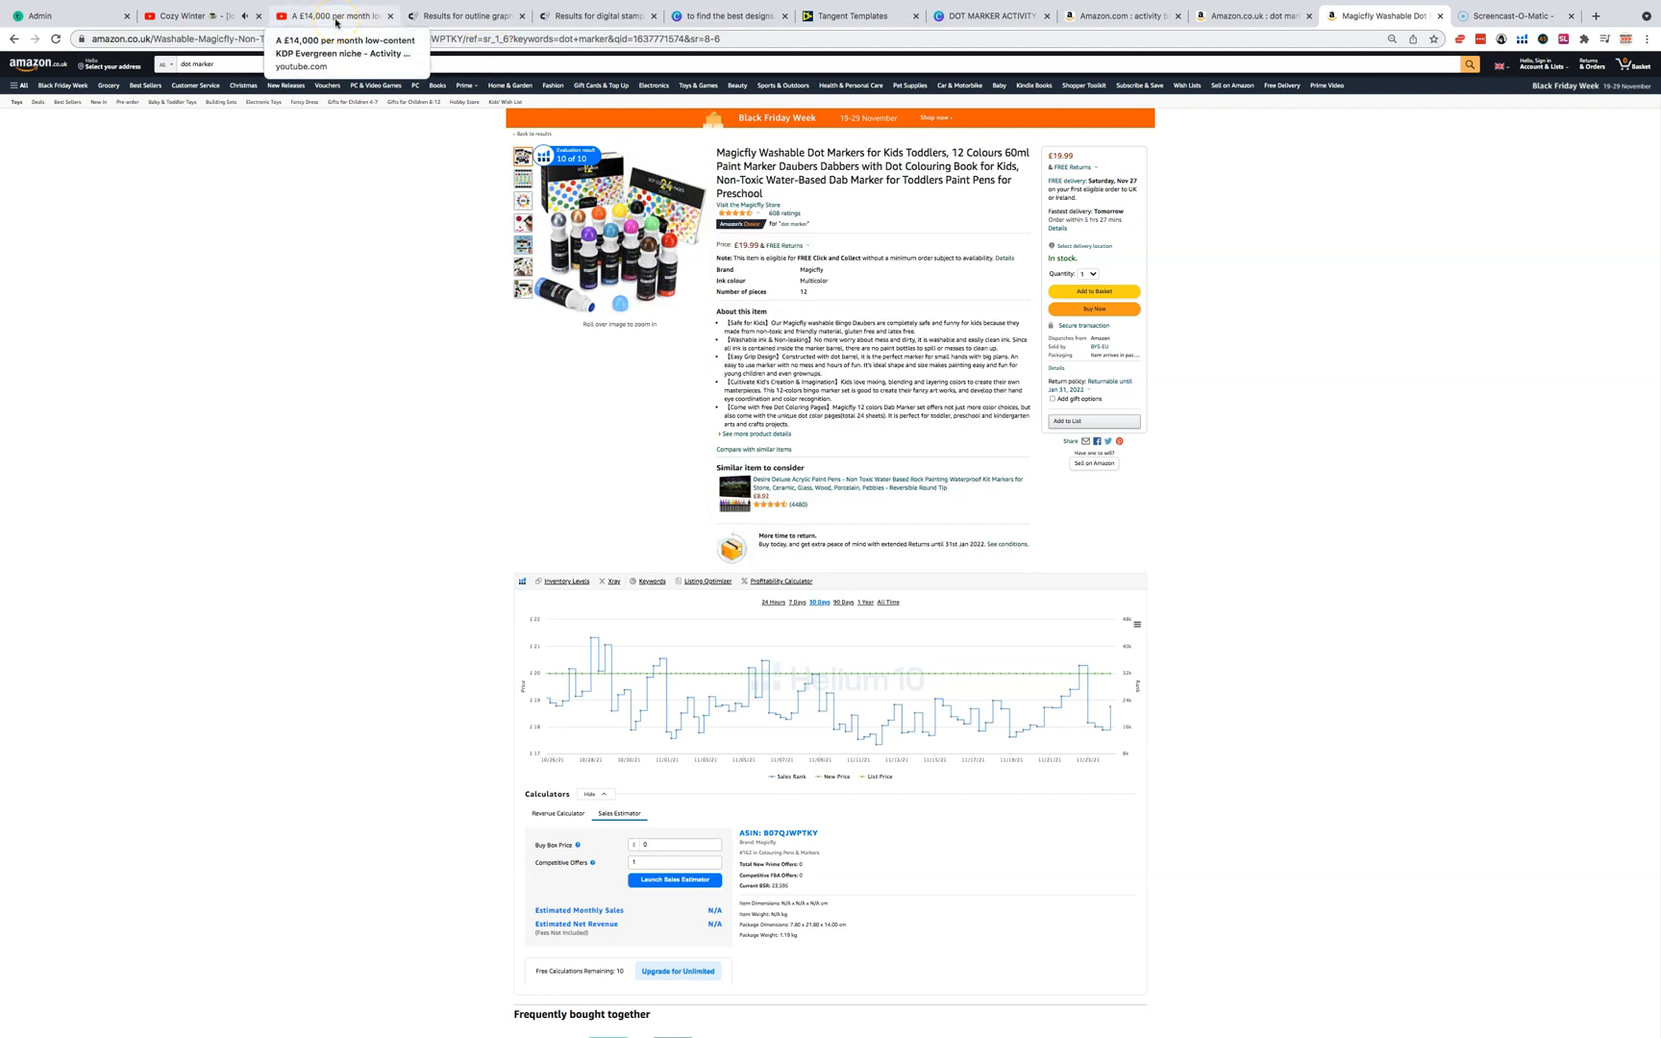
# Skim the YouTube video on the kids' activity book niche, ending at the dot marker sub-niches diagram around 6:00.
pyautogui.click(335, 19)
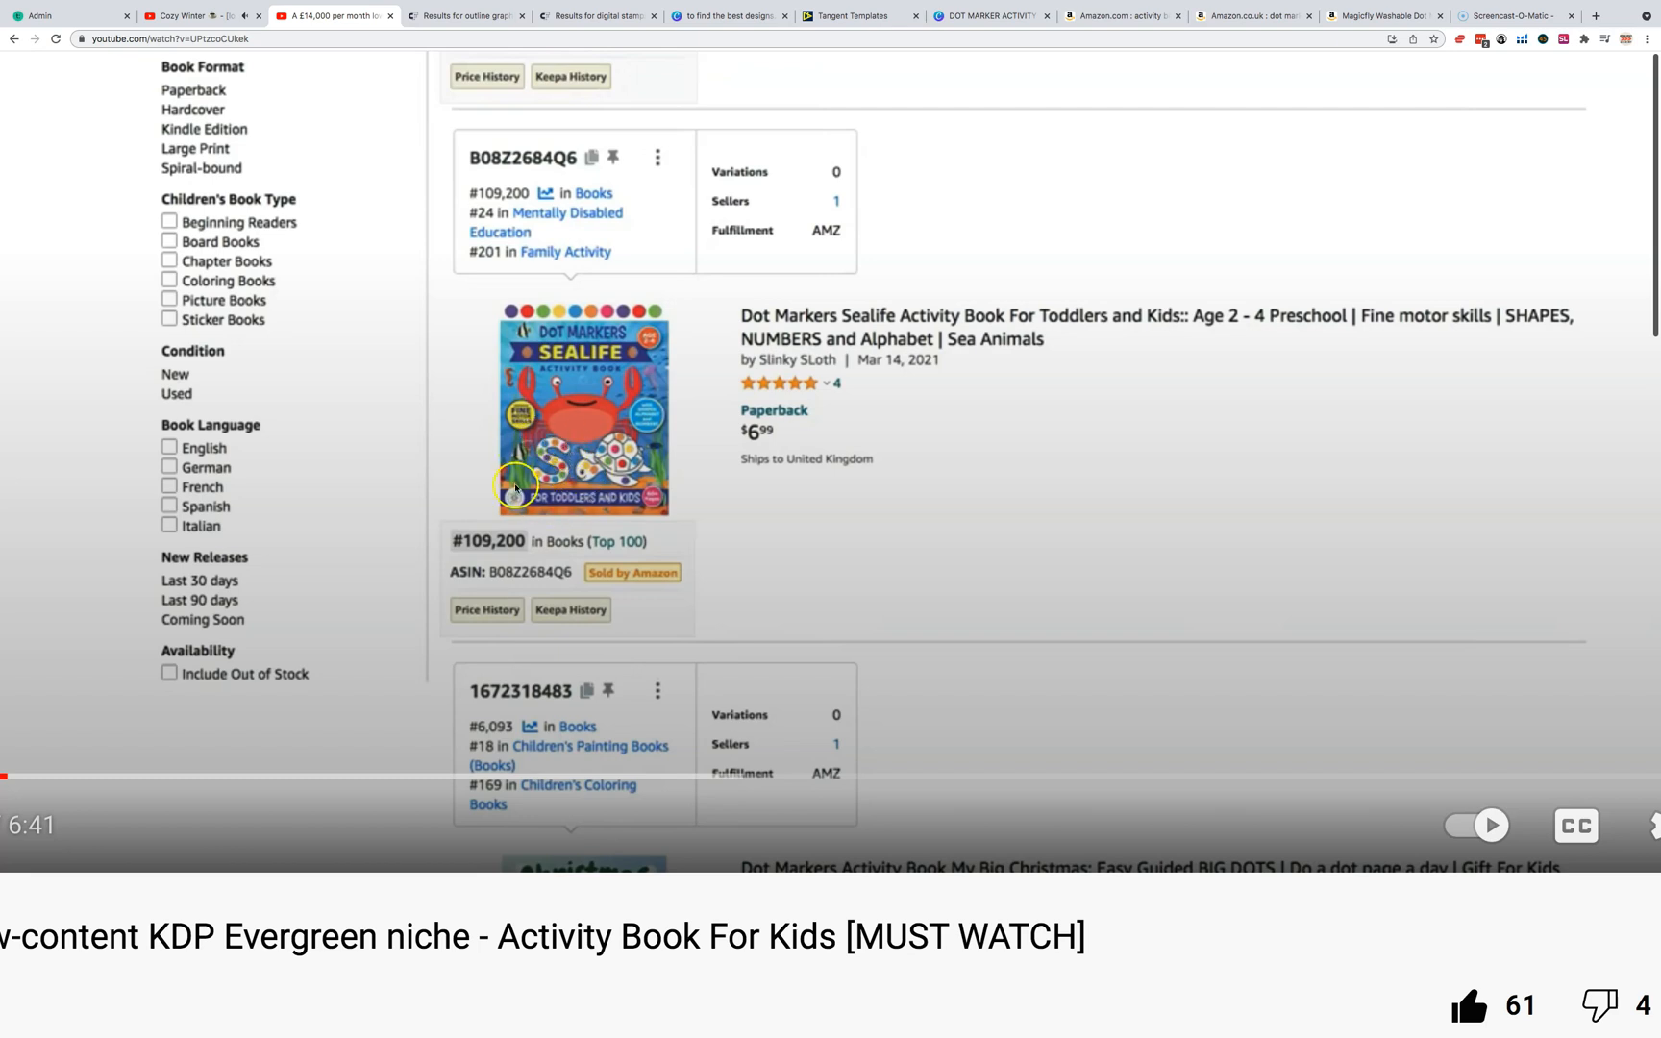
pyautogui.scroll(-5, 592, 516)
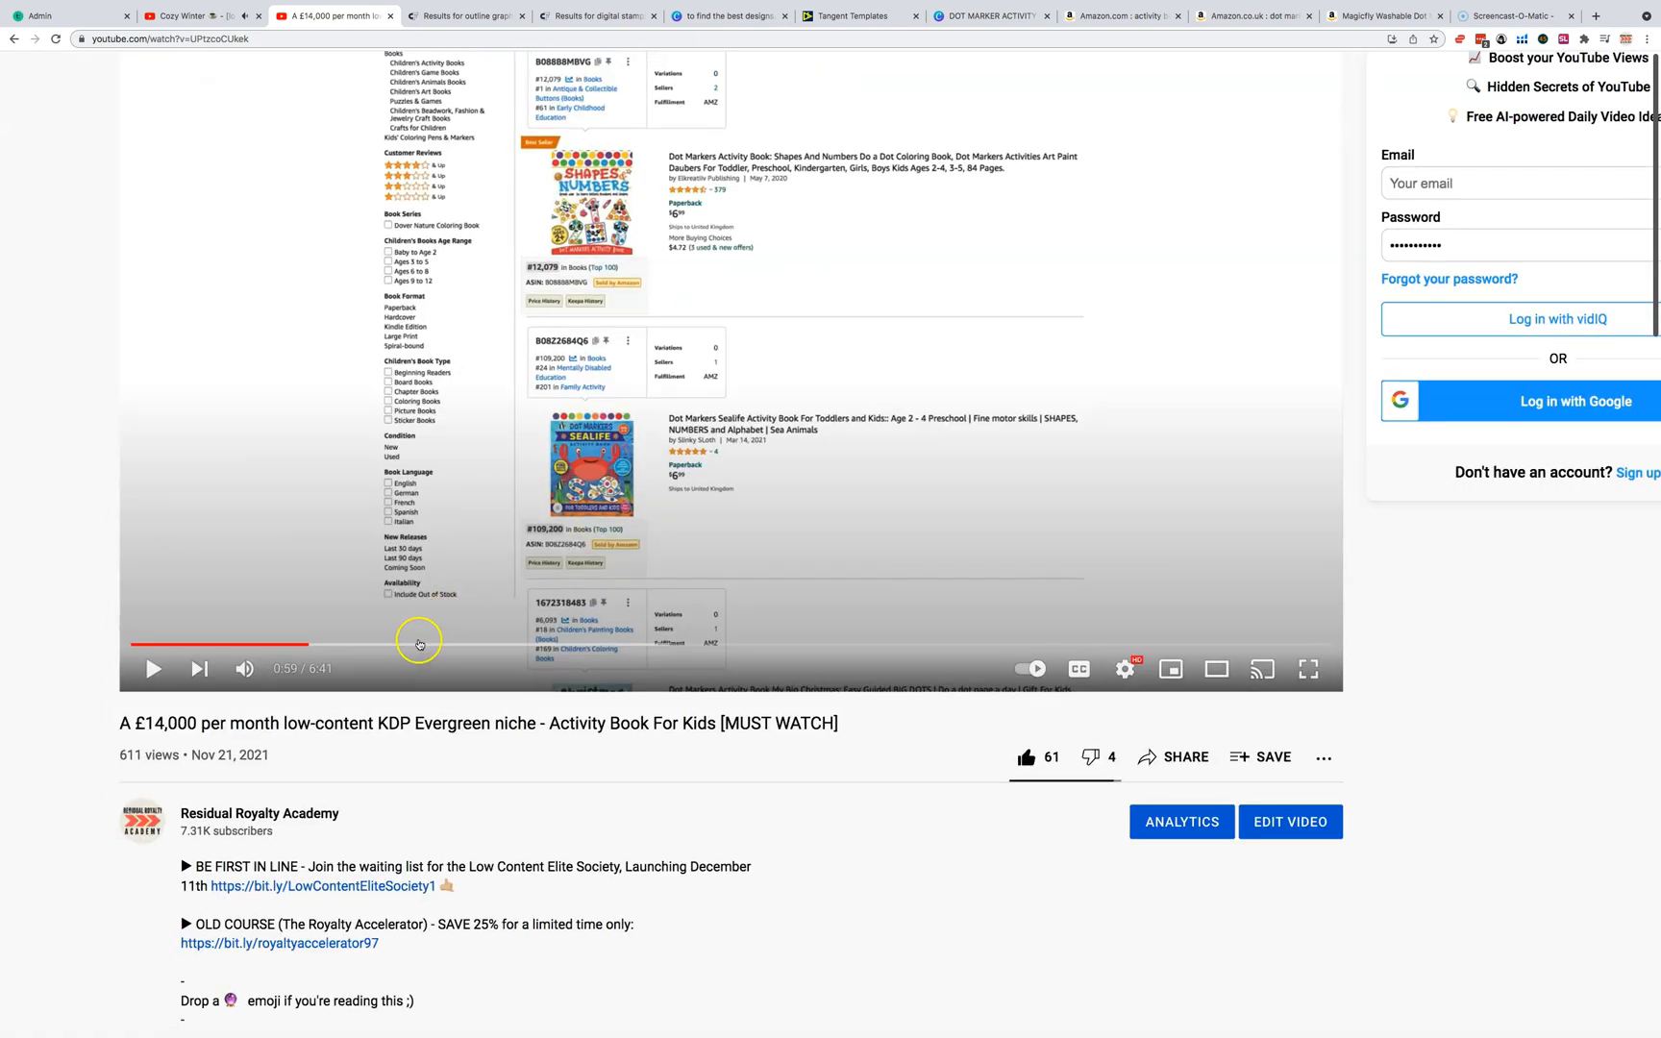
pyautogui.click(401, 645)
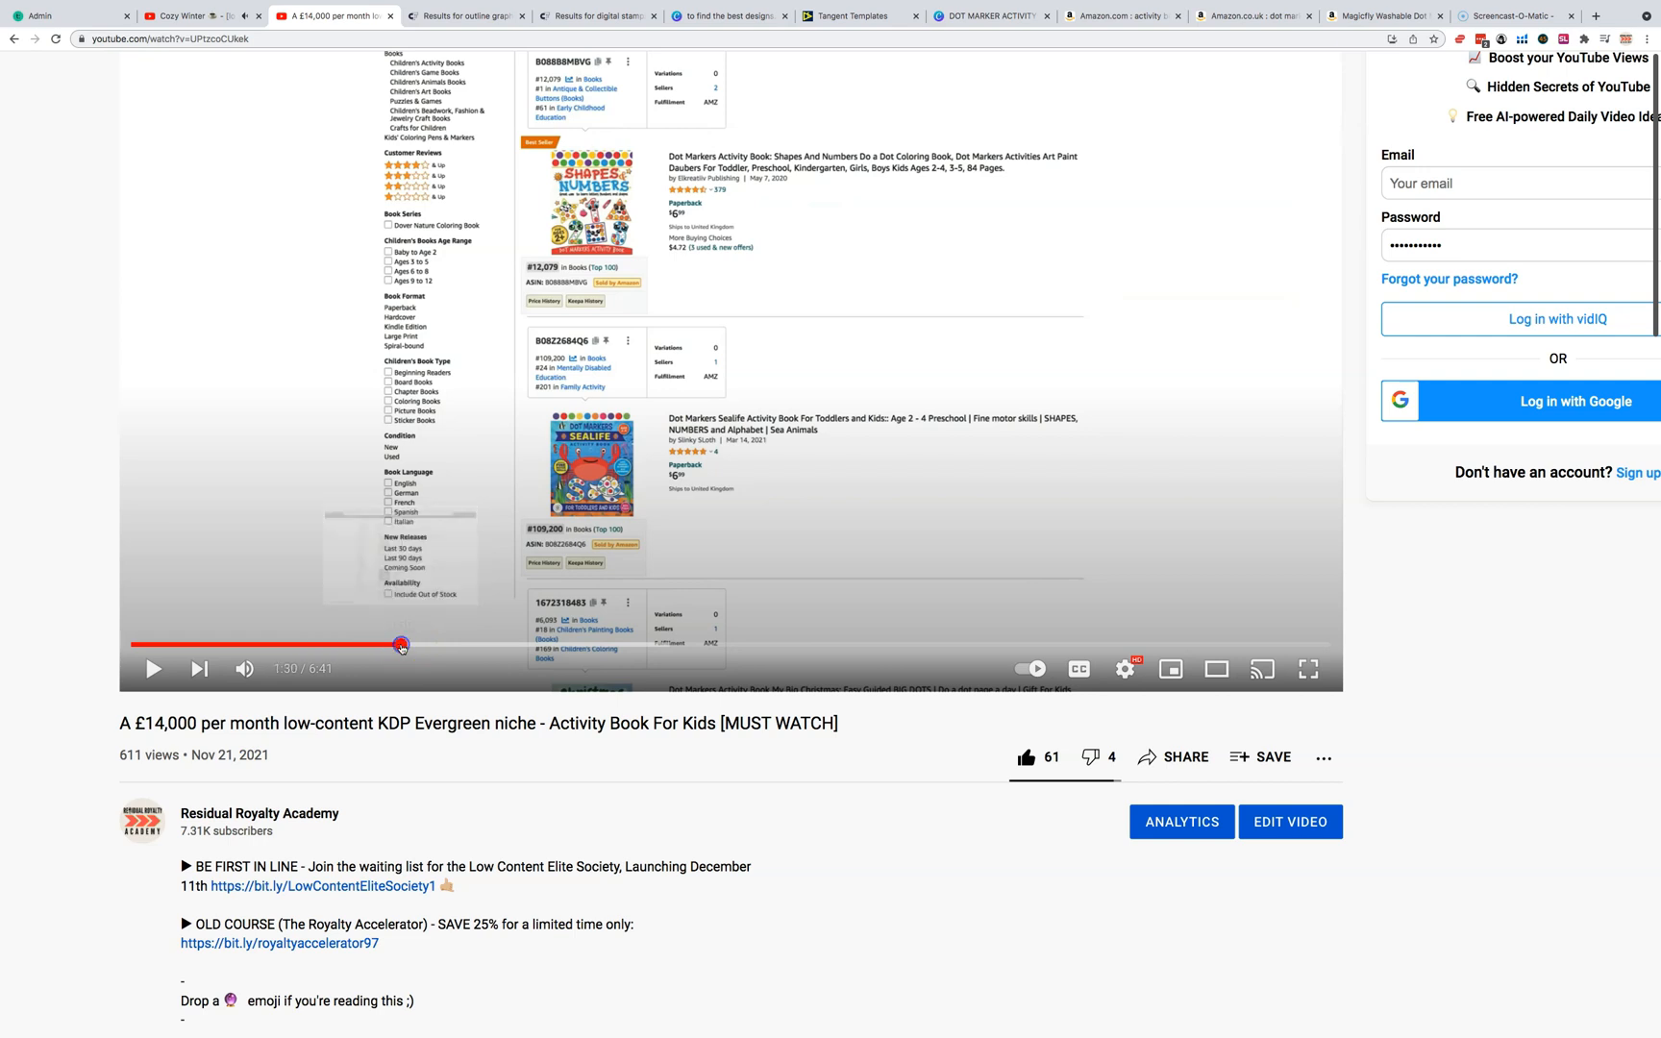
pyautogui.click(505, 644)
pyautogui.click(791, 642)
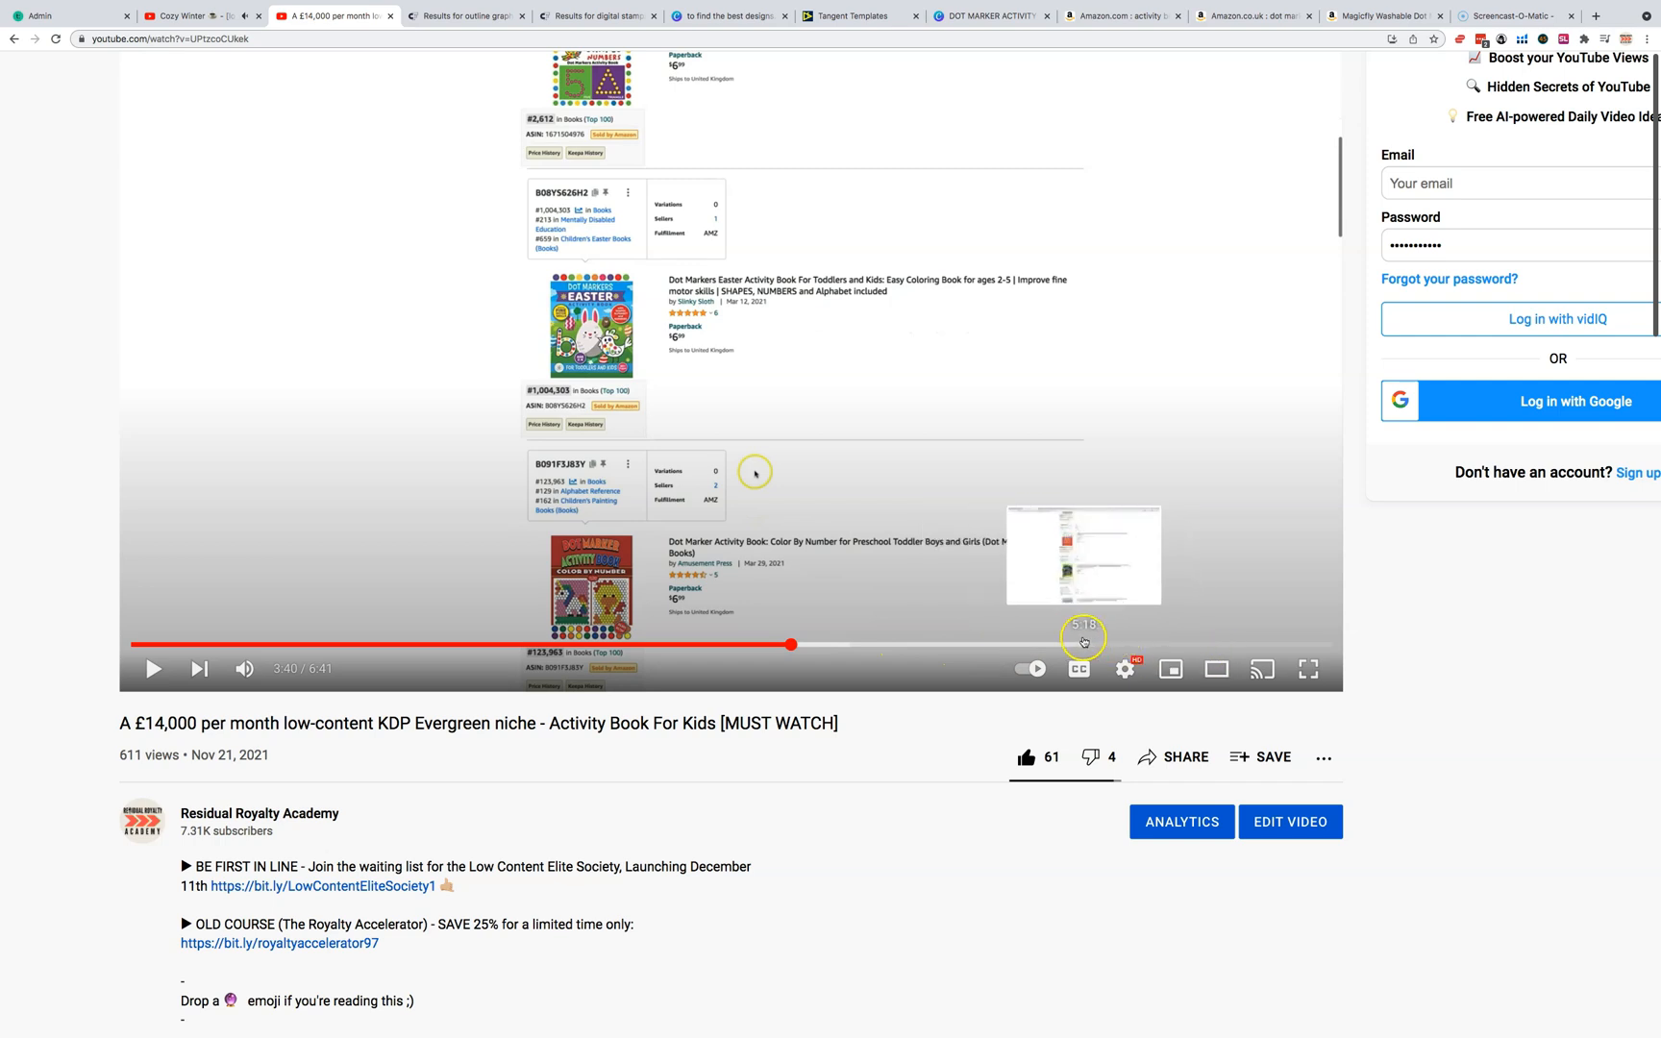
pyautogui.click(1209, 644)
pyautogui.scroll(1, 1068, 563)
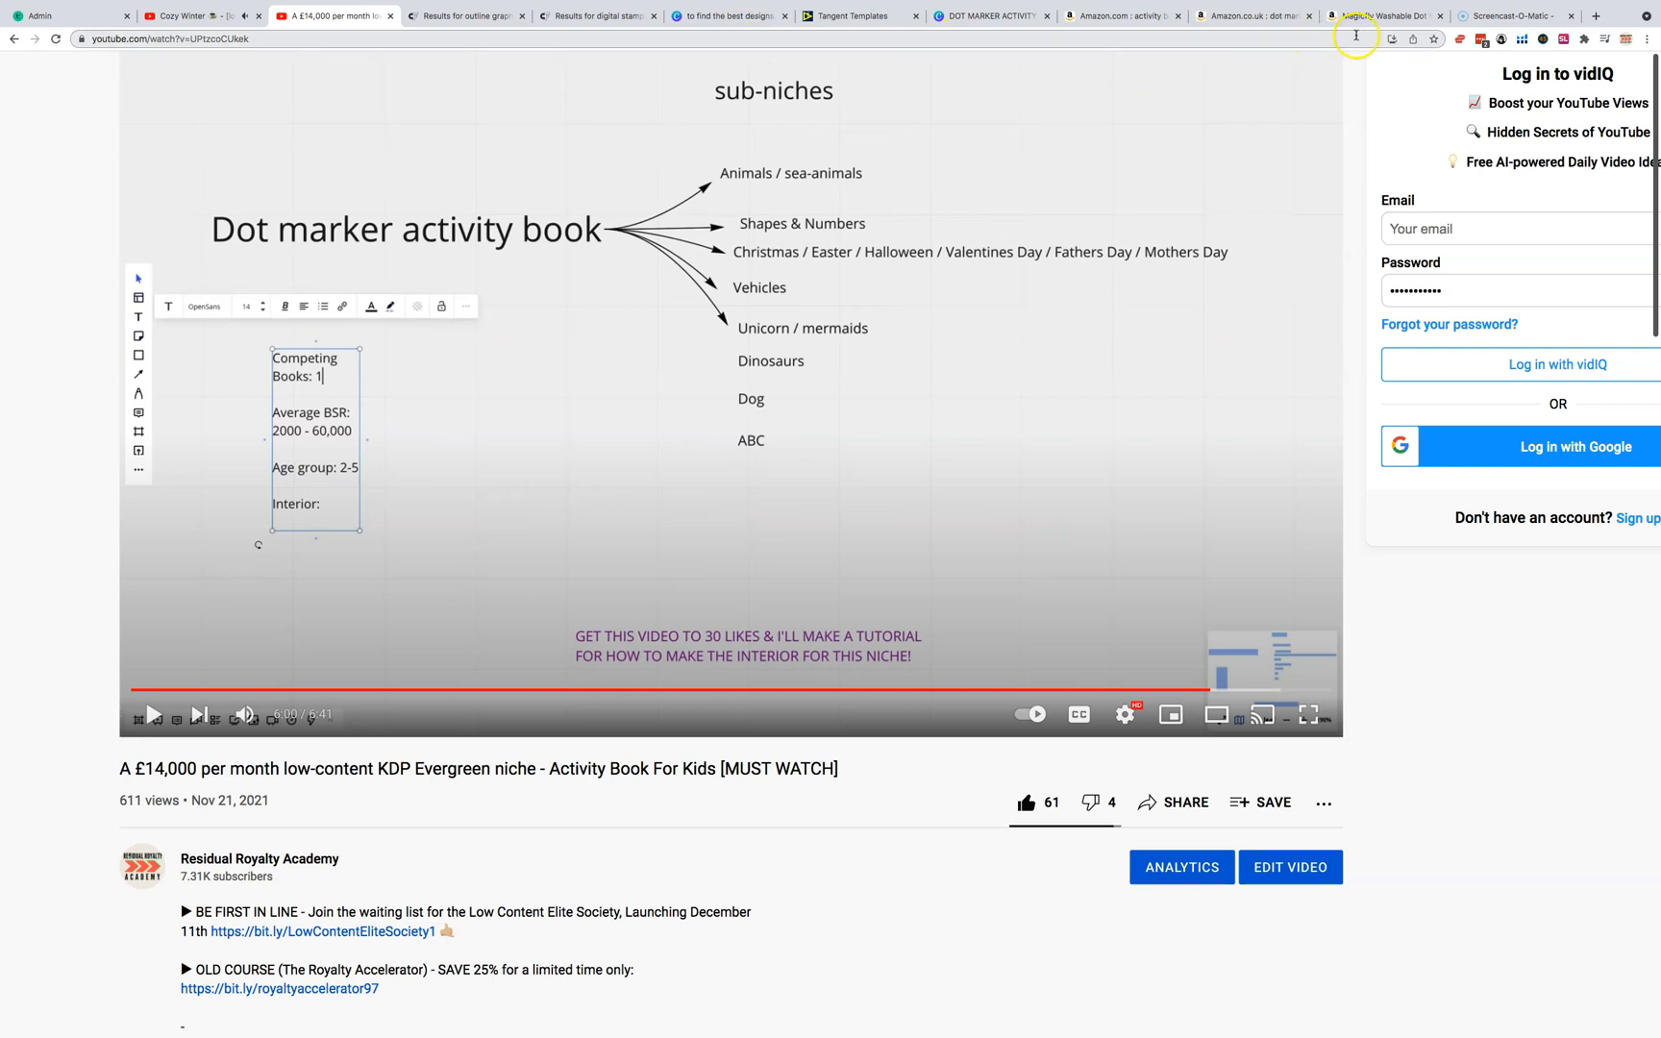
# Review Amazon's dot marker book results and the Magicfly markers listing, and read the digital stamps tip in the Canva design.
pyautogui.click(1288, 17)
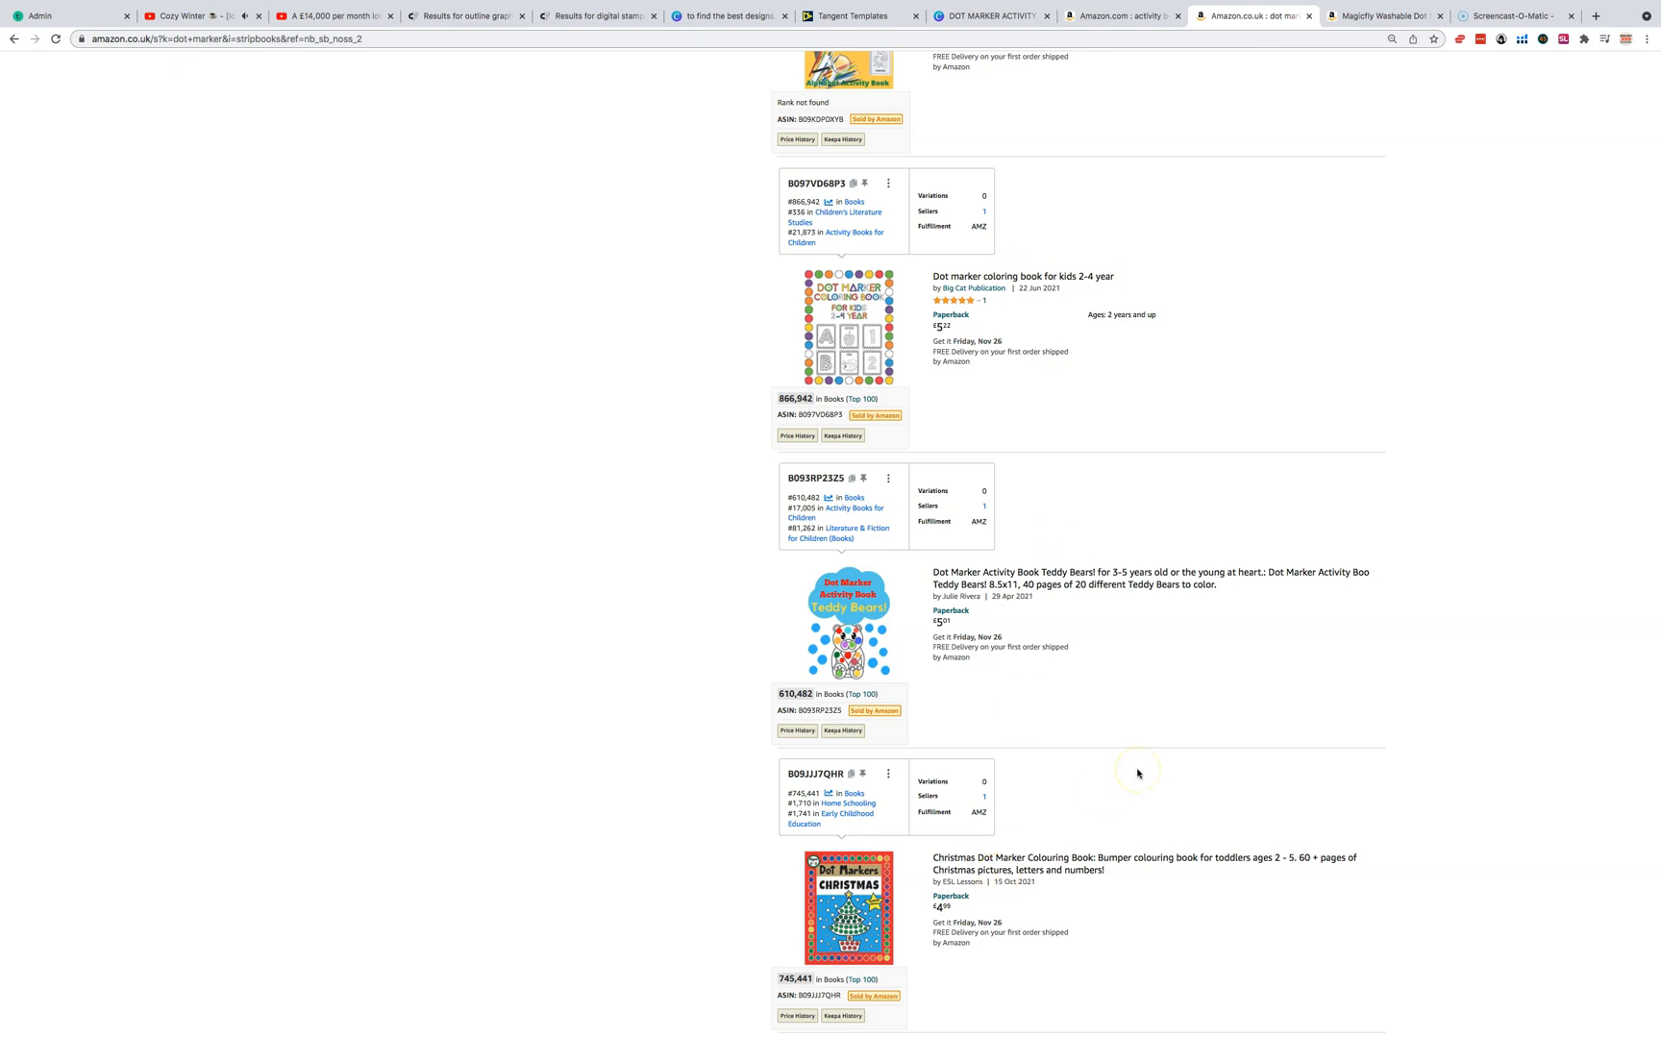
pyautogui.hotkey('ctrl', 'Tab')
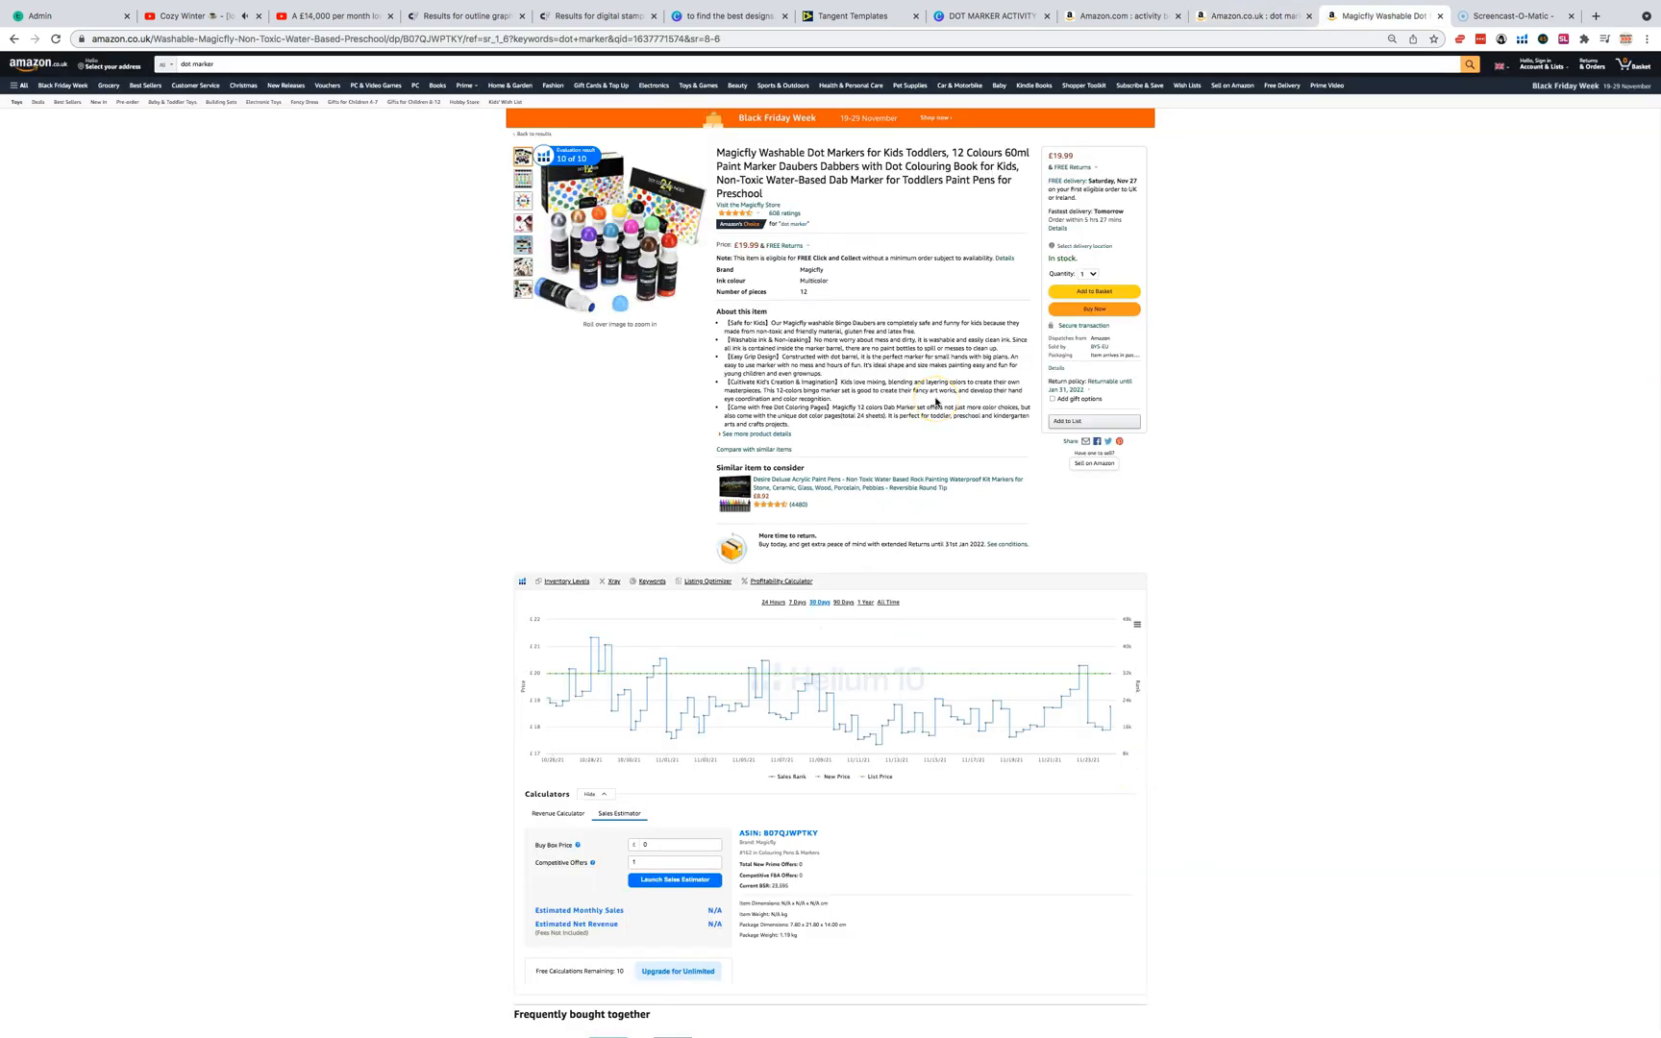
pyautogui.moveTo(625, 264)
pyautogui.click(739, 17)
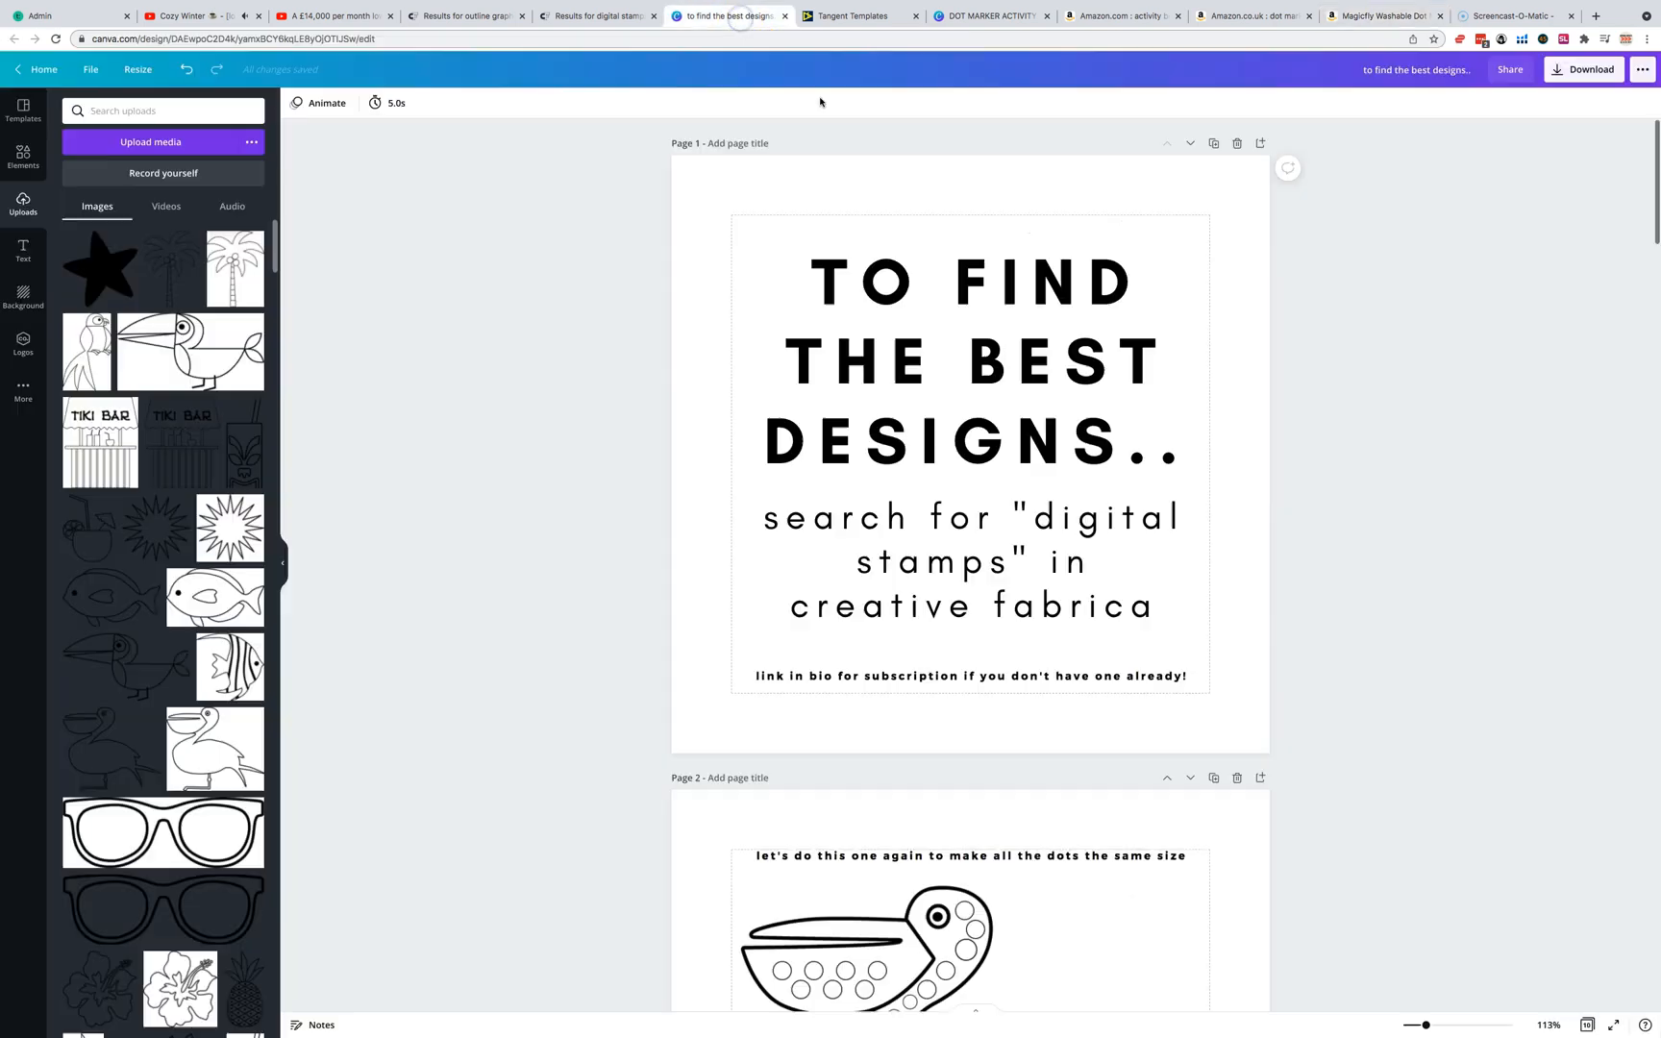
pyautogui.scroll(-2, 1067, 475)
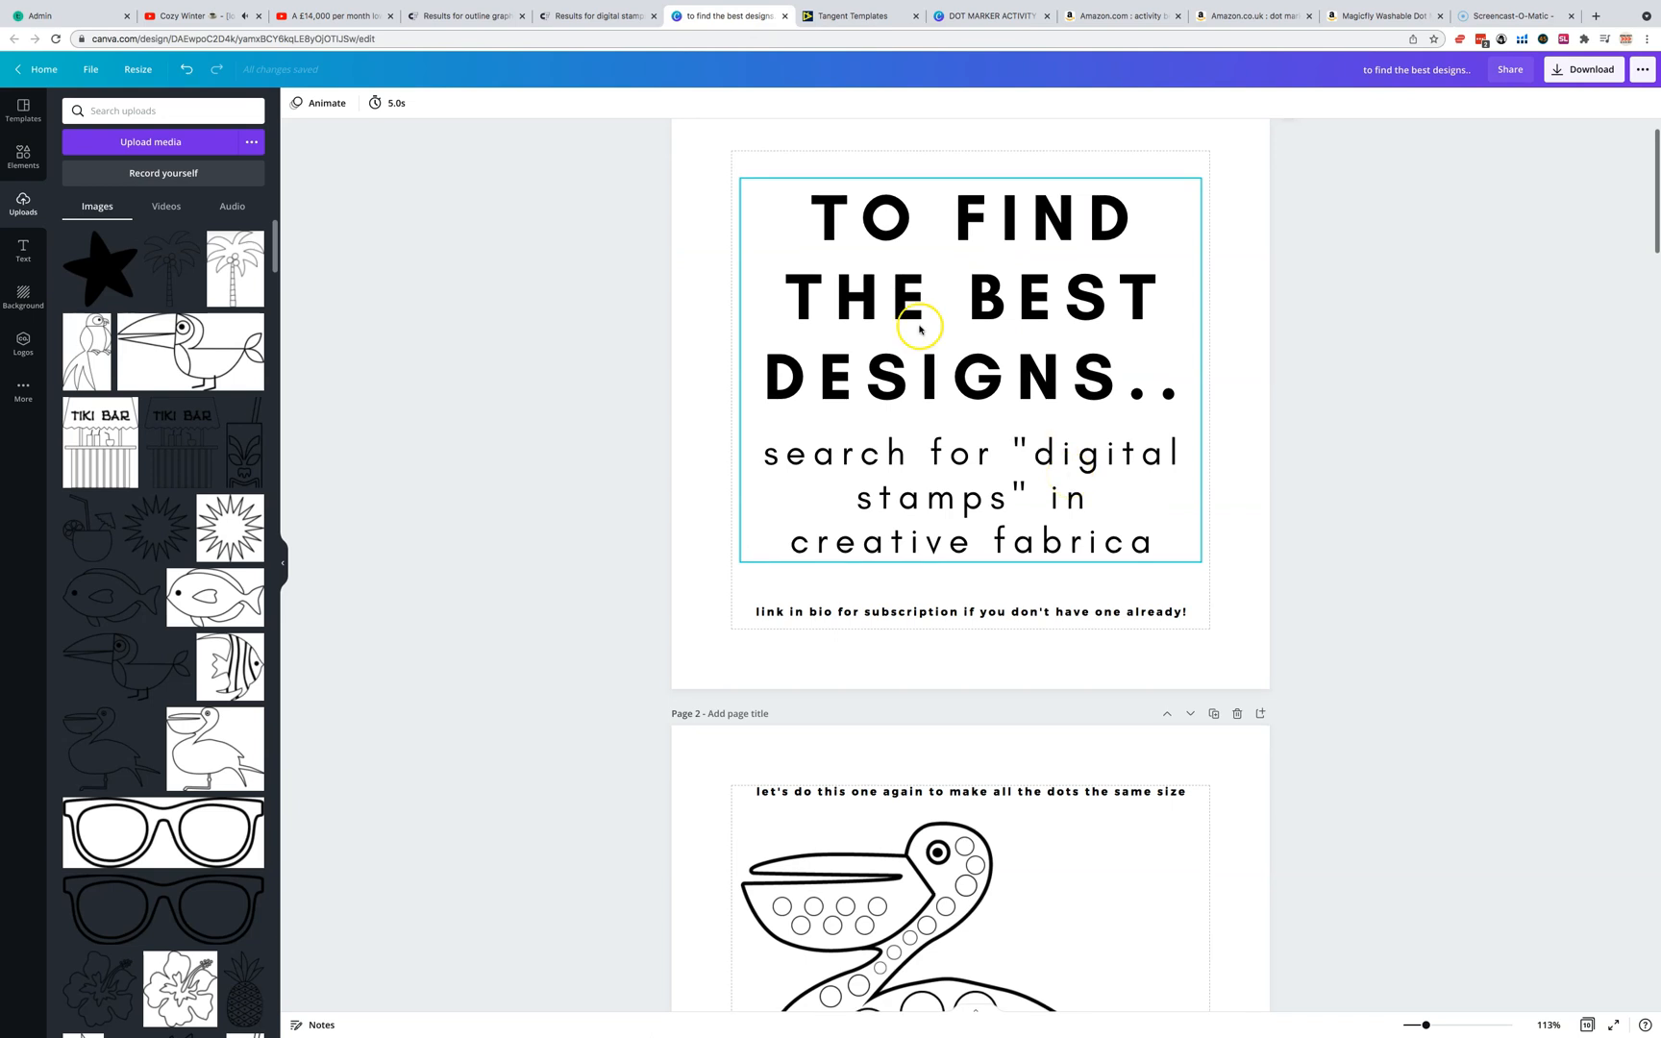
# Browse the outline graphics results on Creative Fabrica and open the designer page behind the Pride Icons Digital Stamps.
pyautogui.click(462, 16)
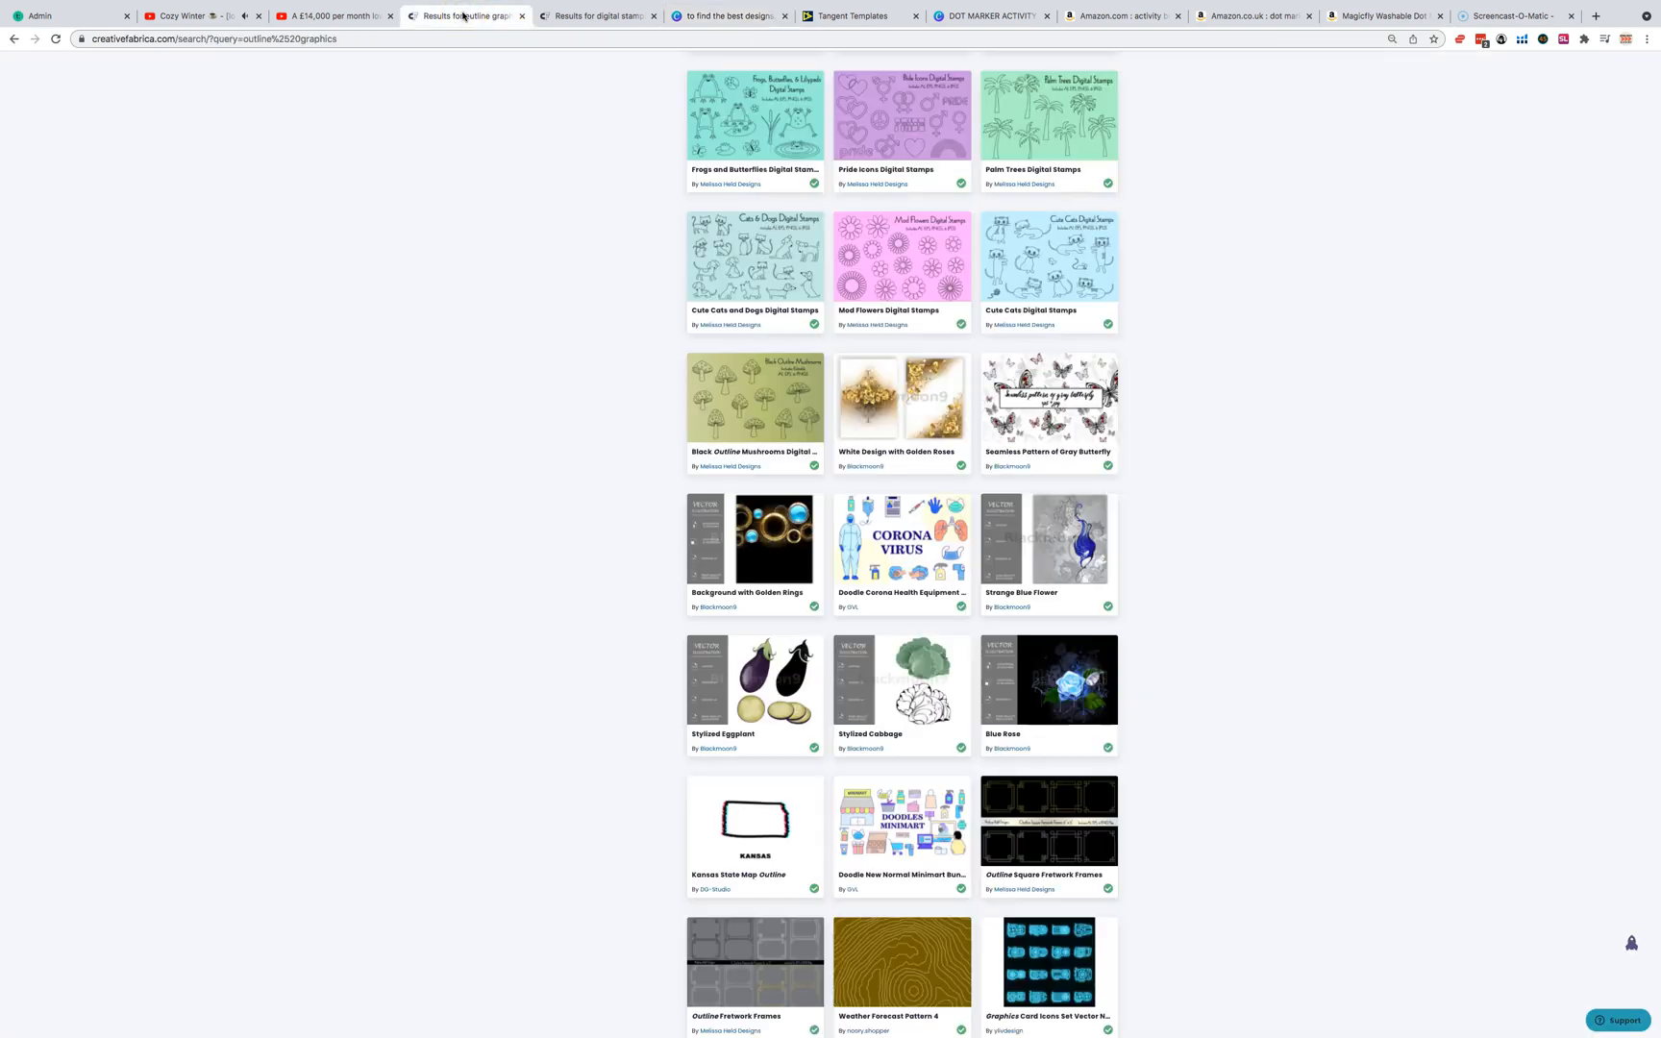
pyautogui.scroll(15, 466, 330)
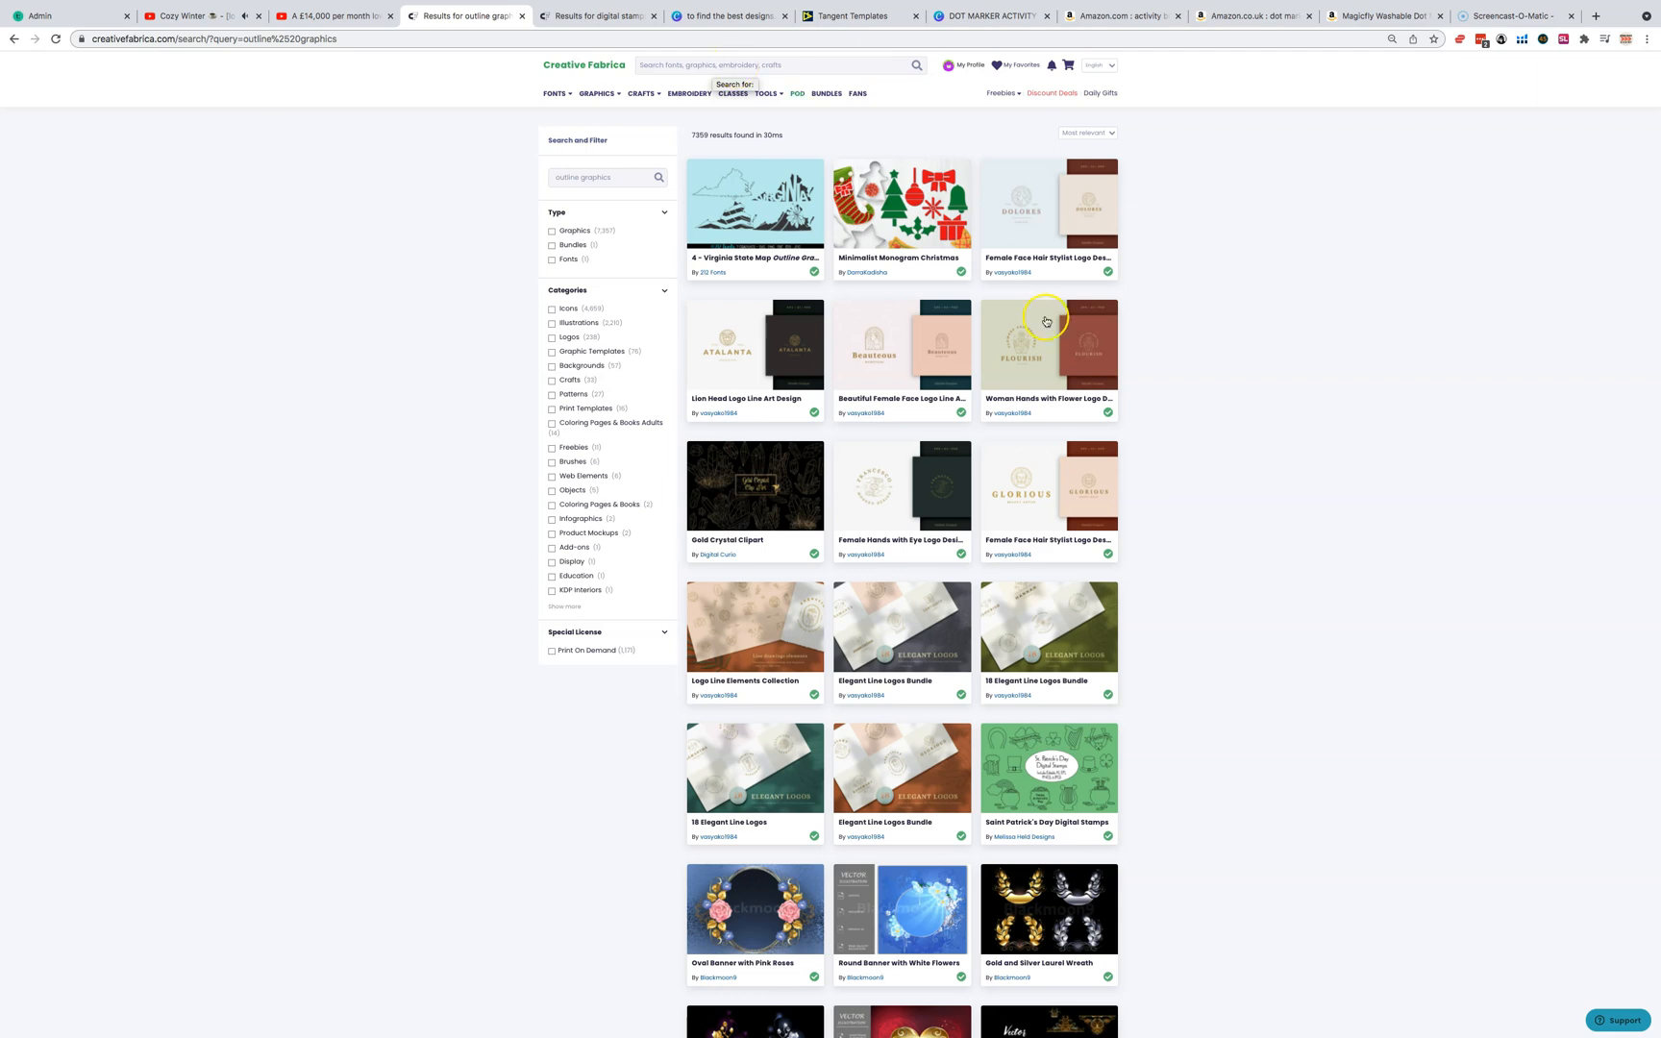
pyautogui.scroll(-10, 1182, 530)
pyautogui.scroll(-3, 1182, 533)
pyautogui.scroll(3, 1182, 531)
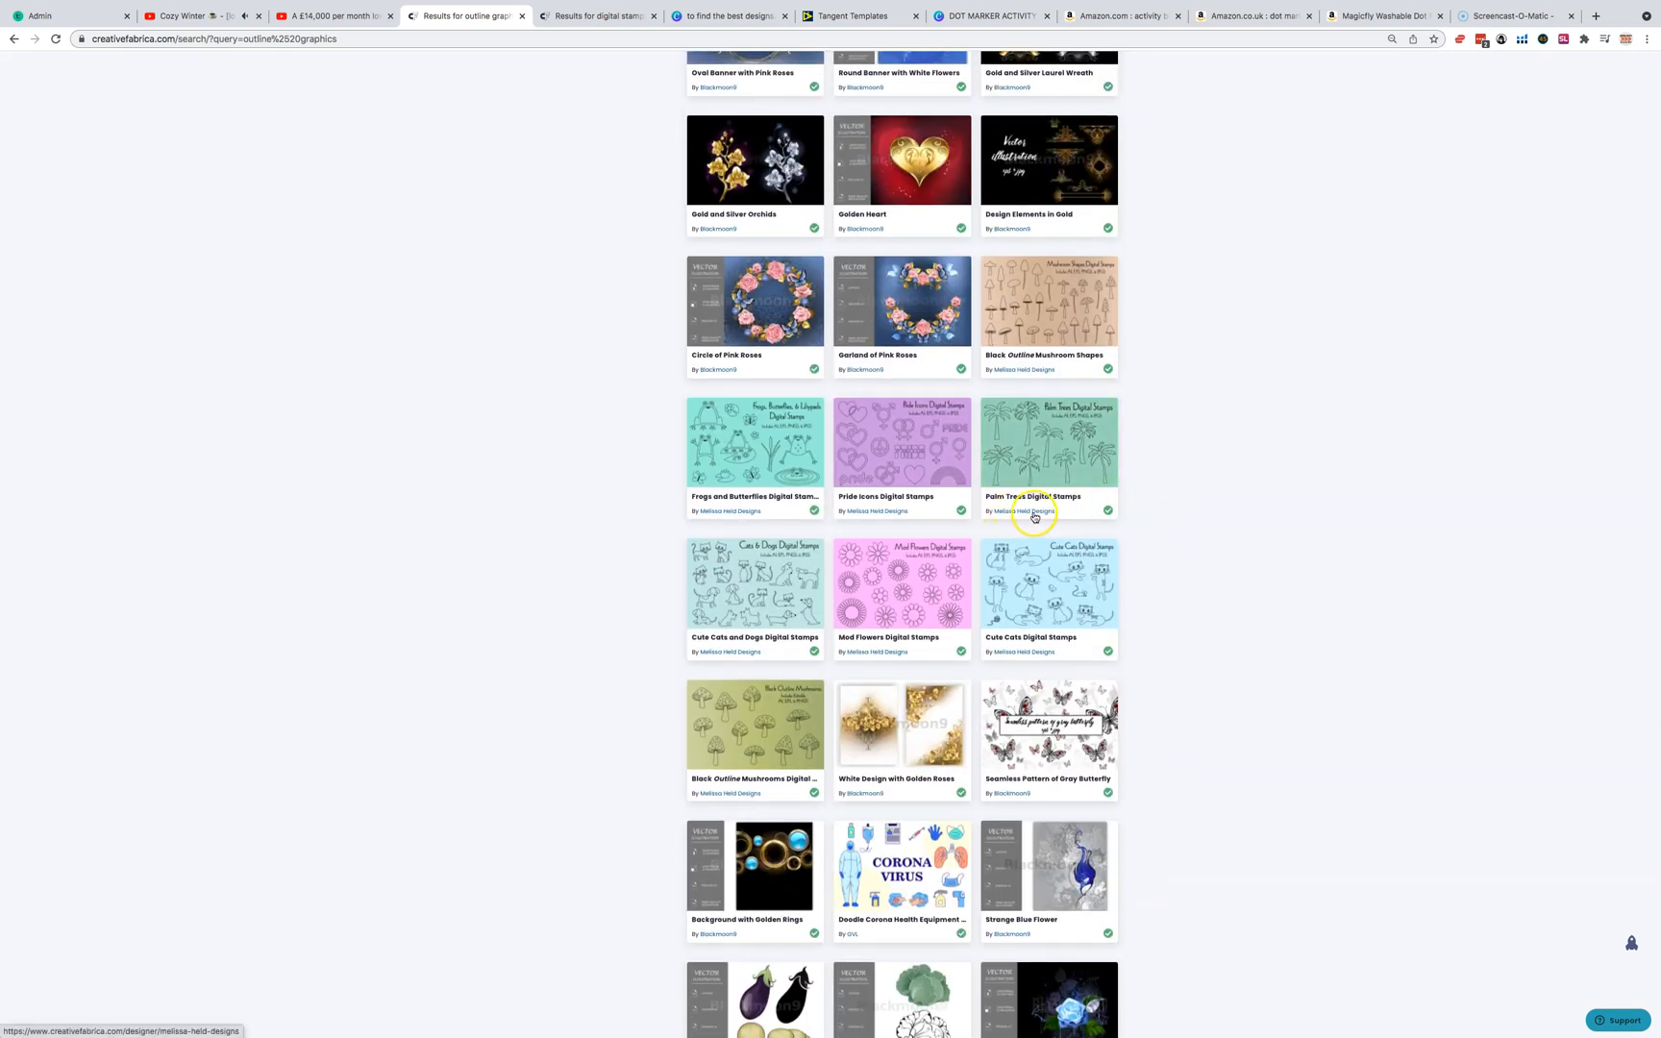
pyautogui.scroll(-1, 1034, 538)
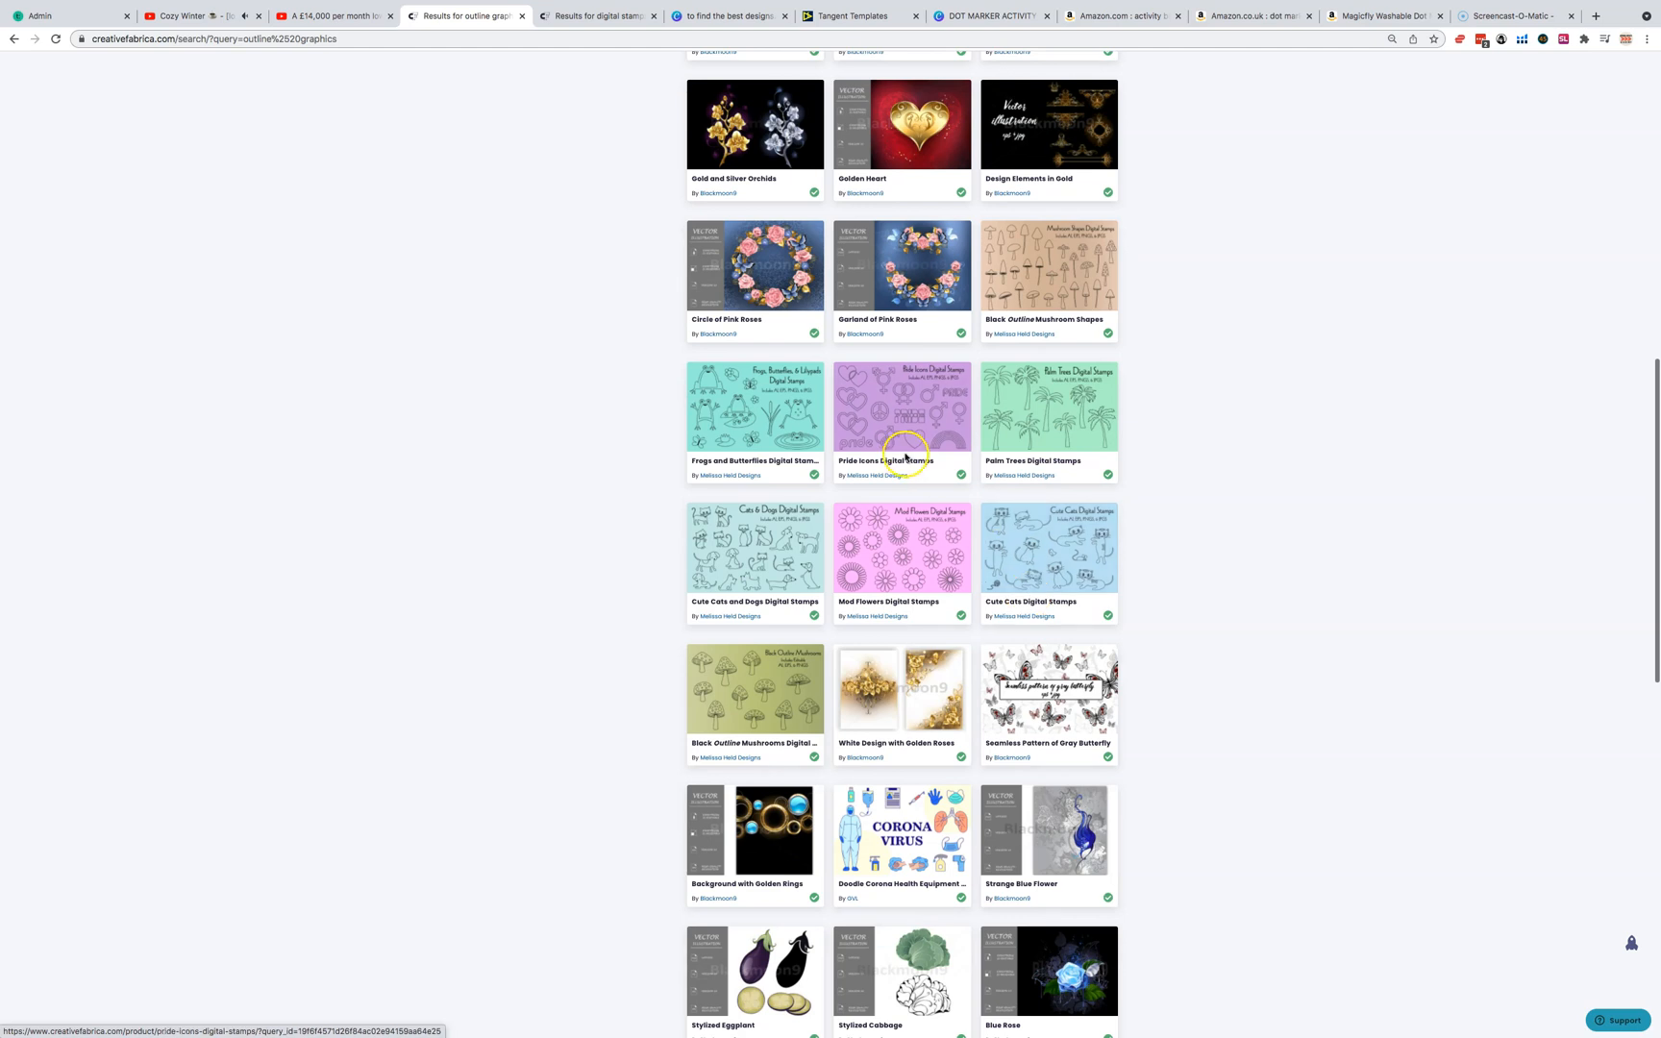
pyautogui.click(879, 476)
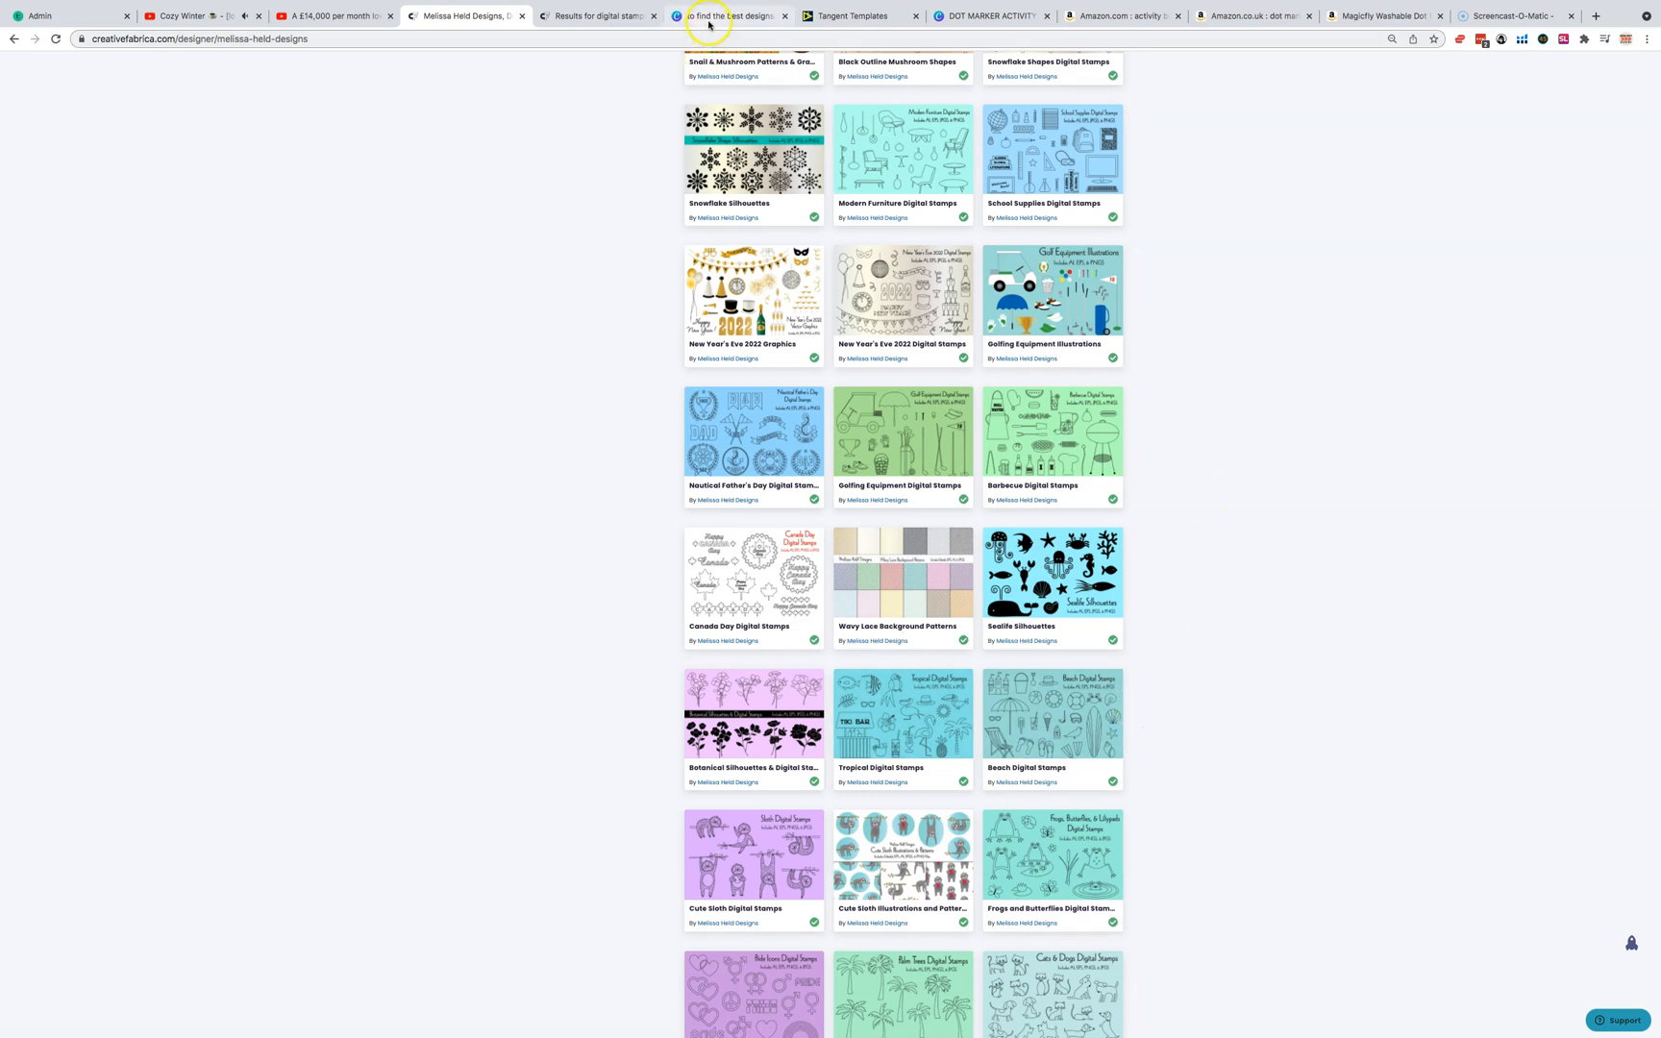
# Examine the Creative Fabrica search results for digital stamps to find outline artwork suitable for a dot marker book.
pyautogui.click(593, 15)
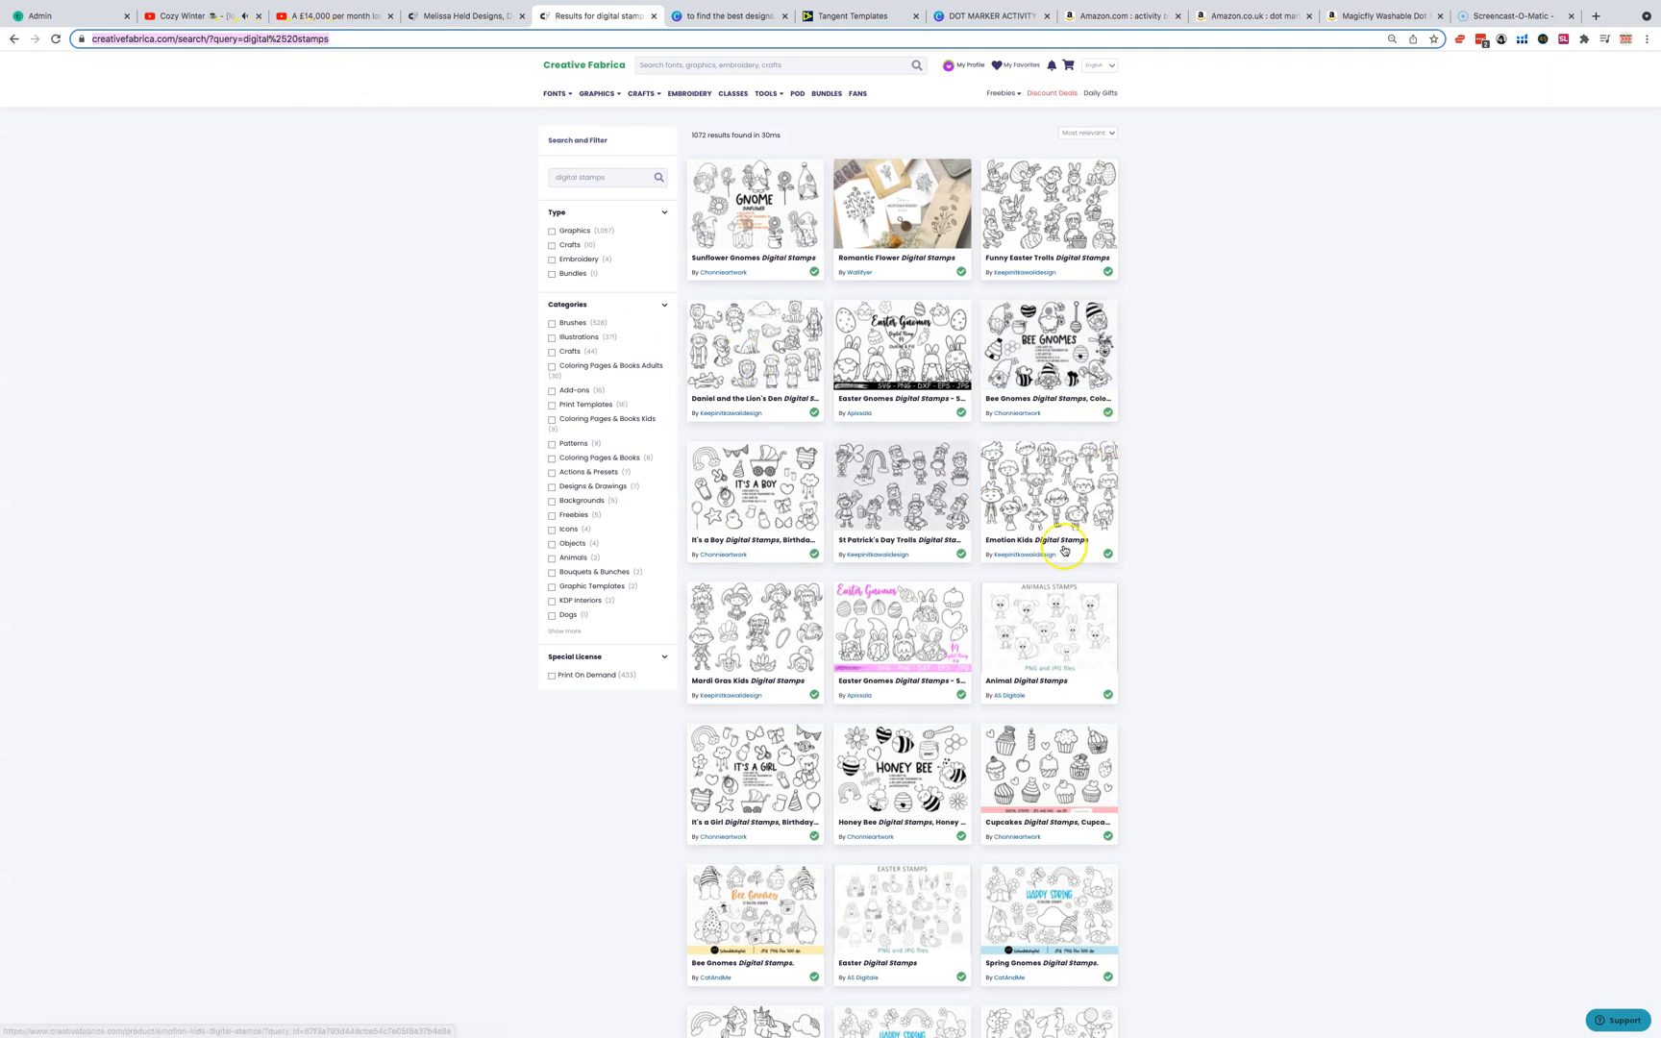
pyautogui.scroll(-1, 1156, 710)
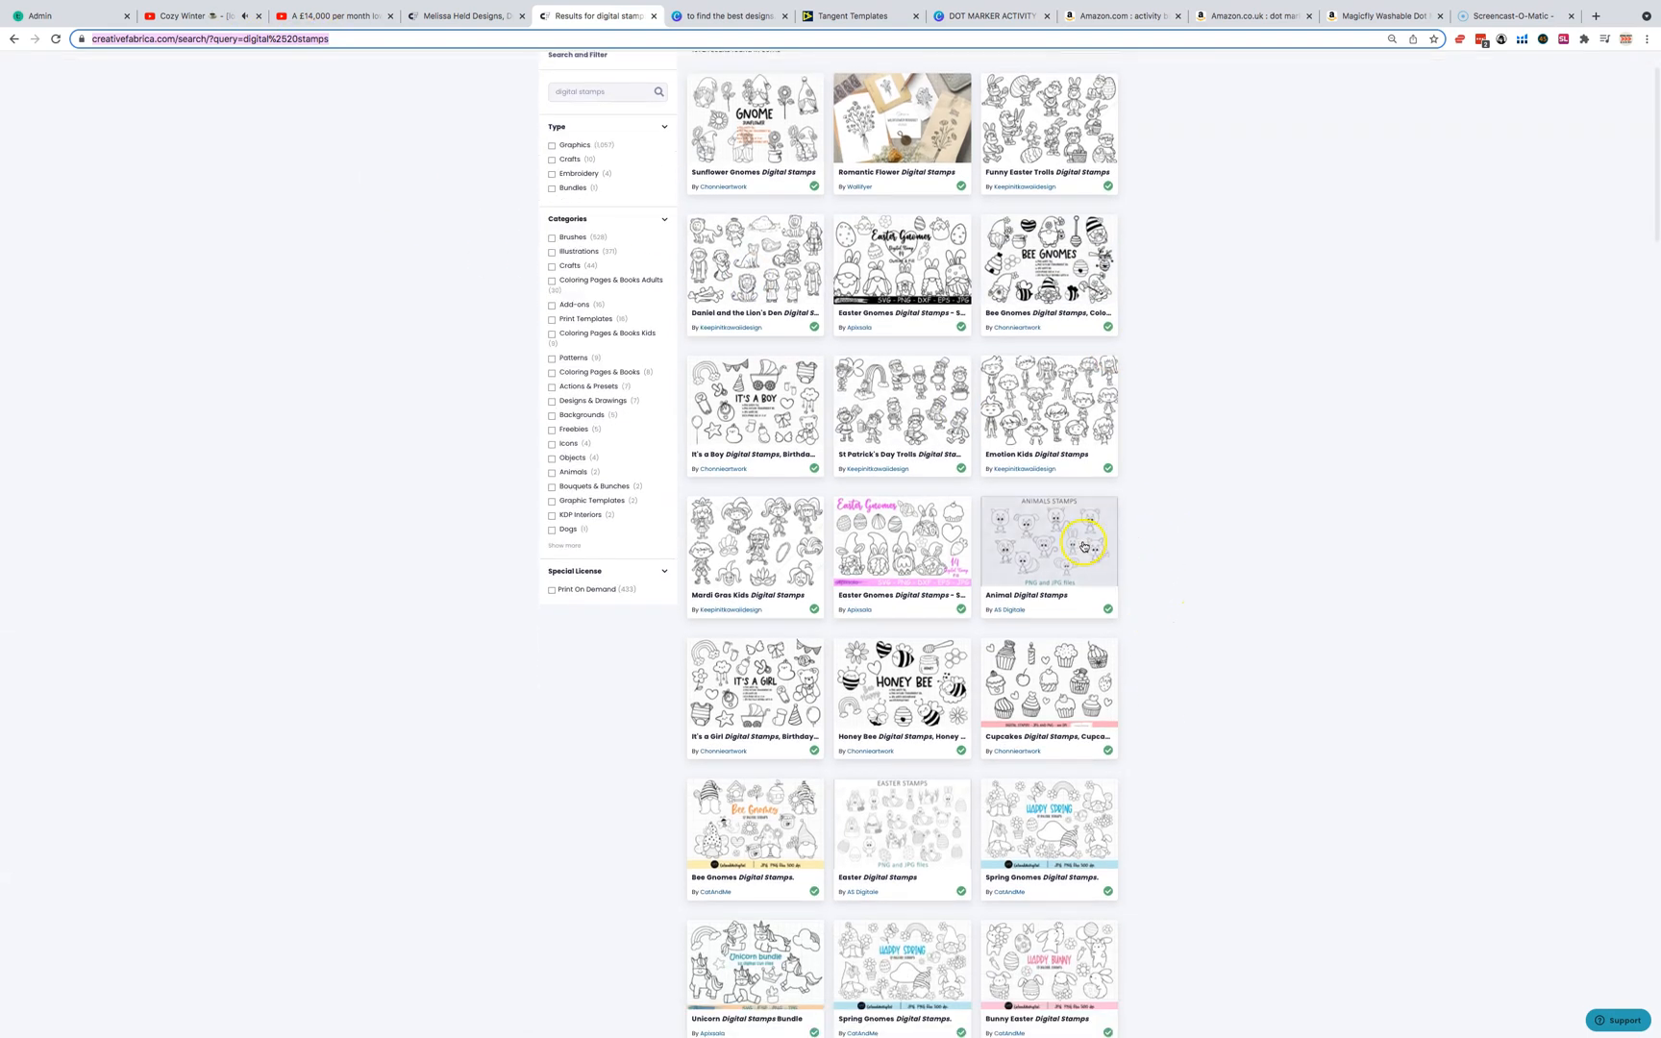
pyautogui.scroll(-1, 1114, 755)
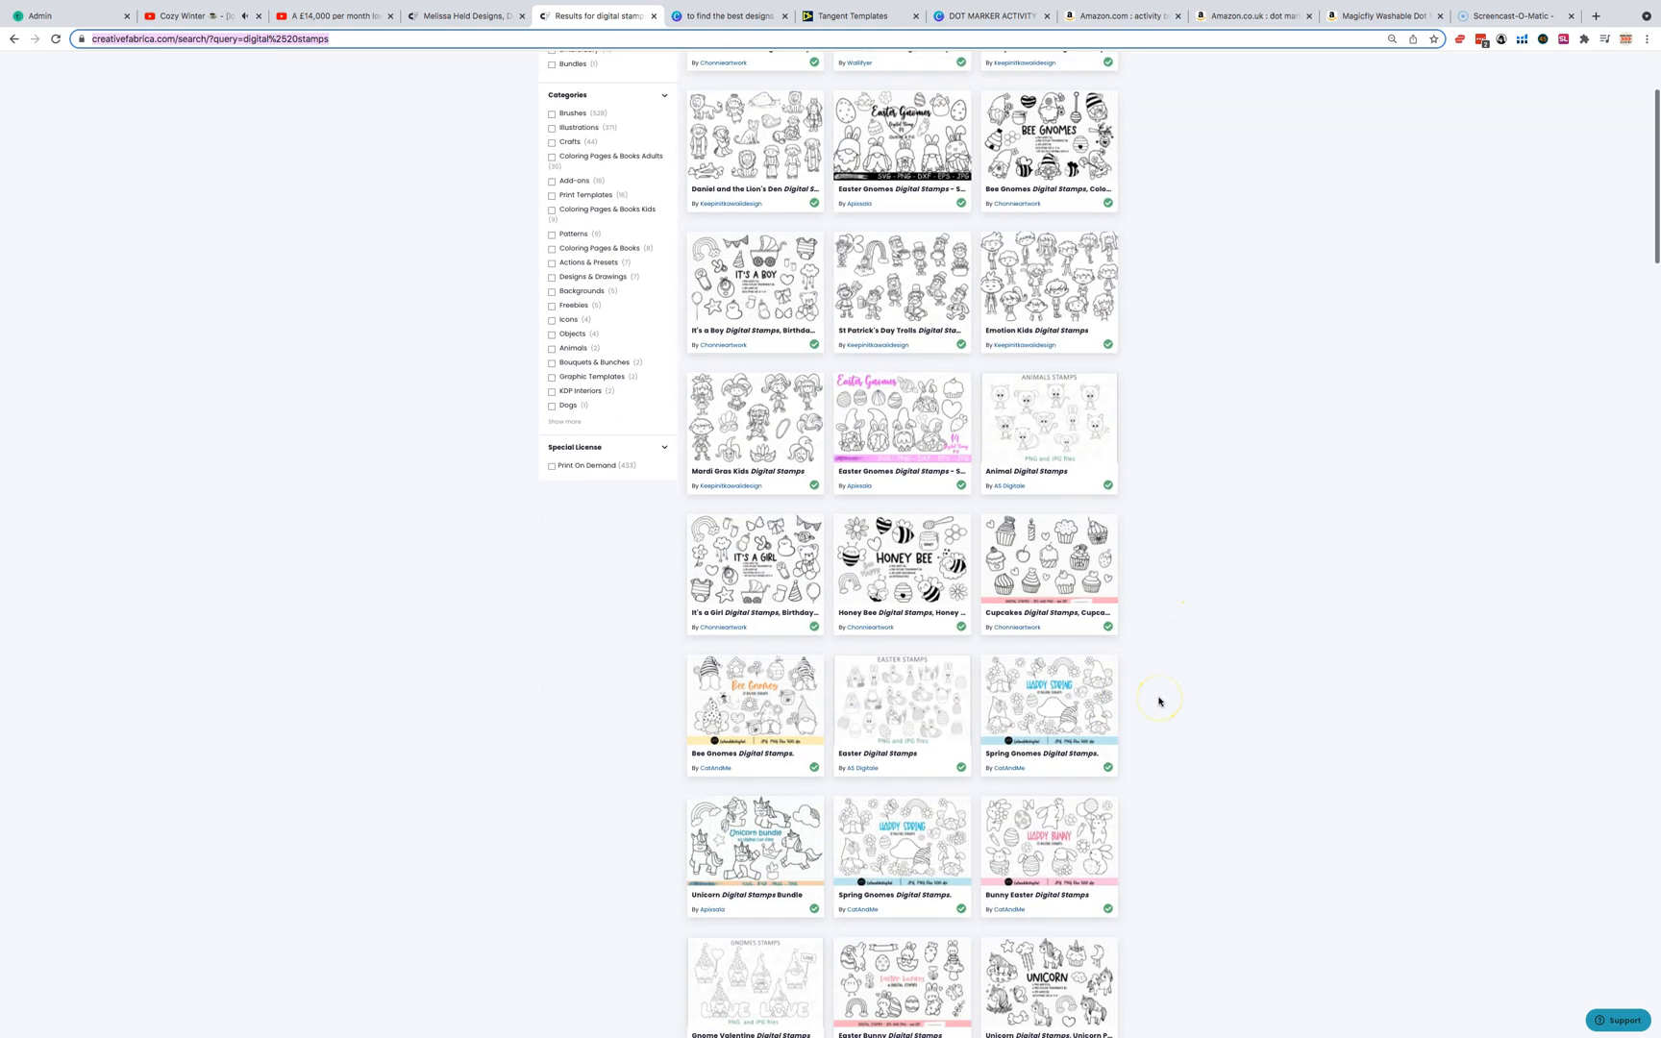
pyautogui.scroll(-6, 1158, 701)
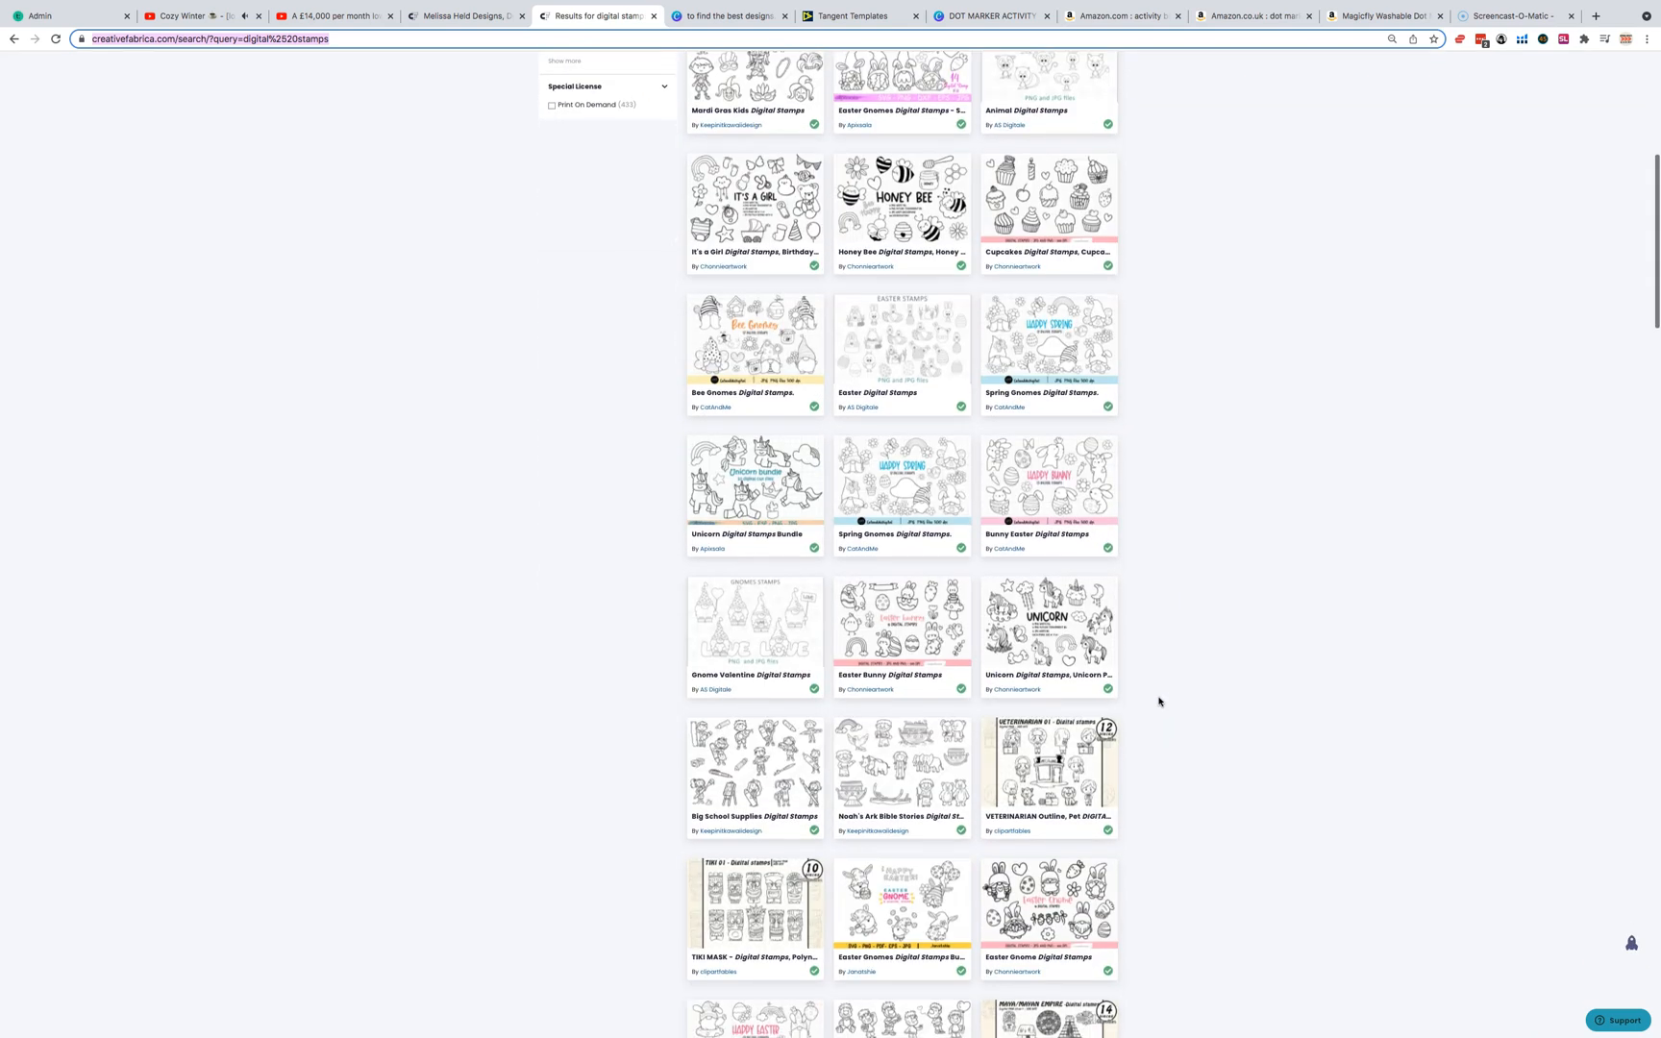
pyautogui.scroll(-3, 1158, 701)
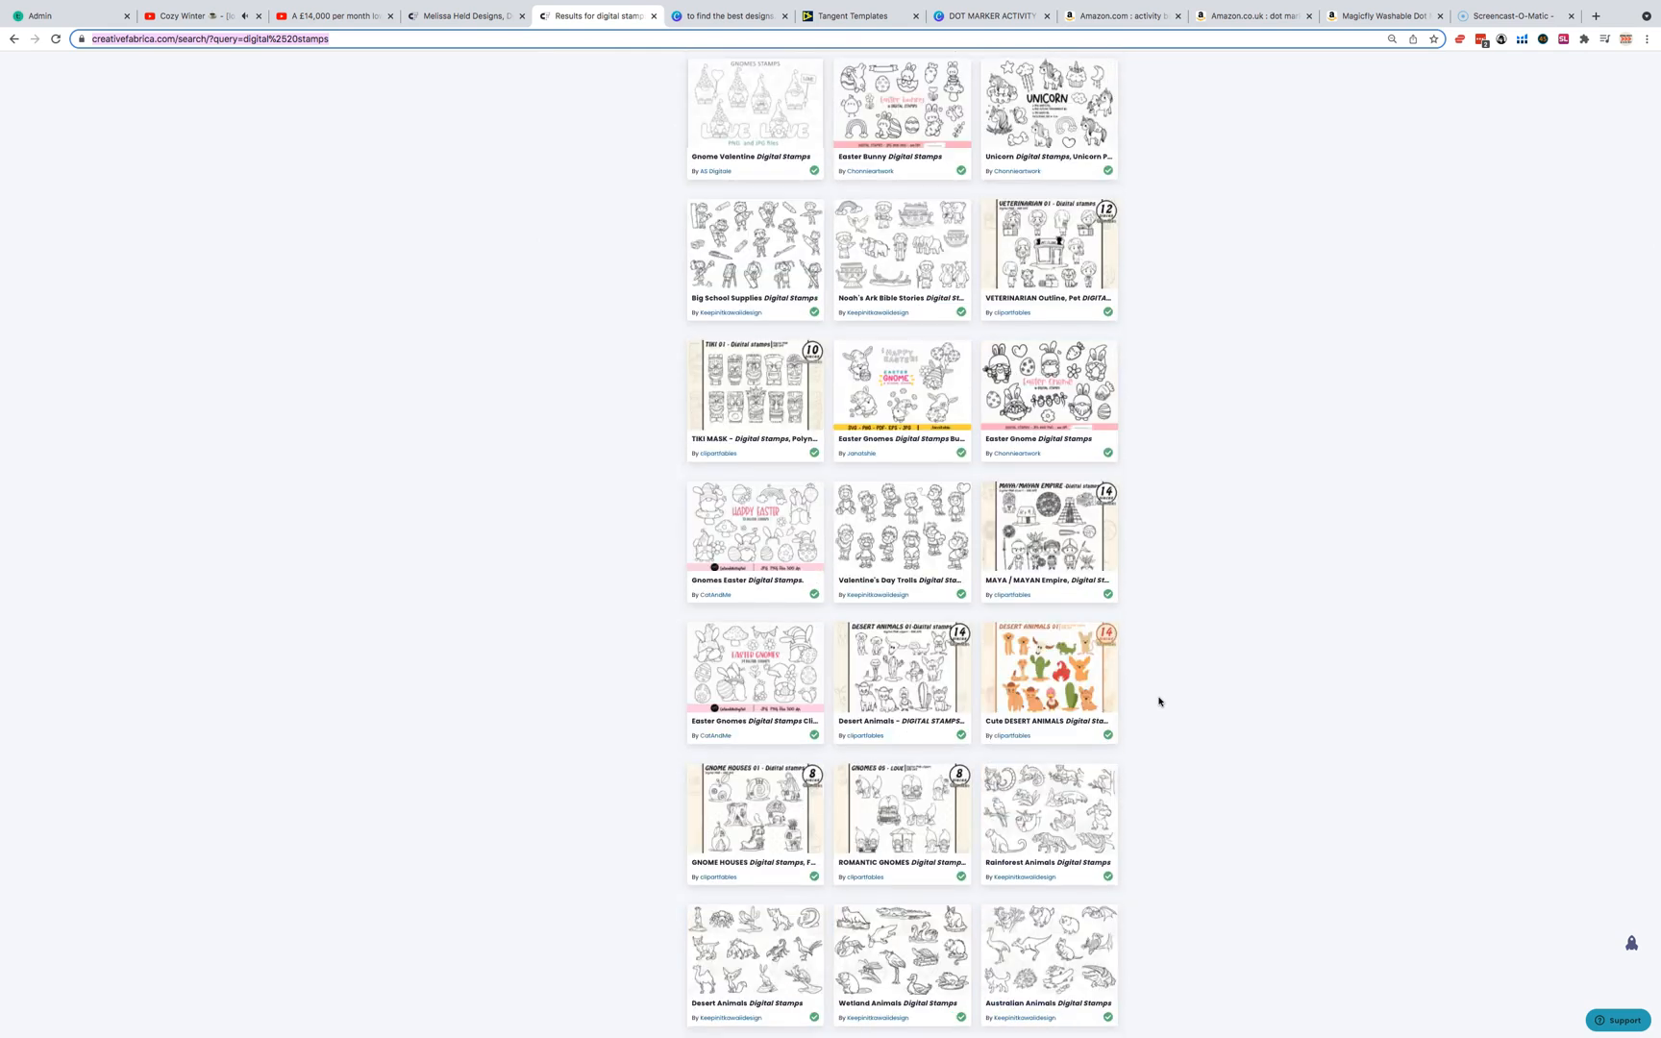
pyautogui.scroll(-5, 1158, 700)
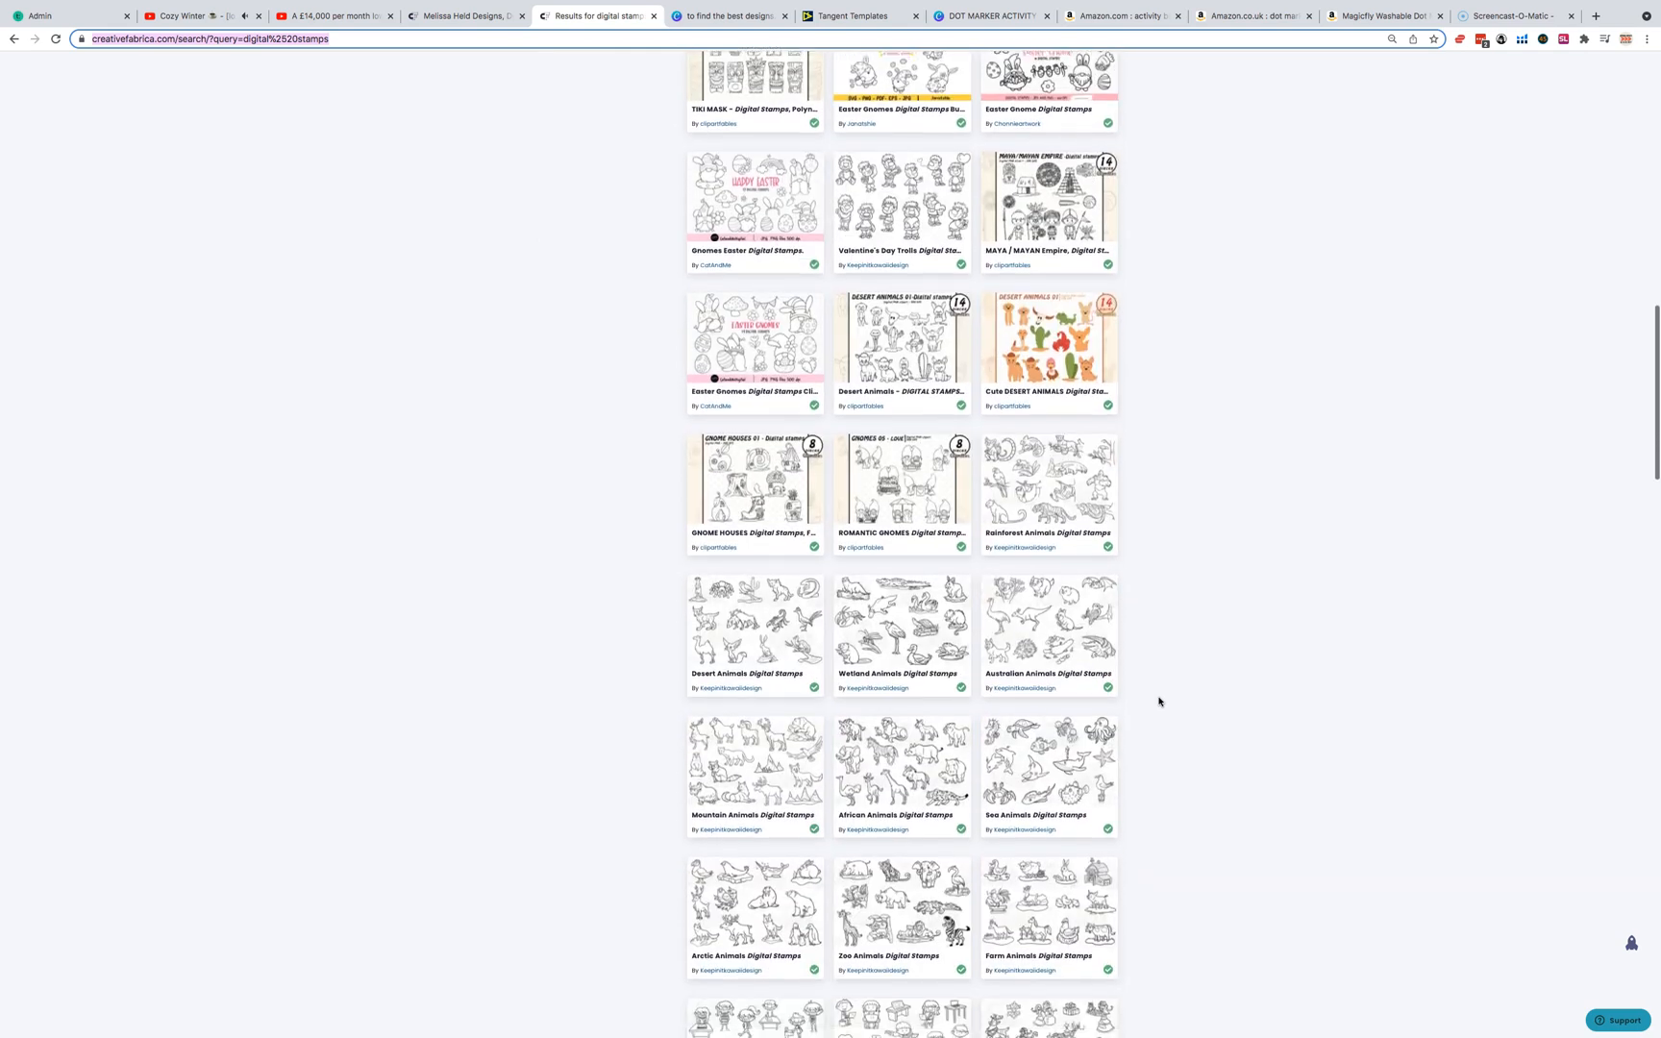
pyautogui.scroll(-5, 1158, 701)
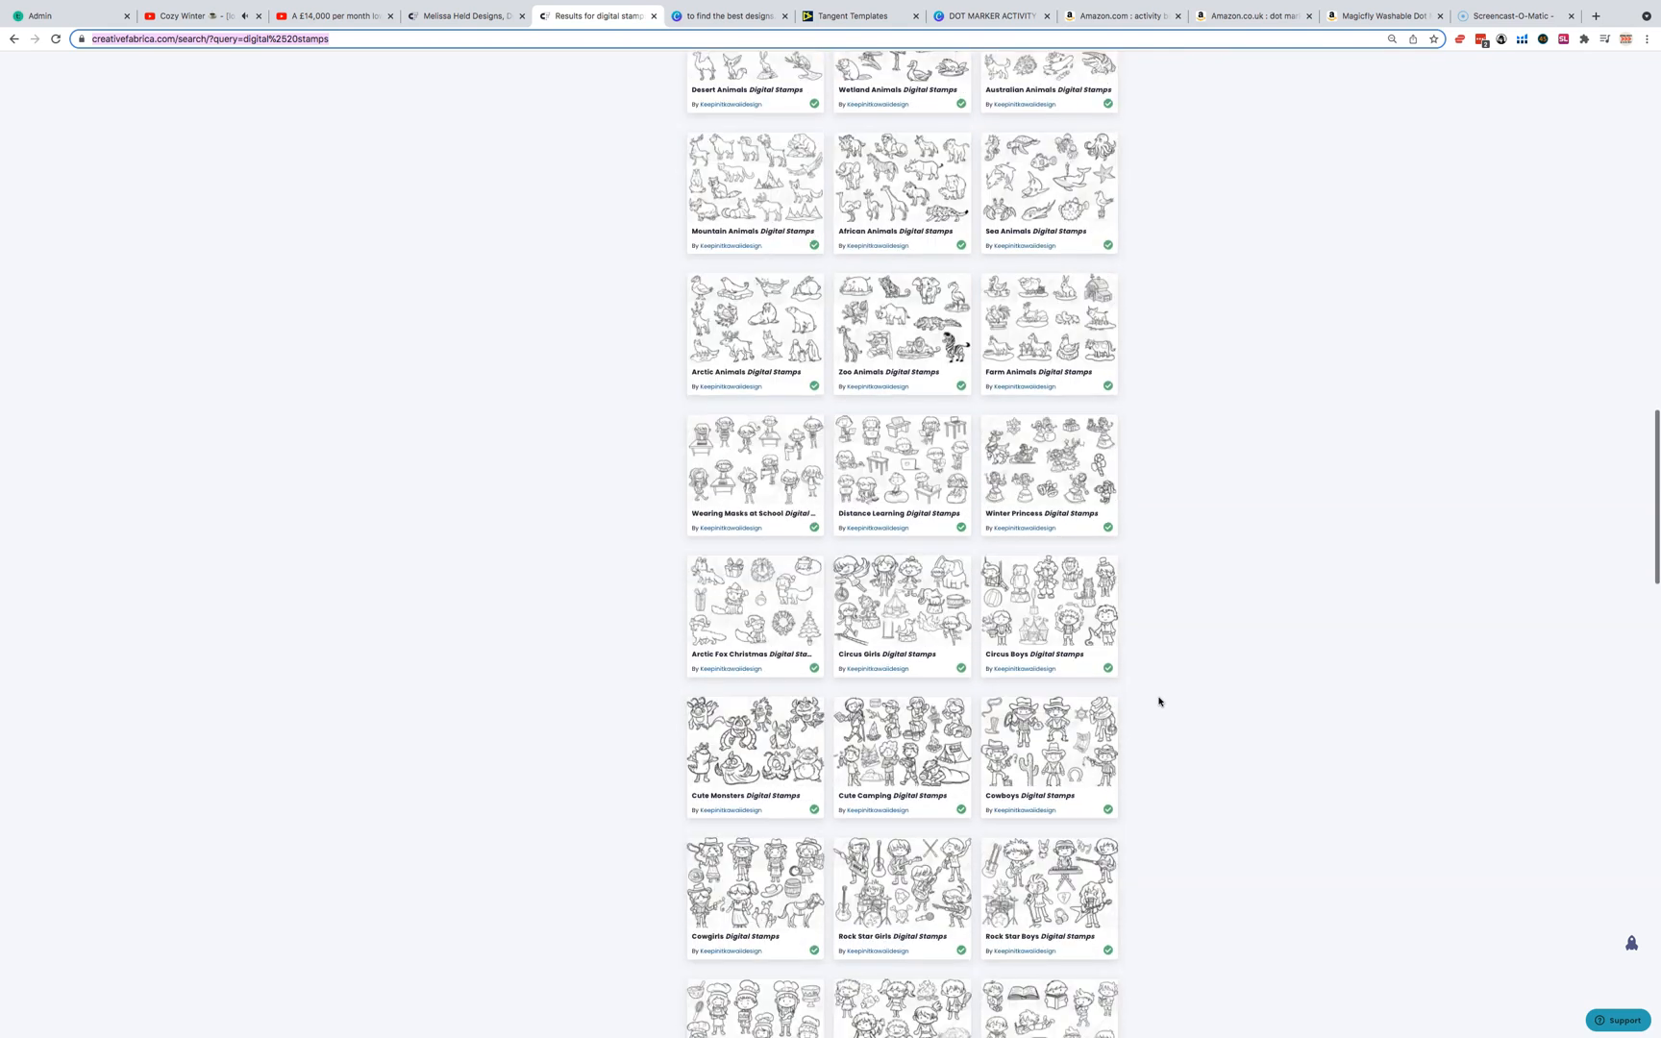
pyautogui.scroll(10, 1158, 701)
pyautogui.scroll(10, 1158, 700)
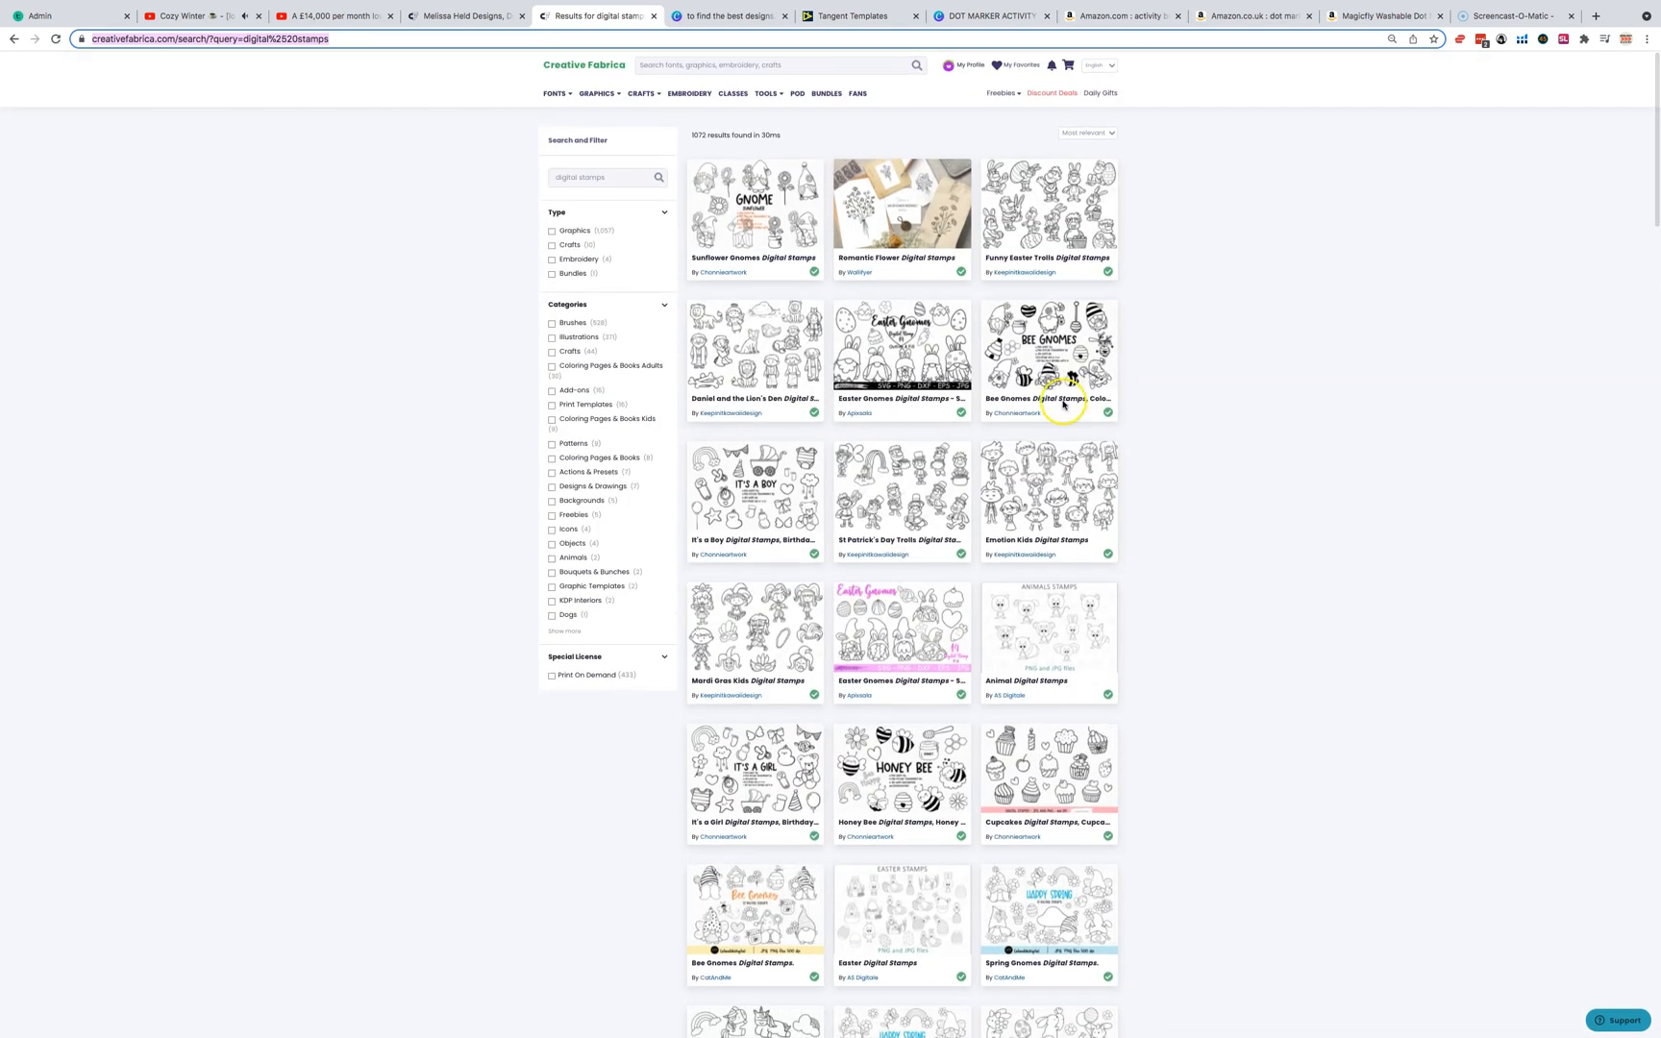
# Replace the word "subscription" with "description" in the small note on page 1 of the Canva design.
pyautogui.click(721, 18)
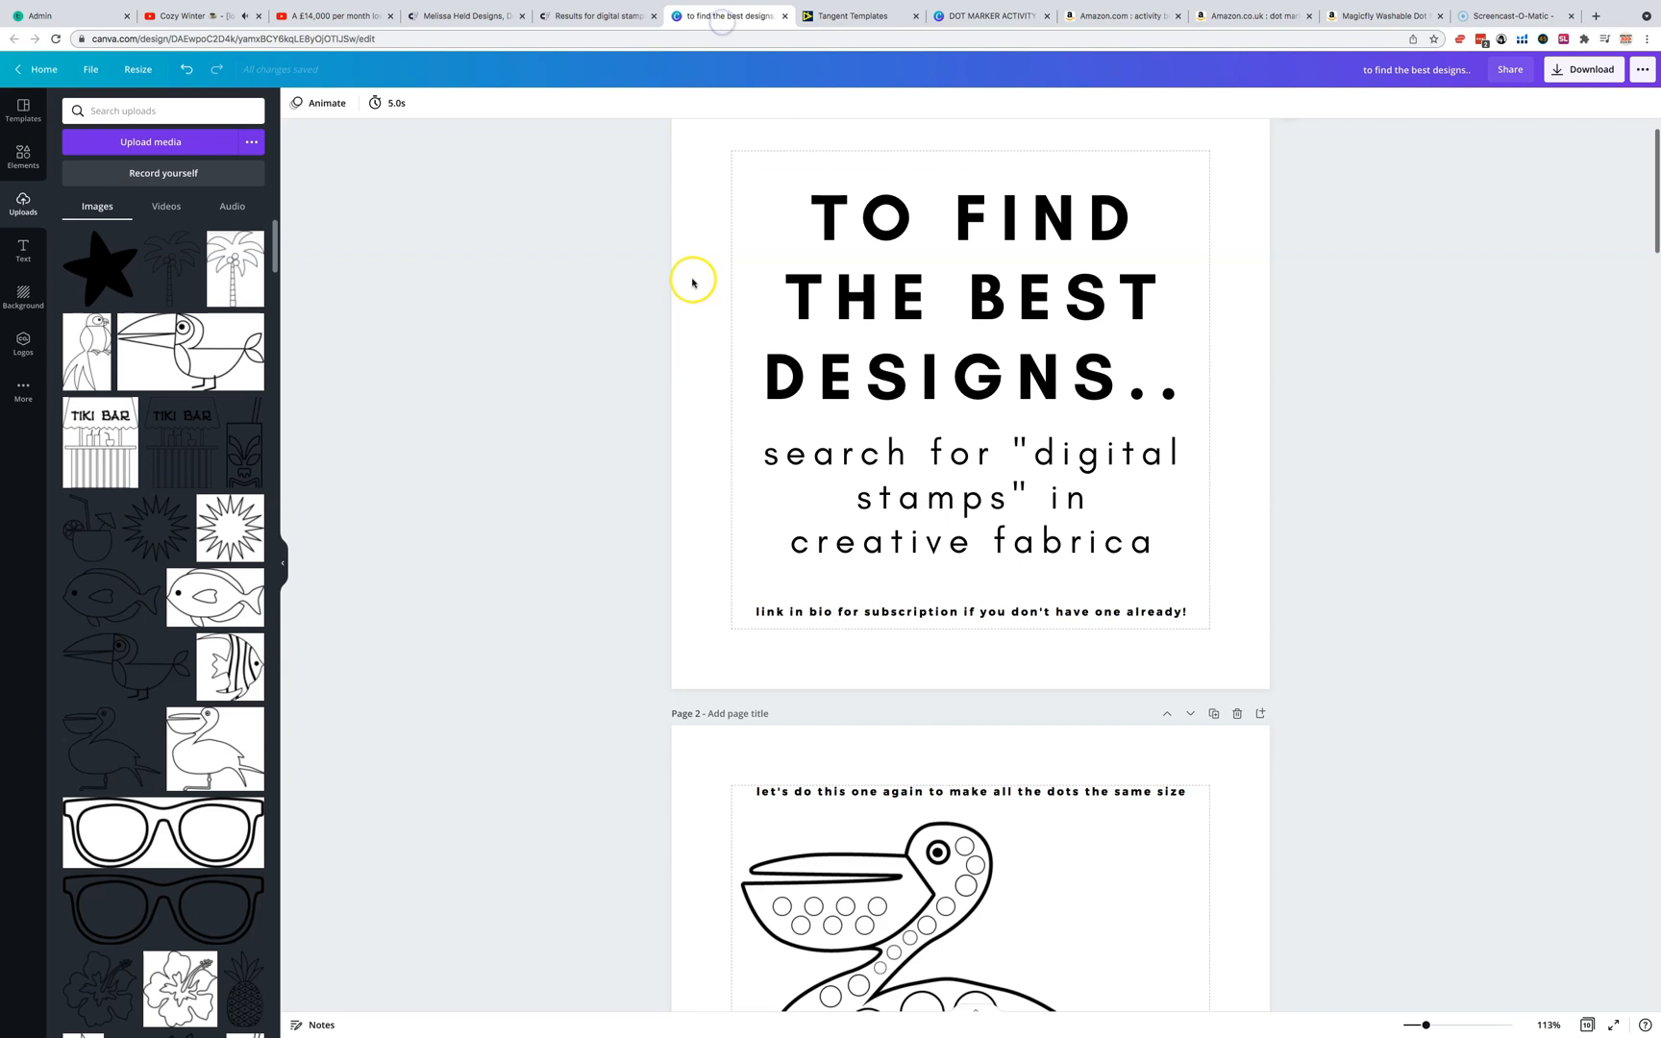
pyautogui.click(914, 611)
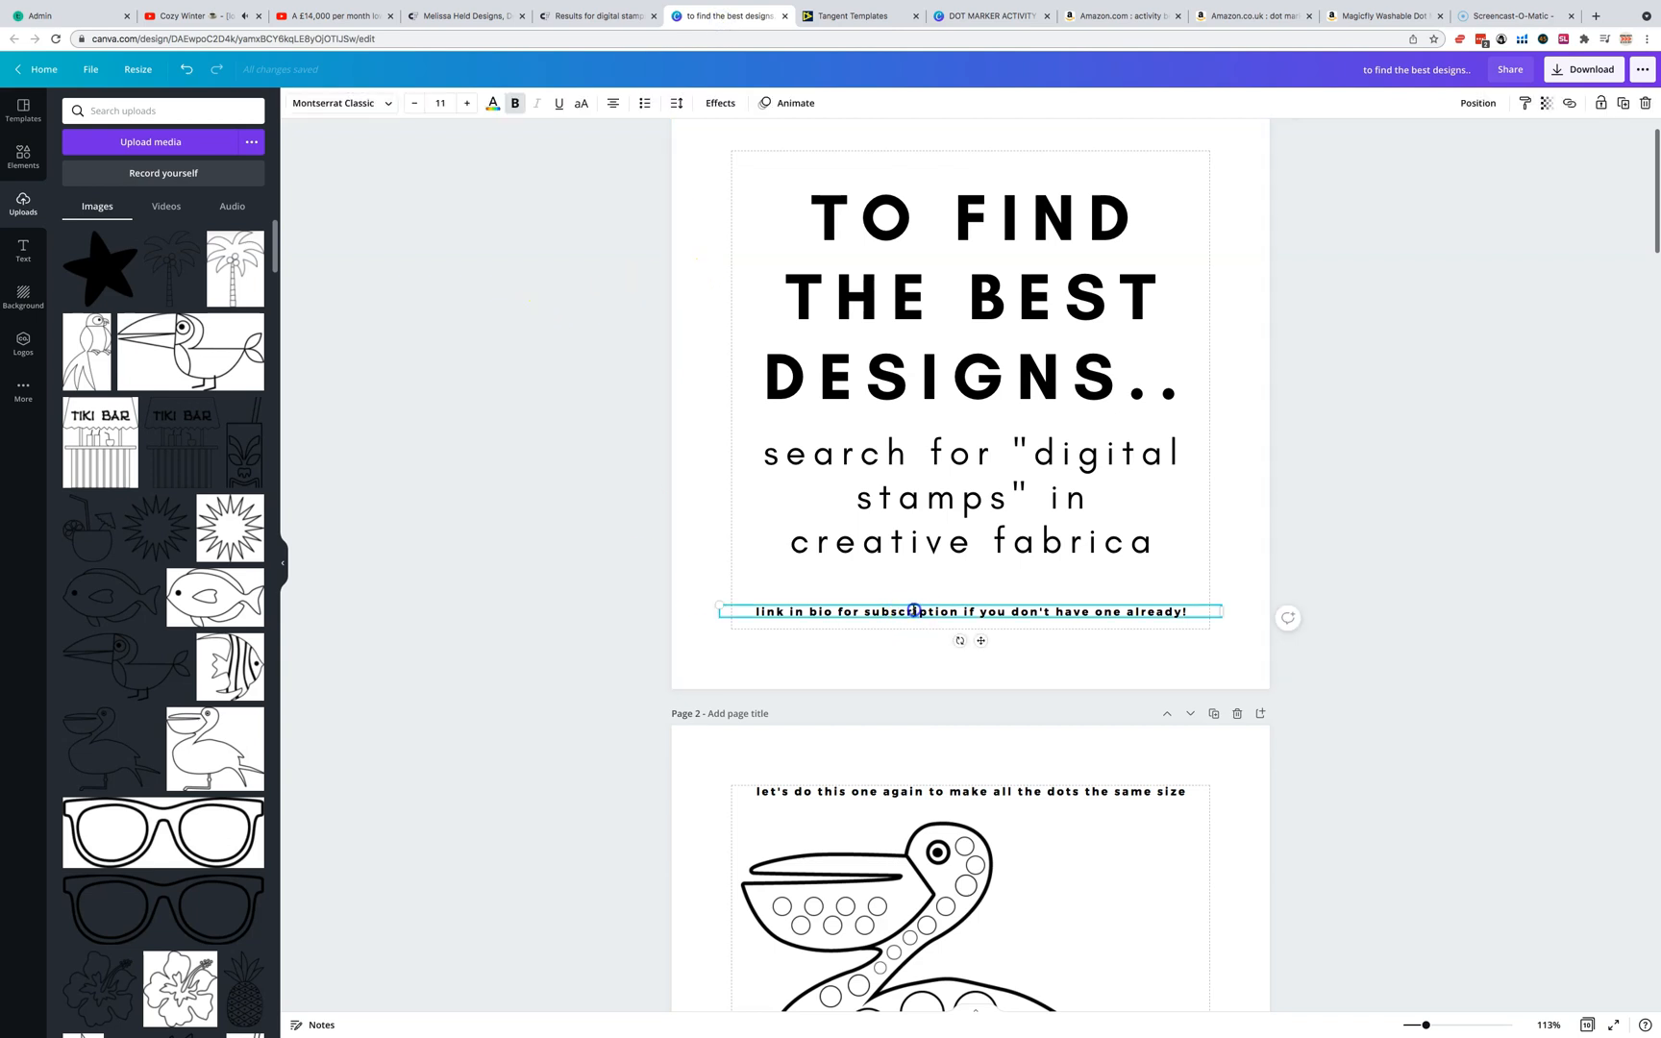
pyautogui.write('description')
pyautogui.click(1444, 446)
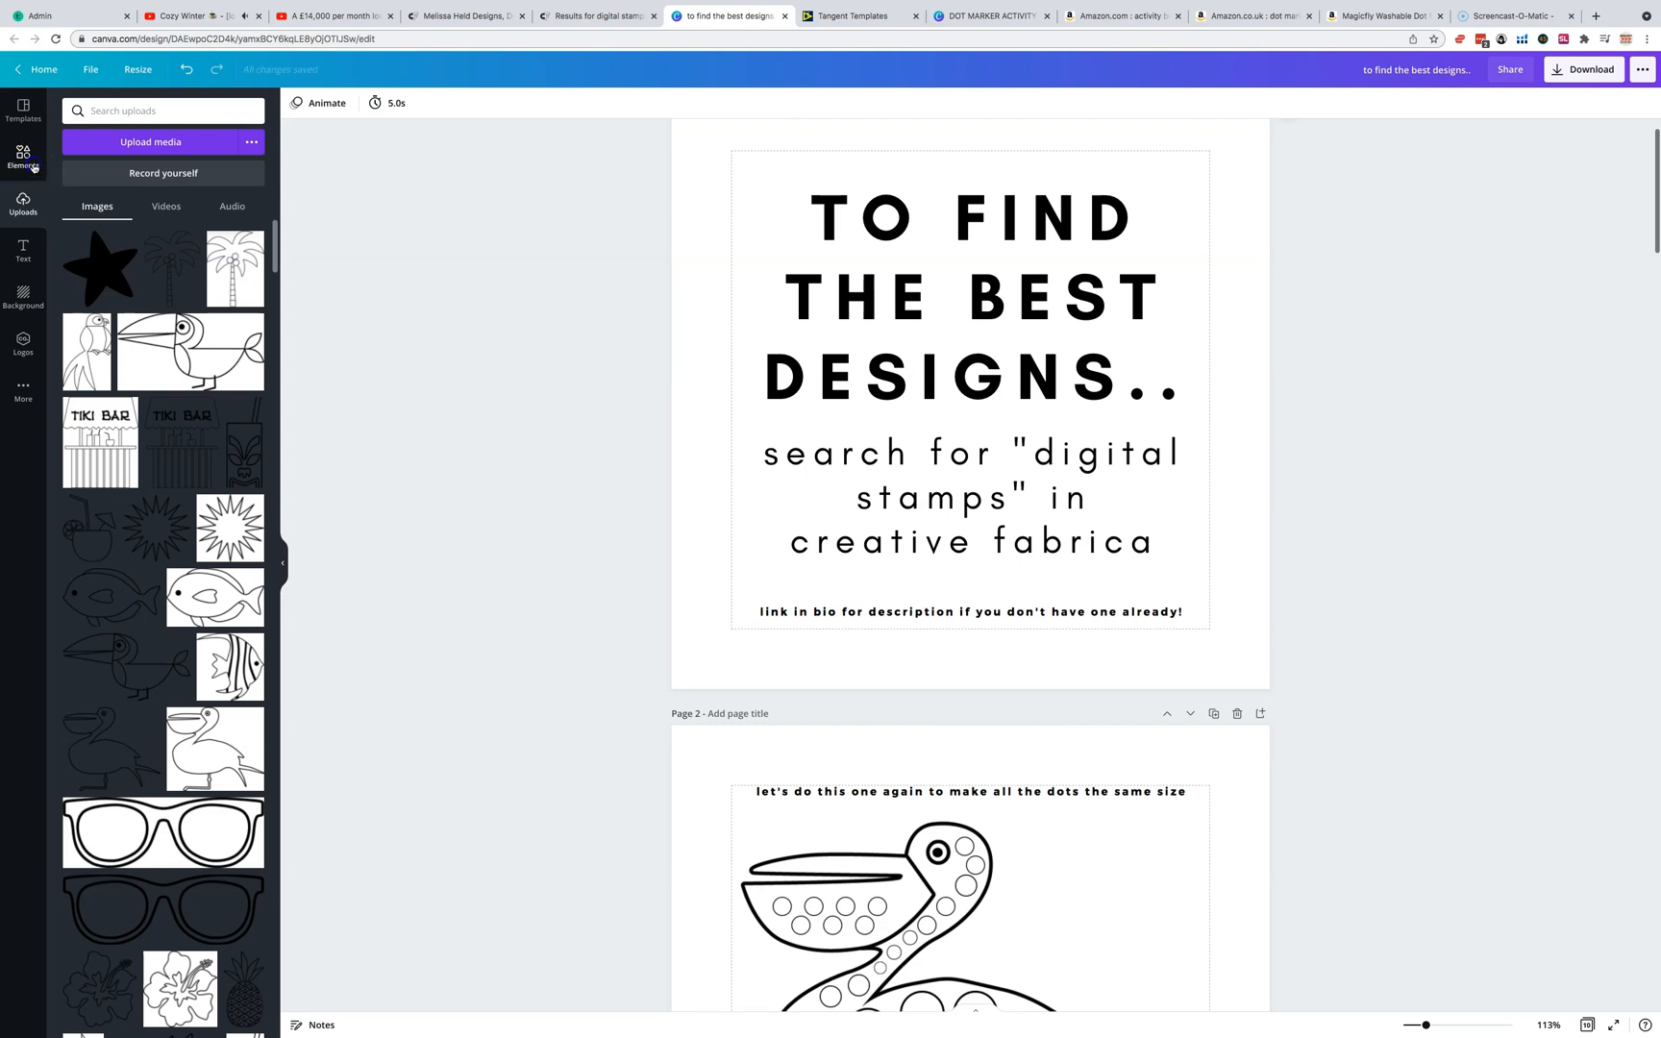
# Bring up the animals graphics among Canva's elements and review the colour and static filters applied to the search.
pyautogui.click(23, 155)
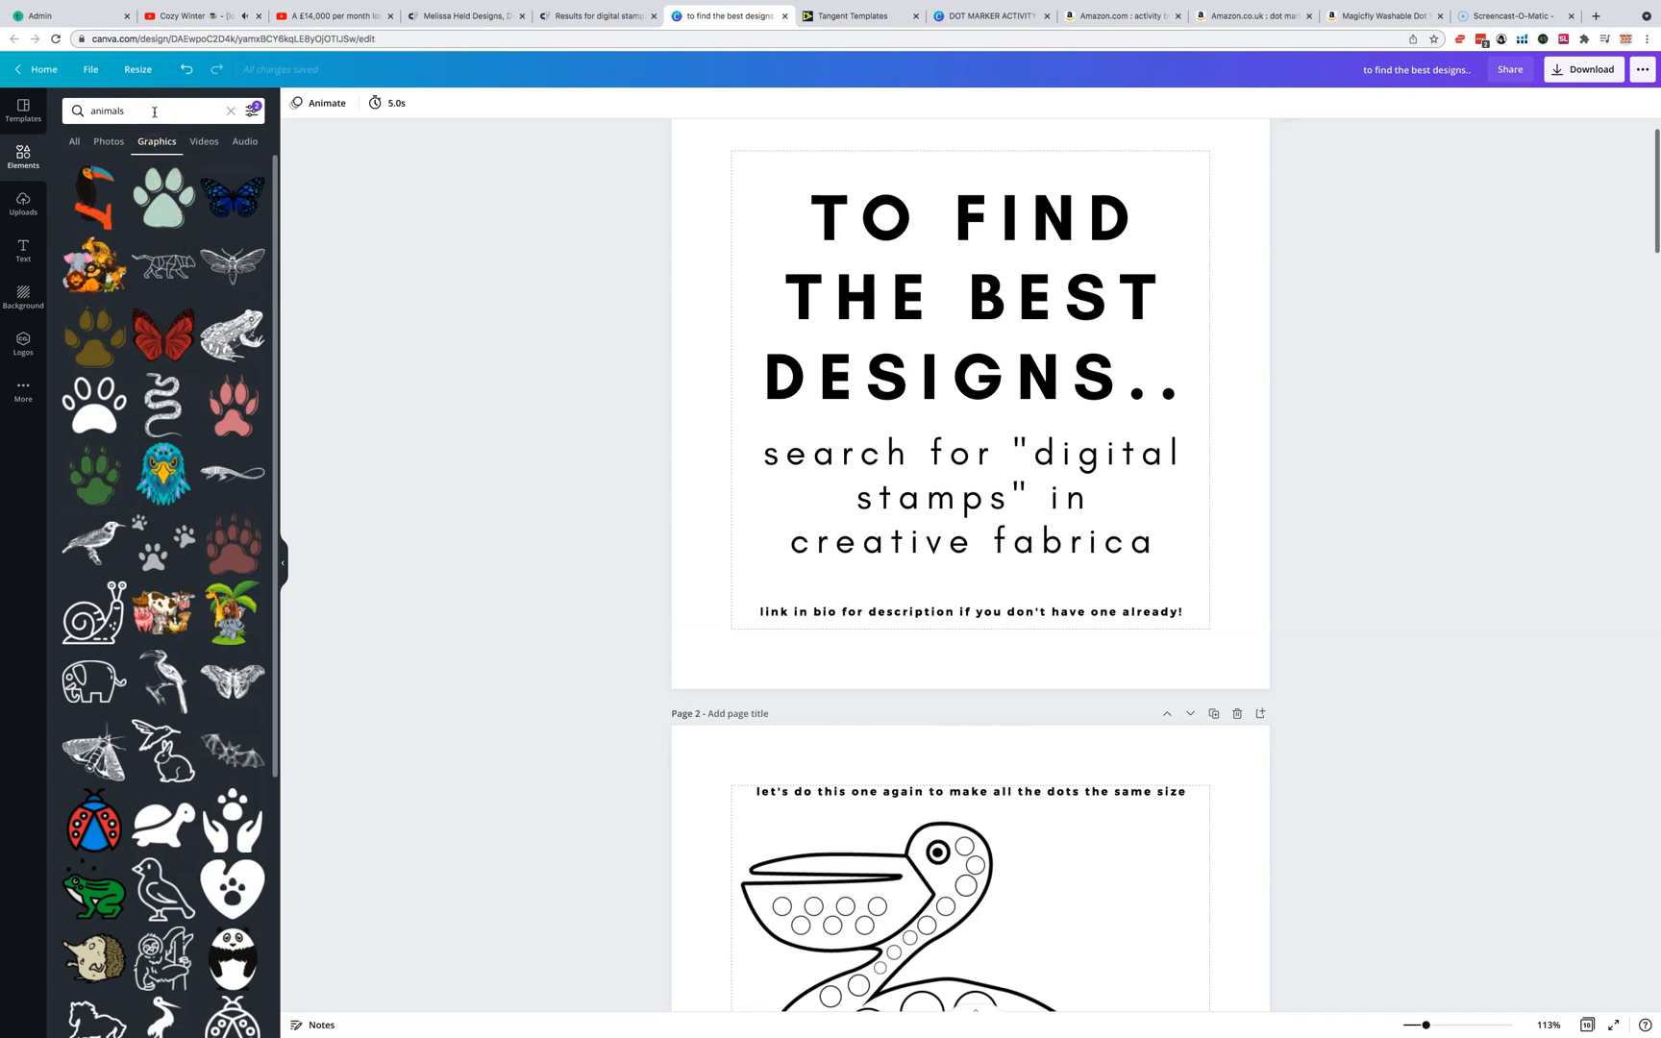
pyautogui.click(251, 111)
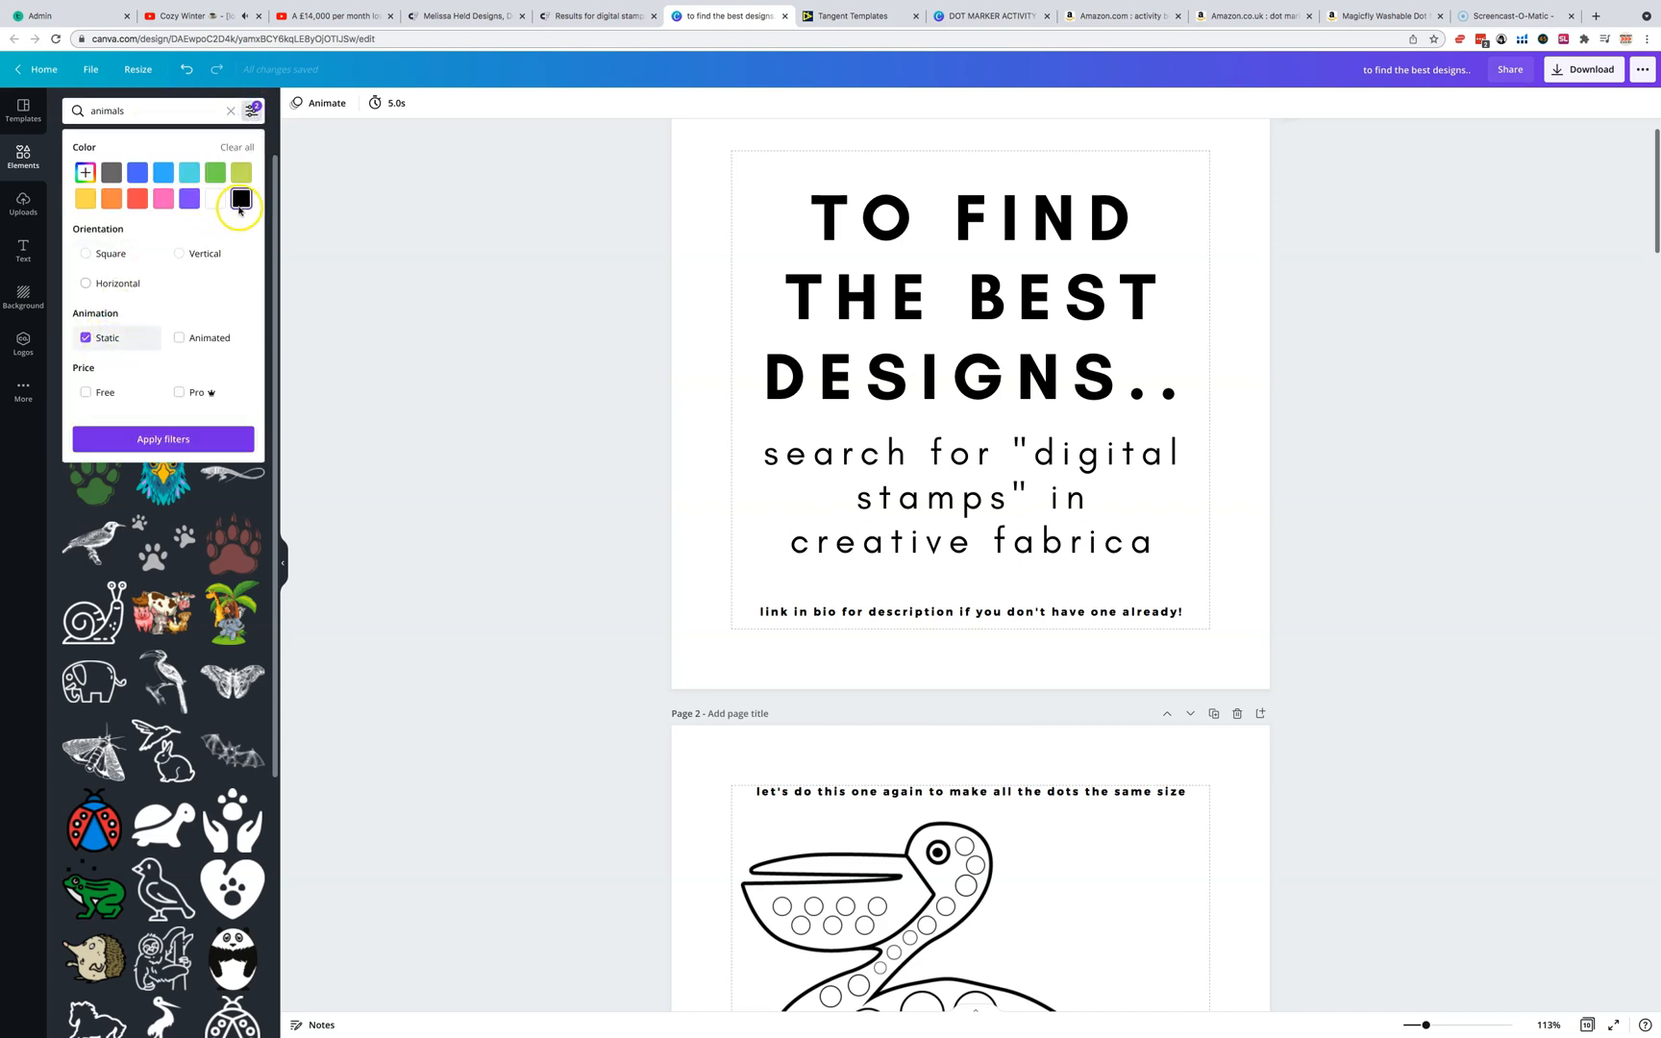
pyautogui.click(253, 113)
# Add two blank pages after page 10, the toucan page at the end of the design.
pyautogui.scroll(-4, 582, 533)
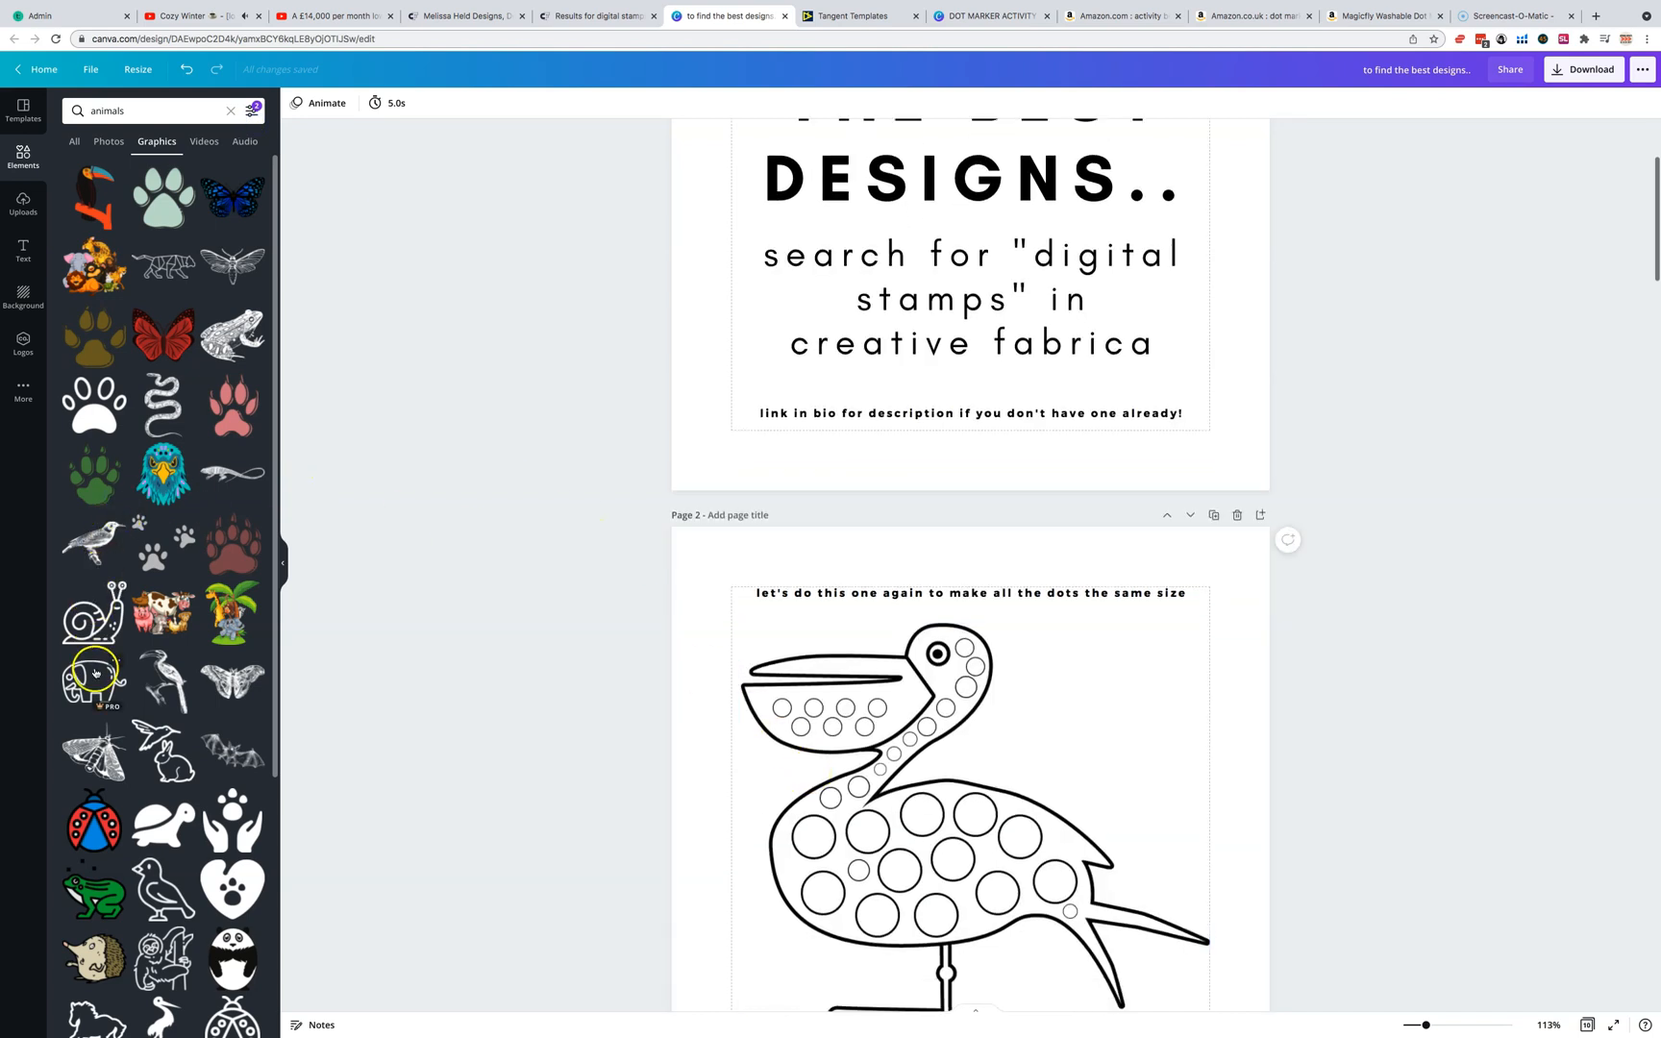
pyautogui.scroll(-20, 992, 745)
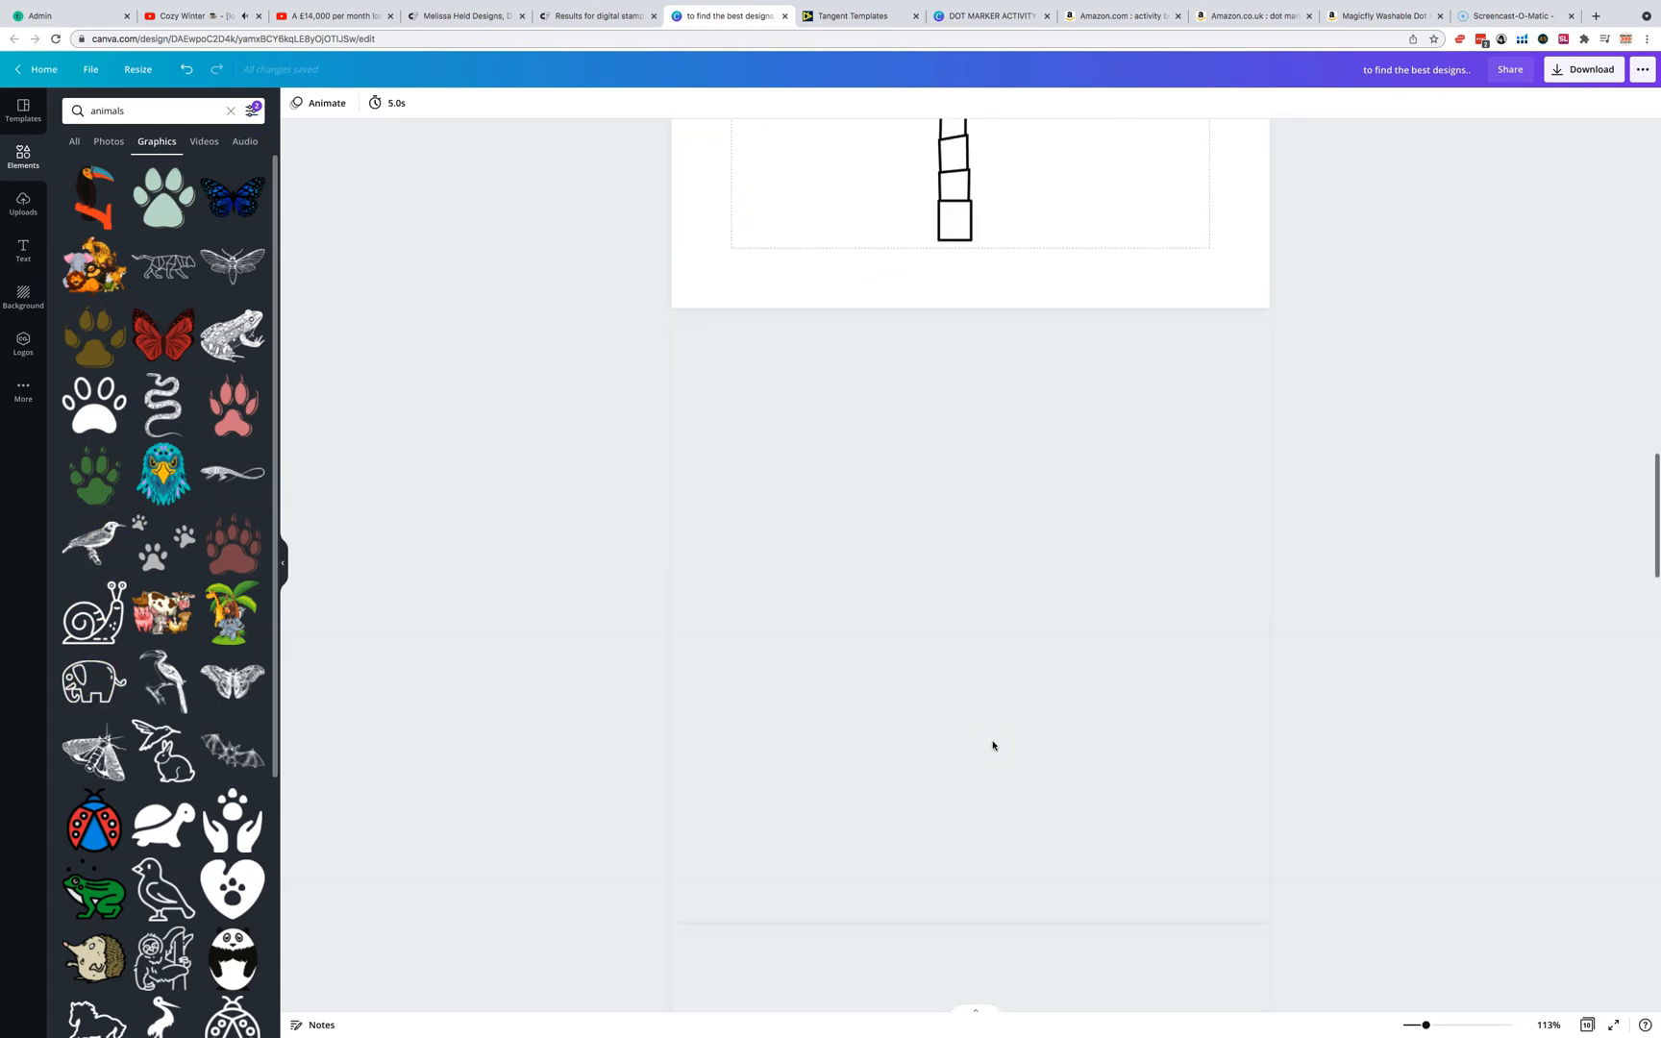
pyautogui.scroll(-6, 1183, 654)
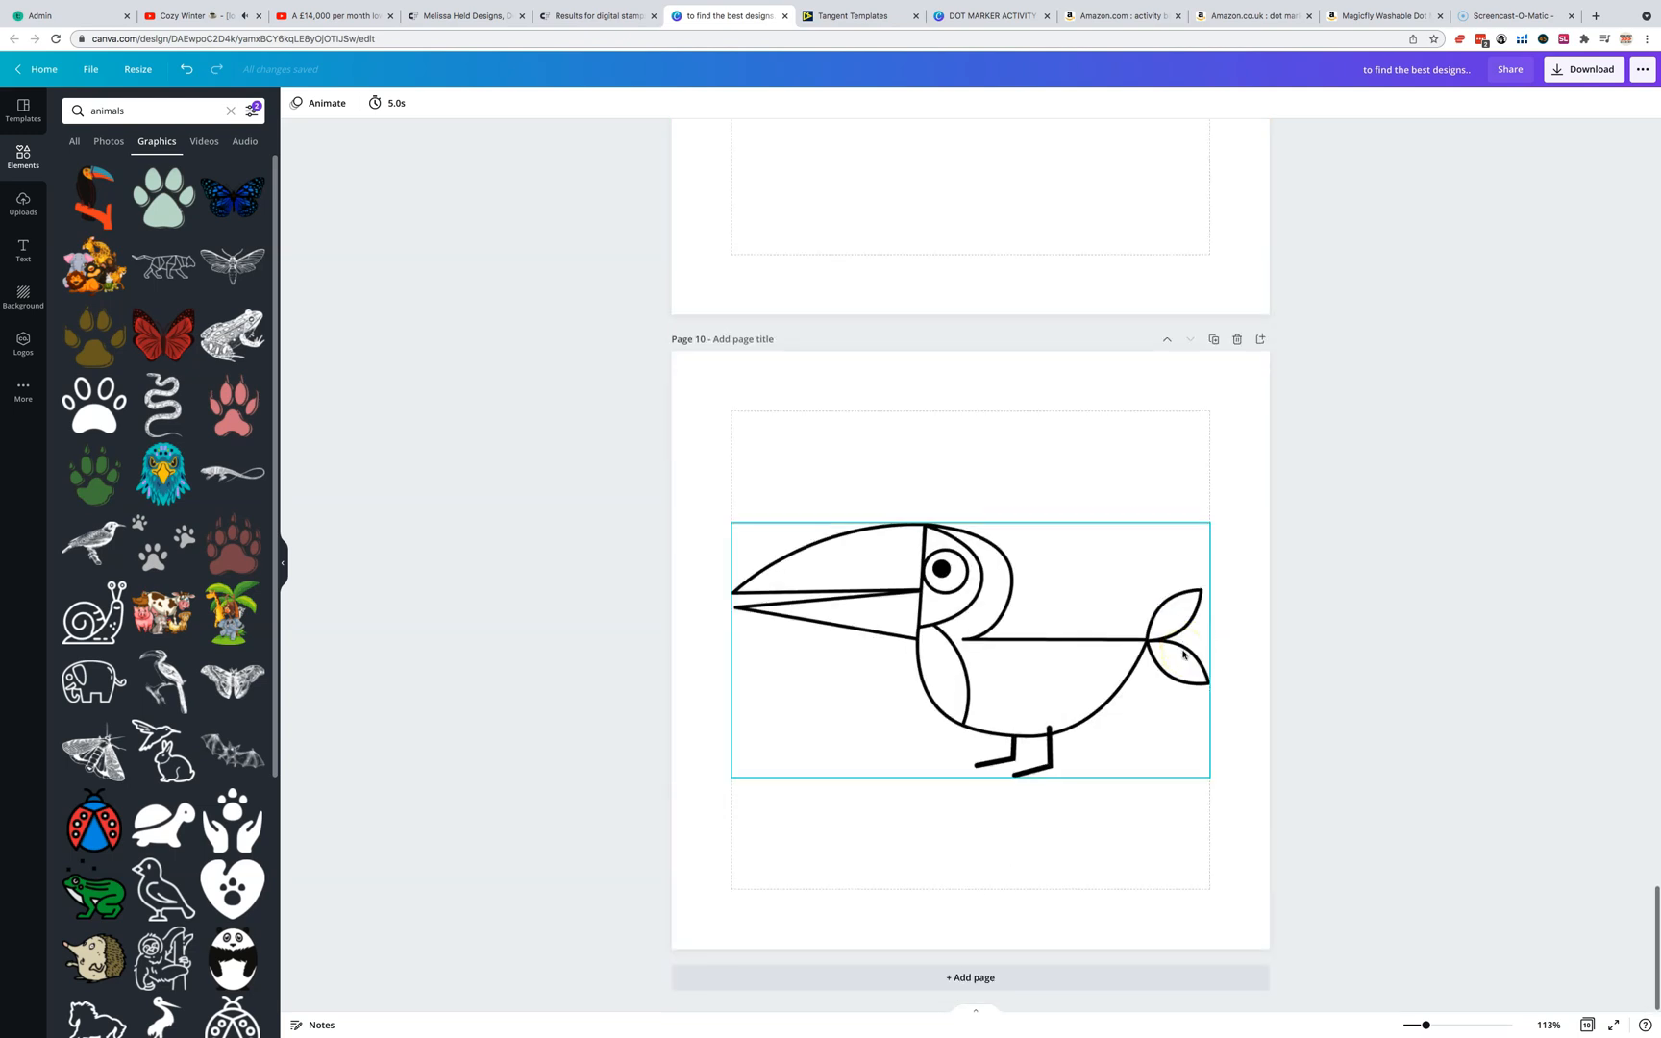
pyautogui.click(1260, 339)
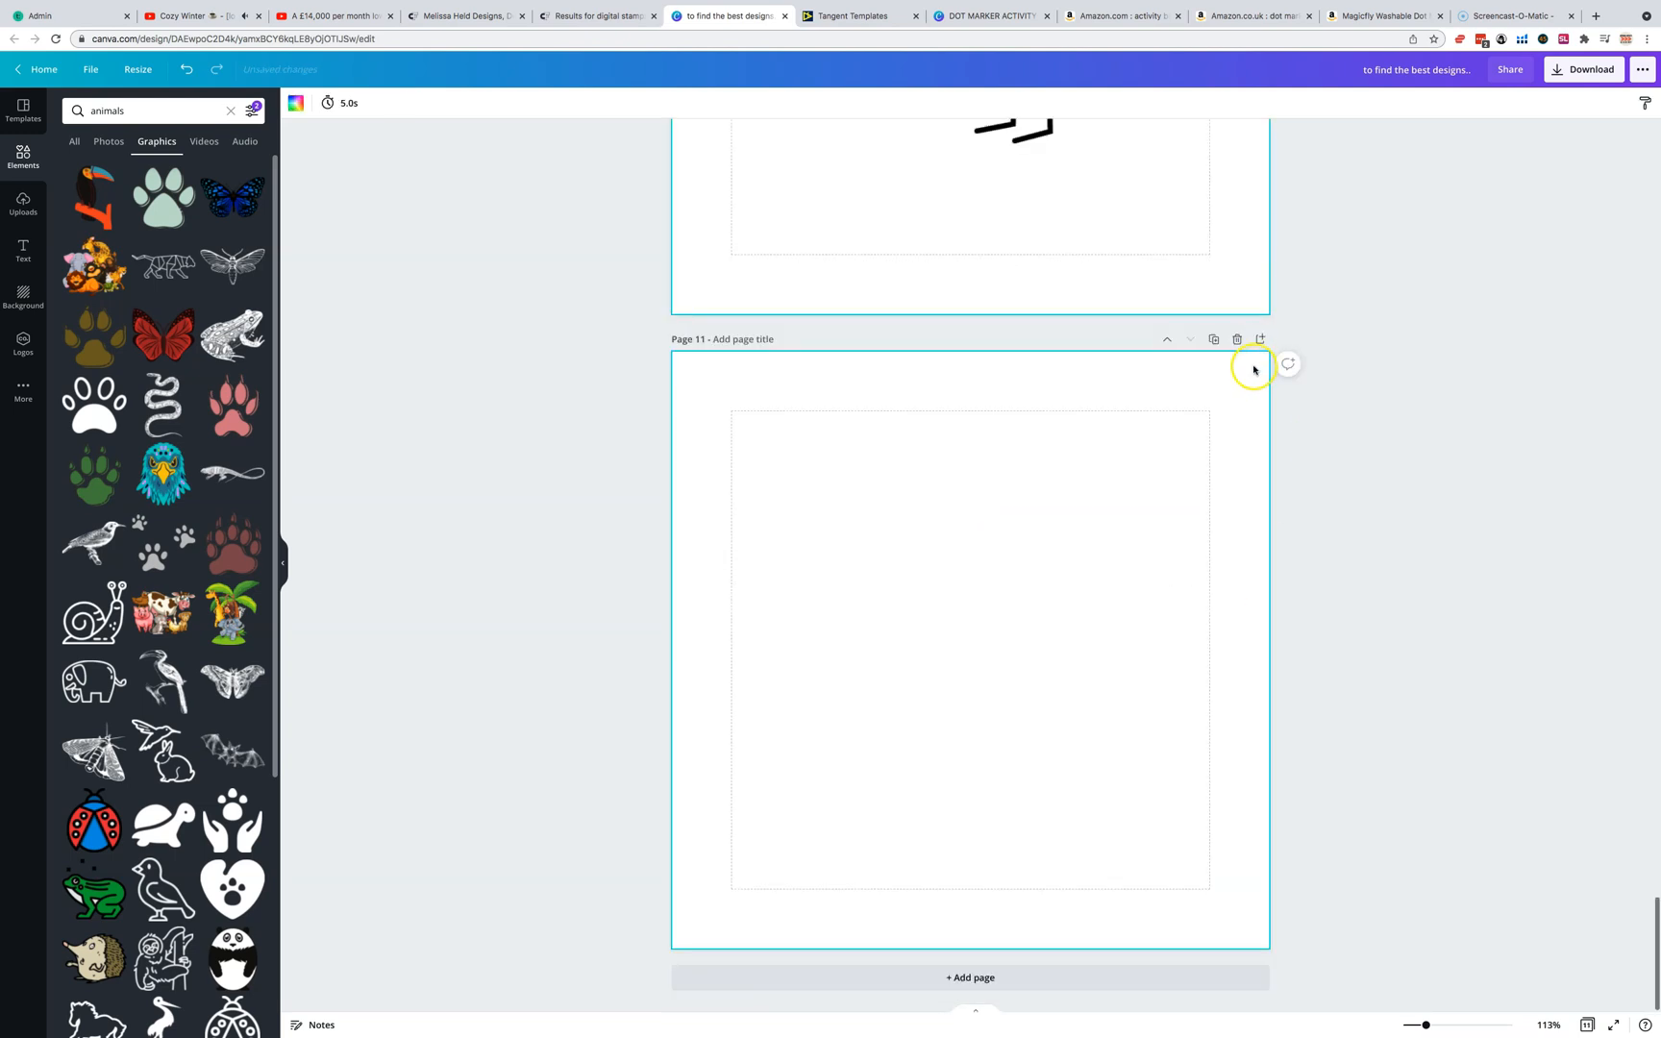
pyautogui.click(1261, 341)
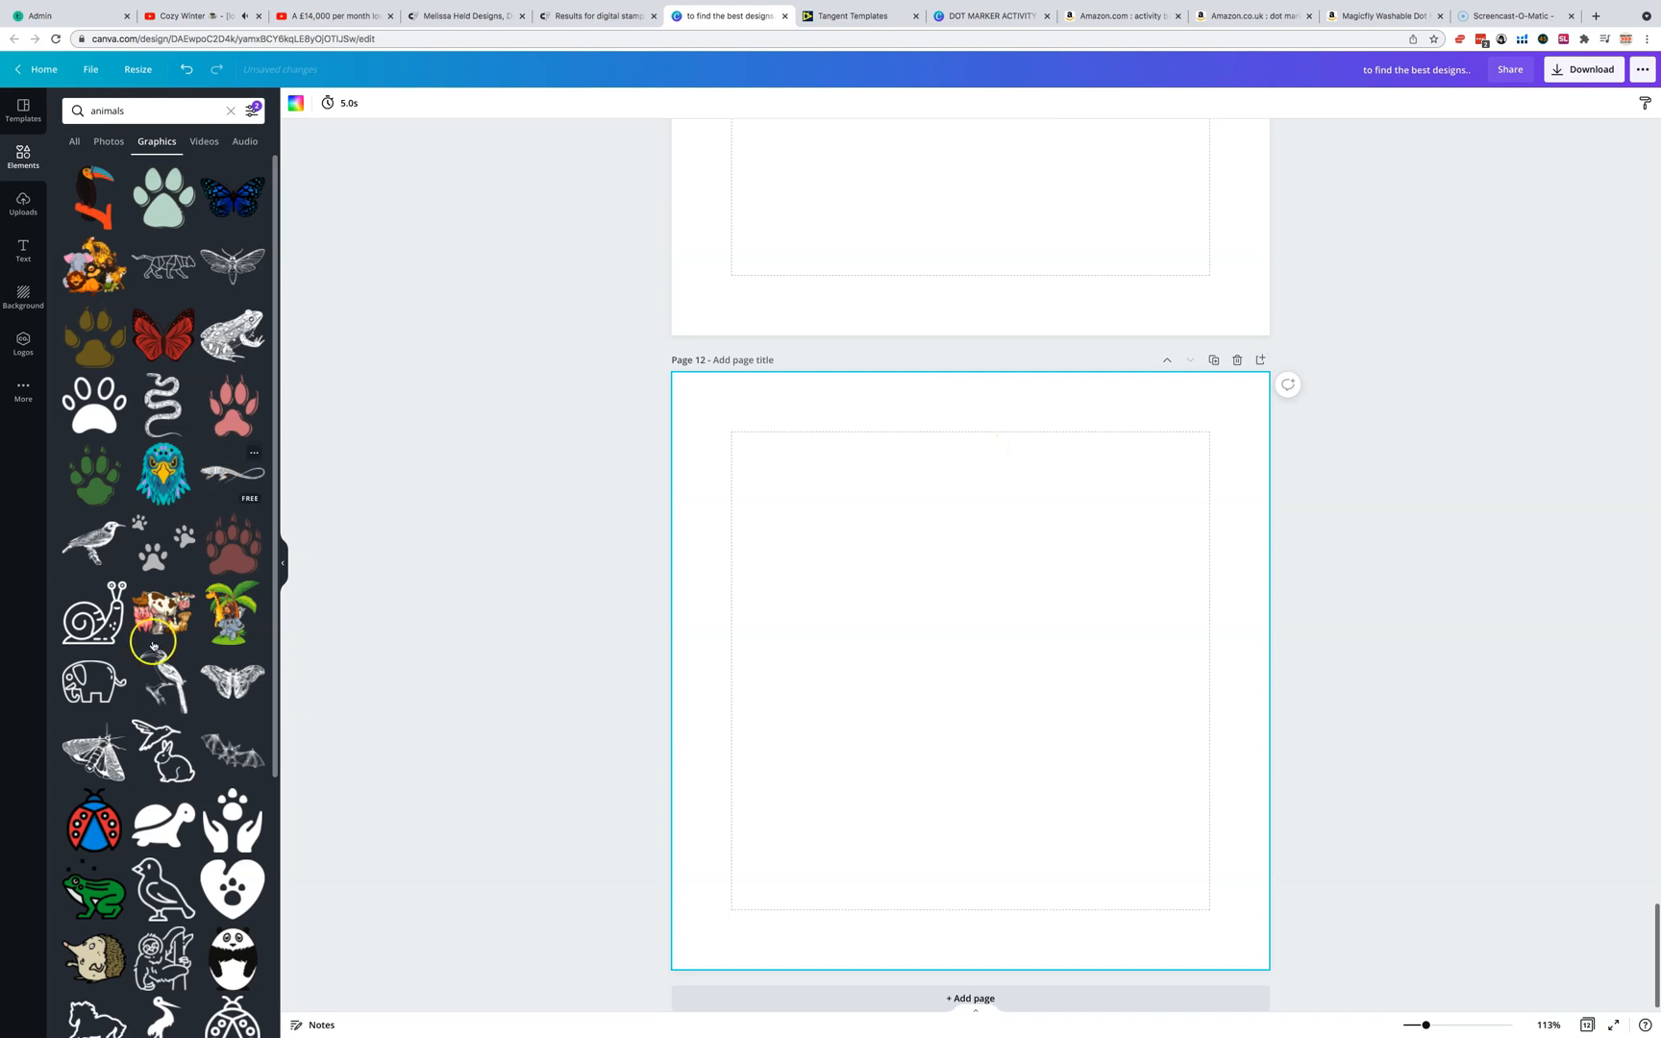
# Place the outlined elephant graphic on page 12 and enlarge it to span the full width between the page margins.
pyautogui.click(95, 684)
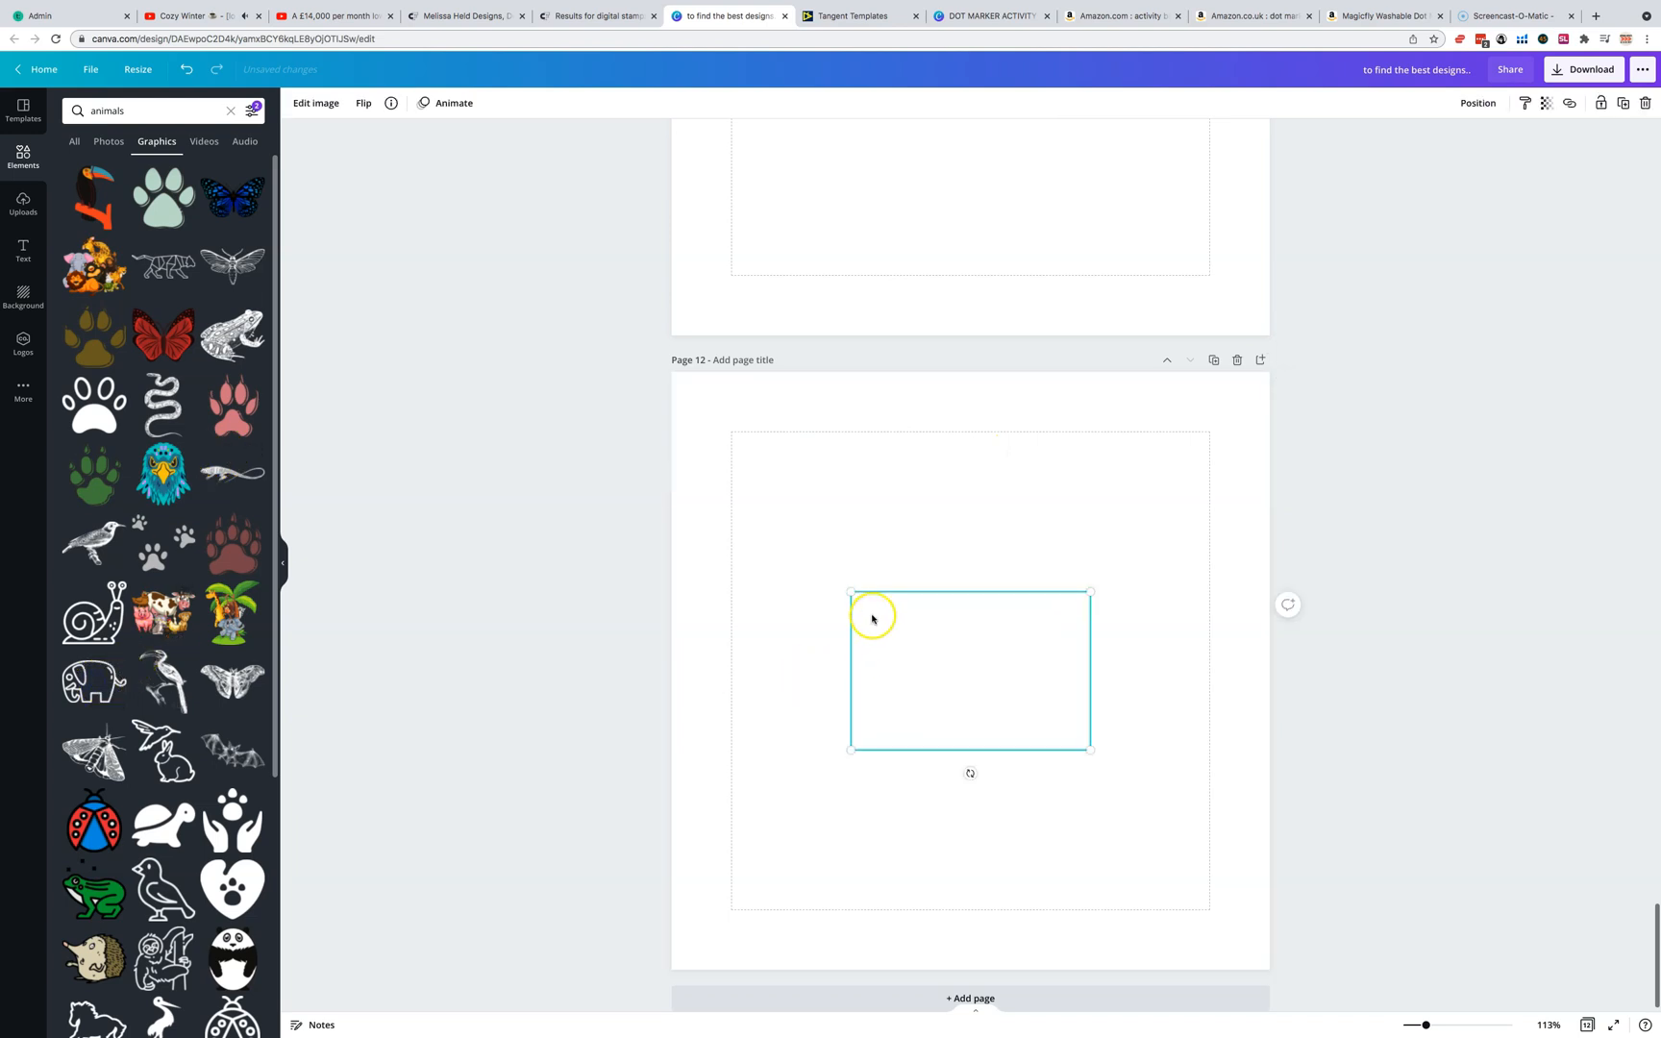
pyautogui.moveTo(851, 592); pyautogui.dragTo(730, 517)
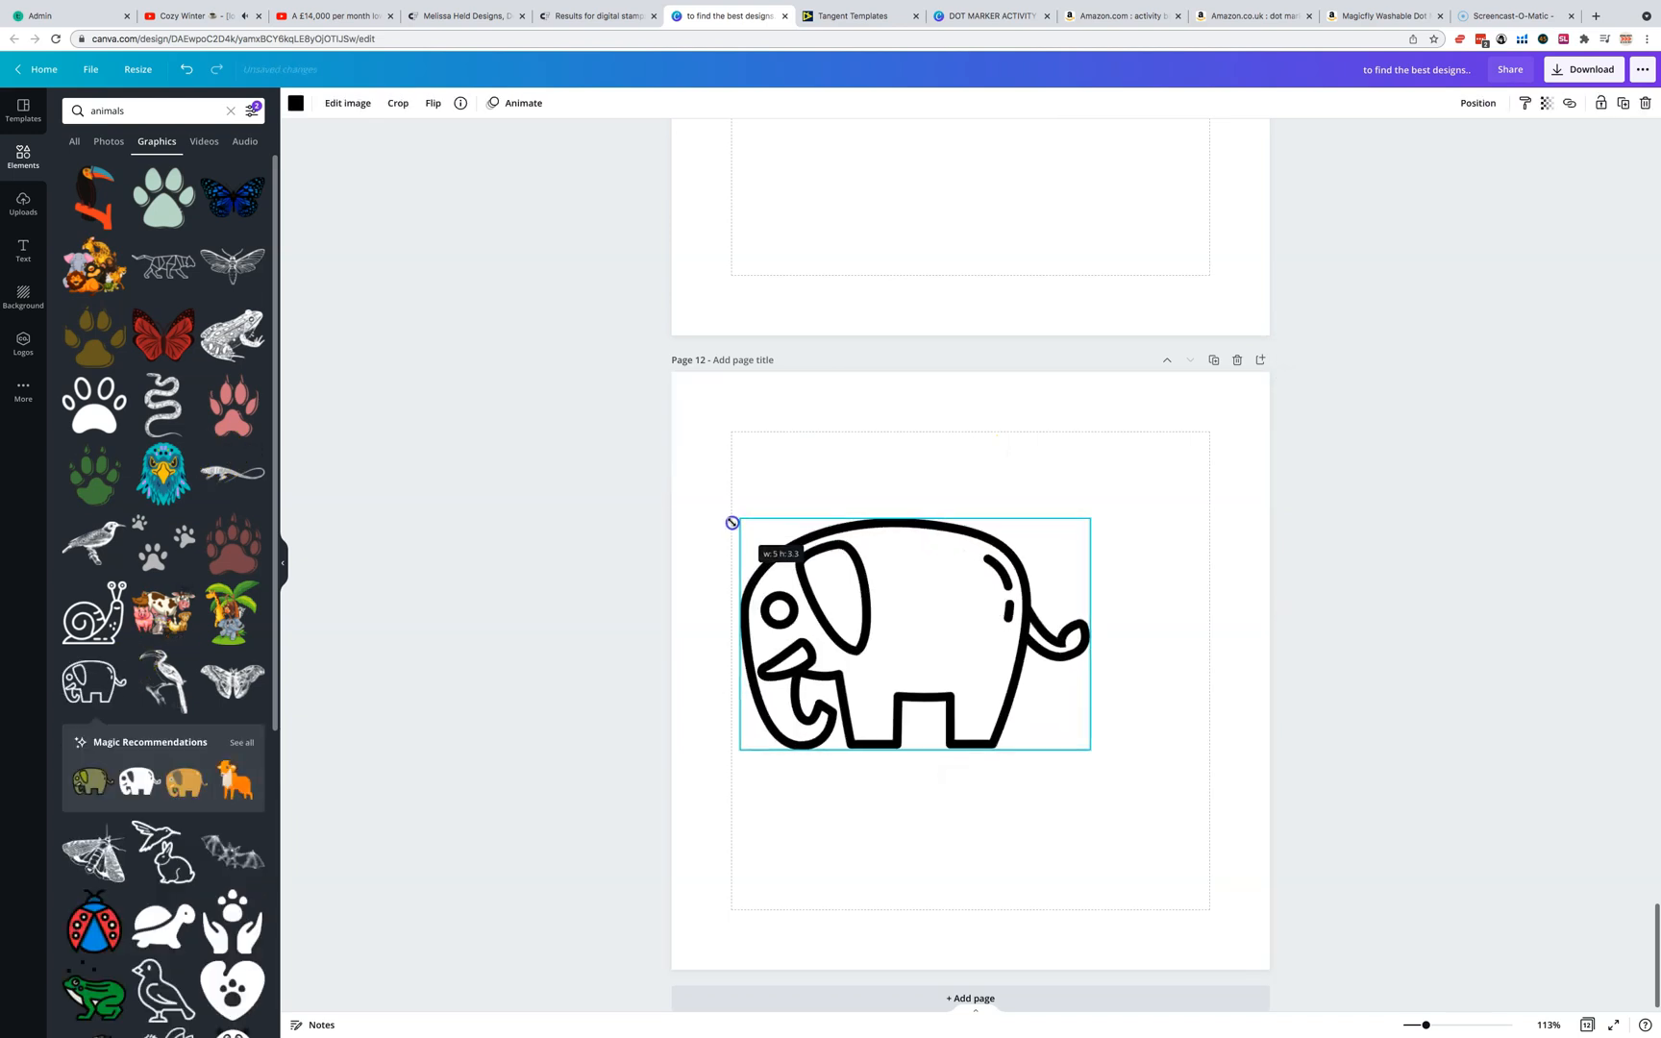
pyautogui.moveTo(1090, 750); pyautogui.dragTo(1210, 829)
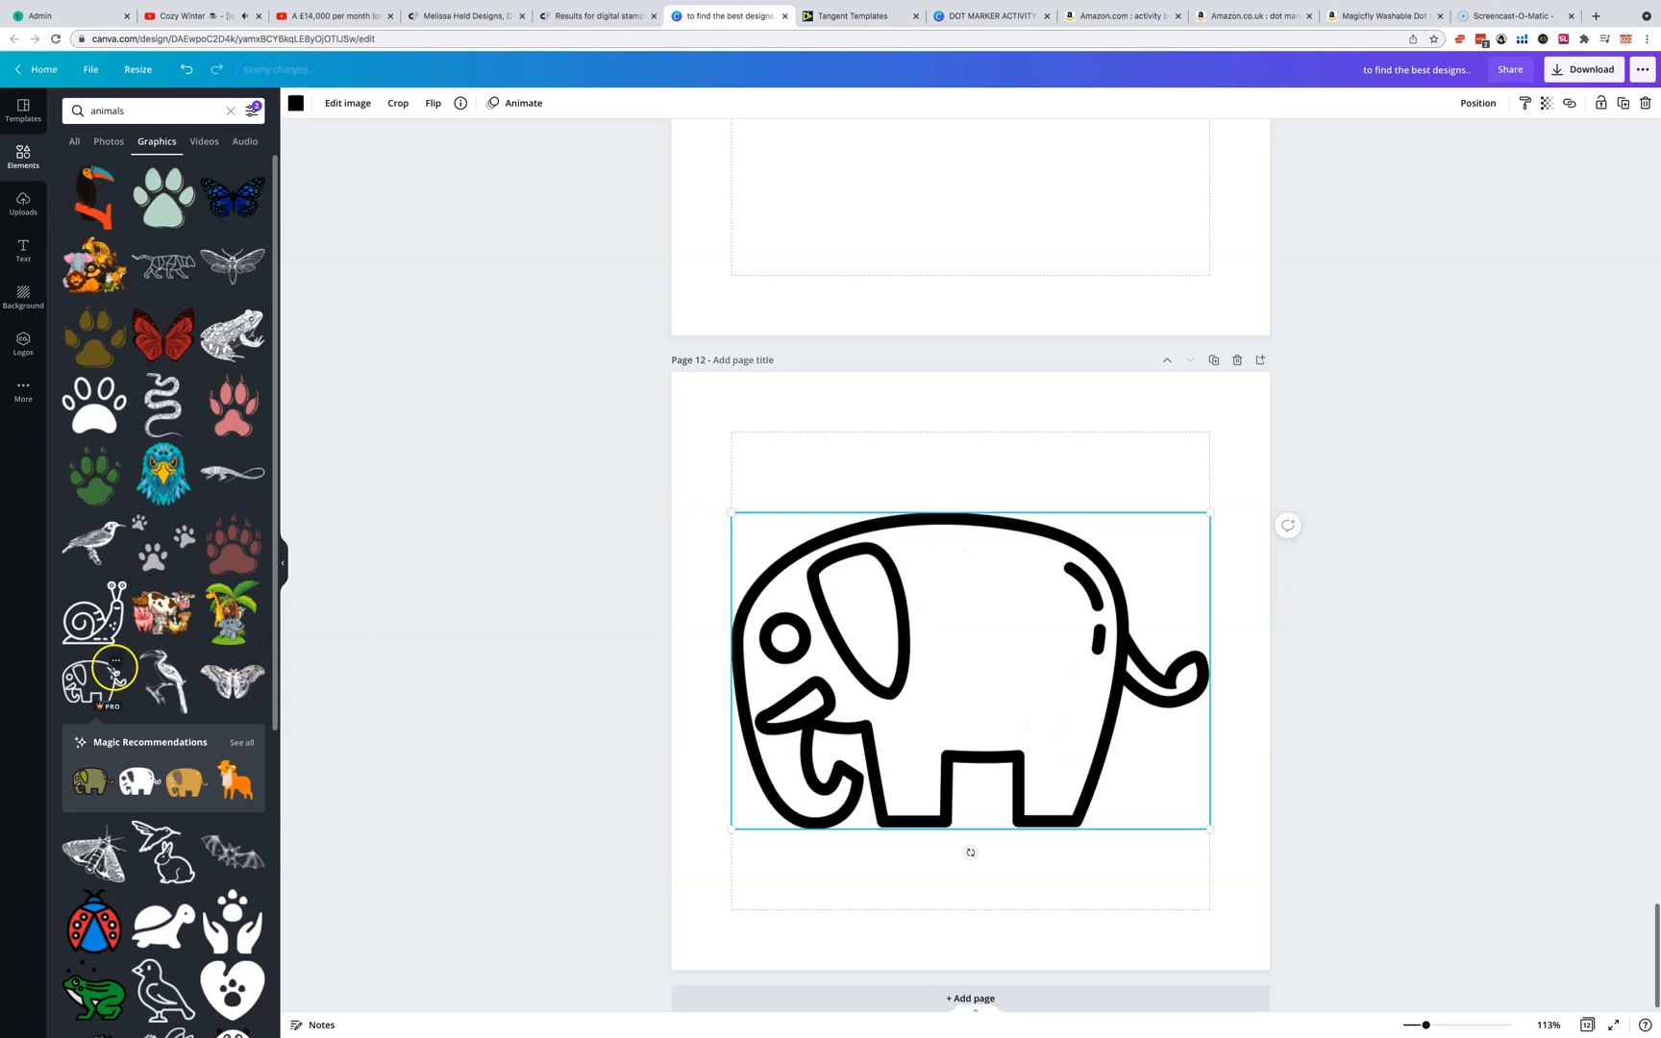
# Check the Canva Pro licence terms for the outlined elephant graphic and close the licensing notice.
pyautogui.click(116, 664)
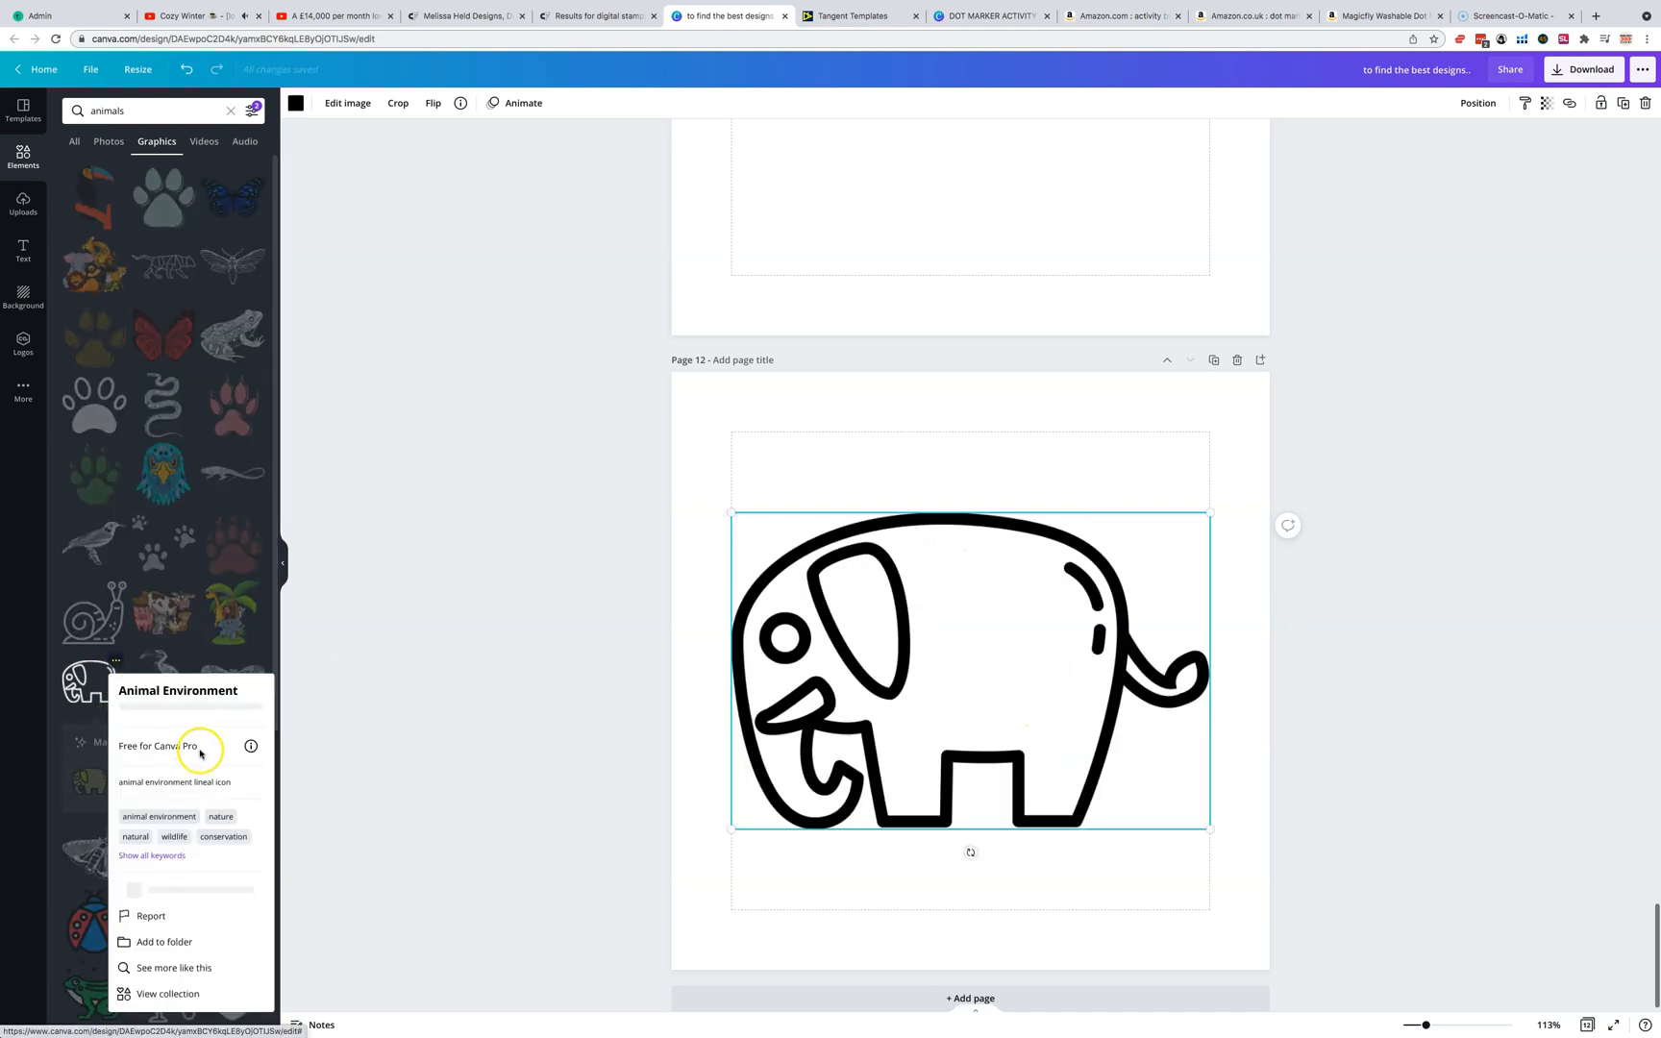
pyautogui.click(252, 748)
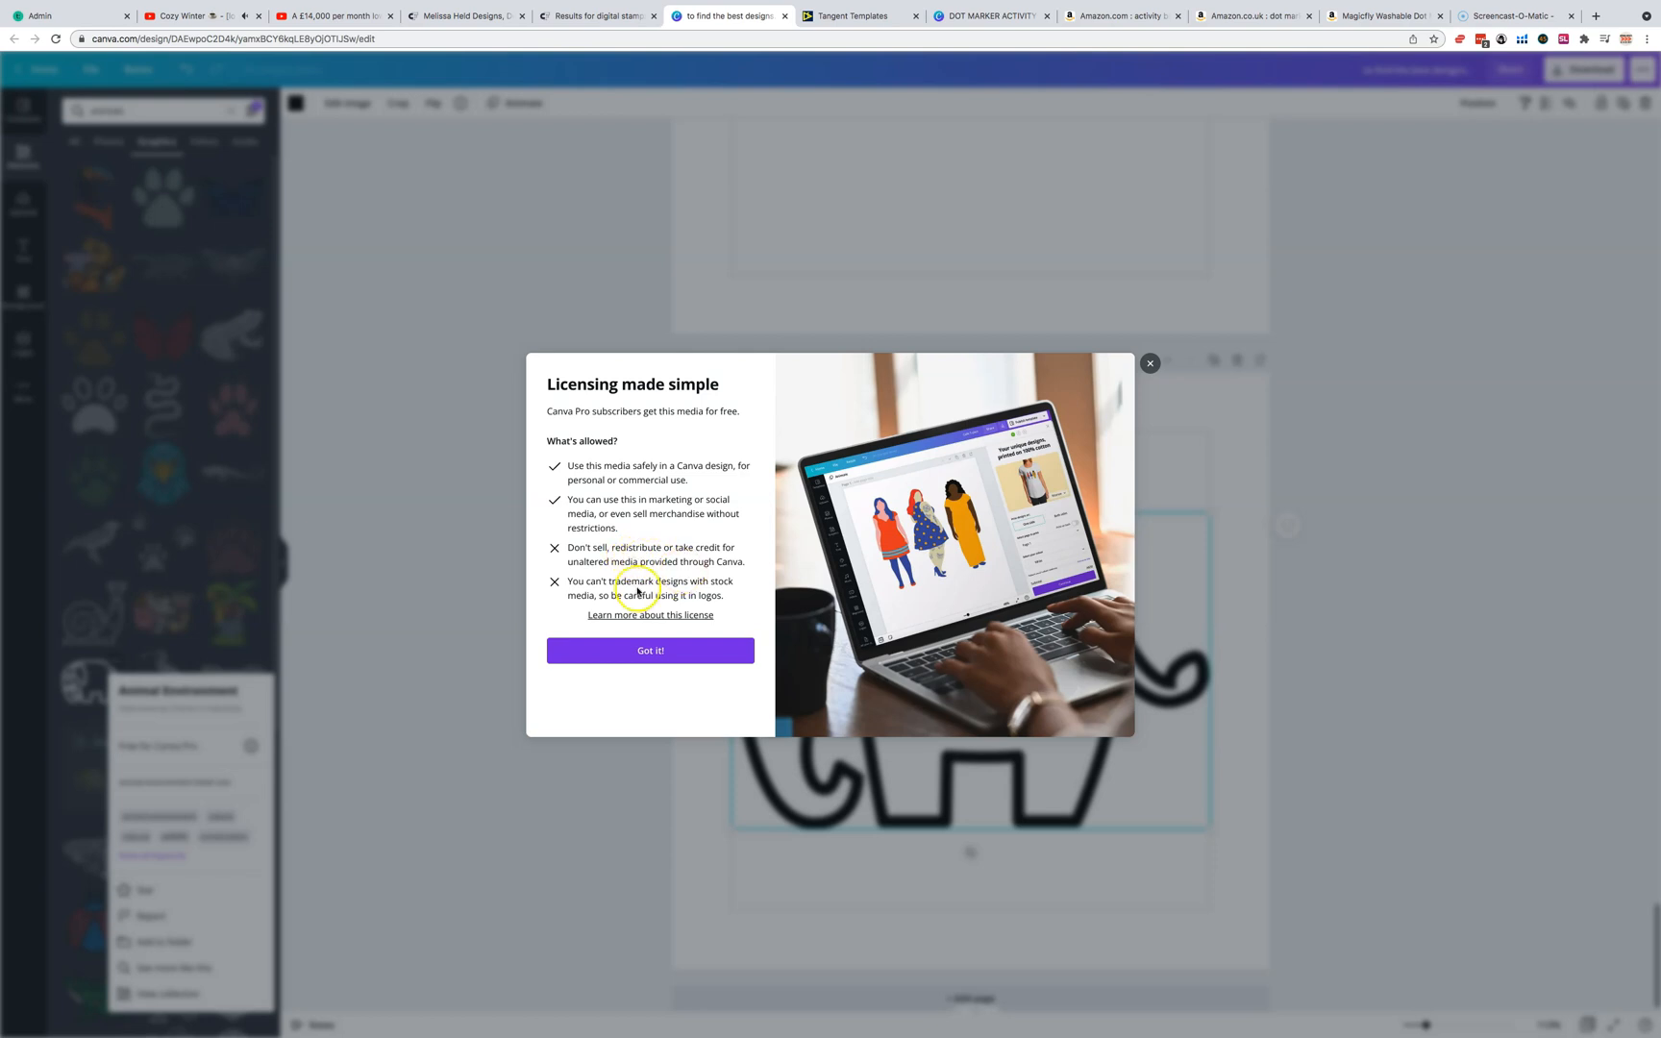
pyautogui.click(1163, 381)
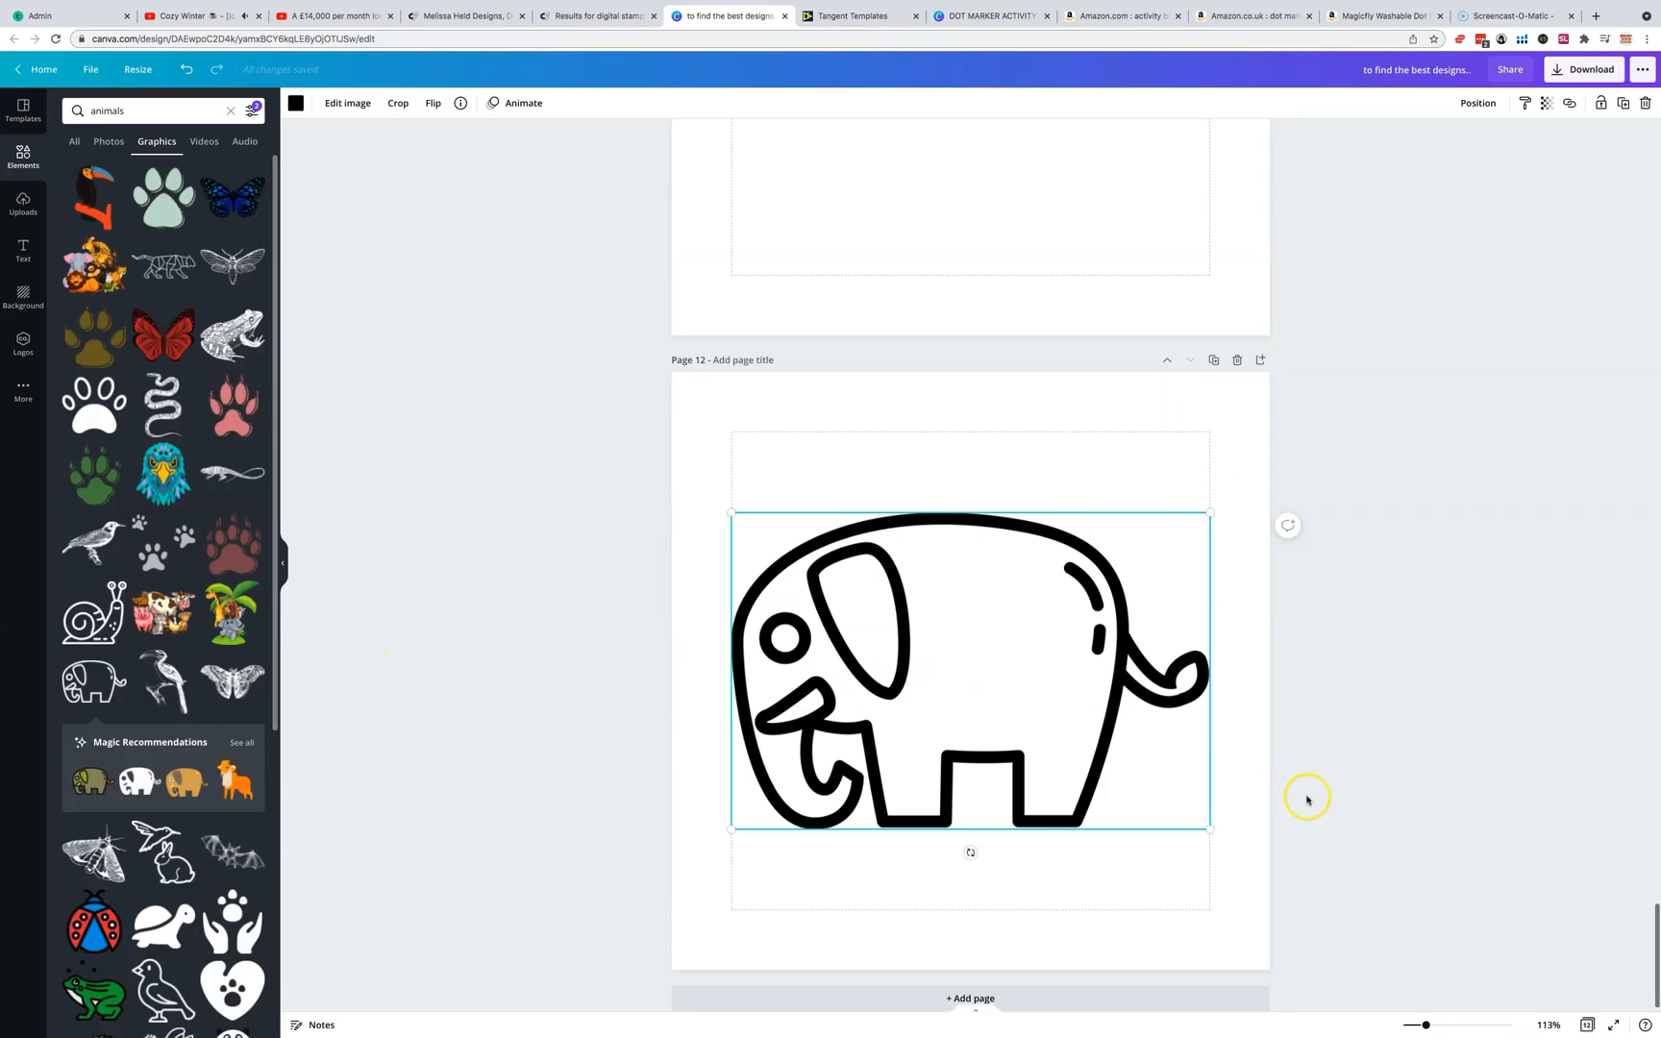
# Review the pages from the elephant page back to the pelican on page 2, including the blank pages between the designs.
pyautogui.click(1300, 801)
pyautogui.scroll(5, 1137, 736)
pyautogui.scroll(15, 1138, 737)
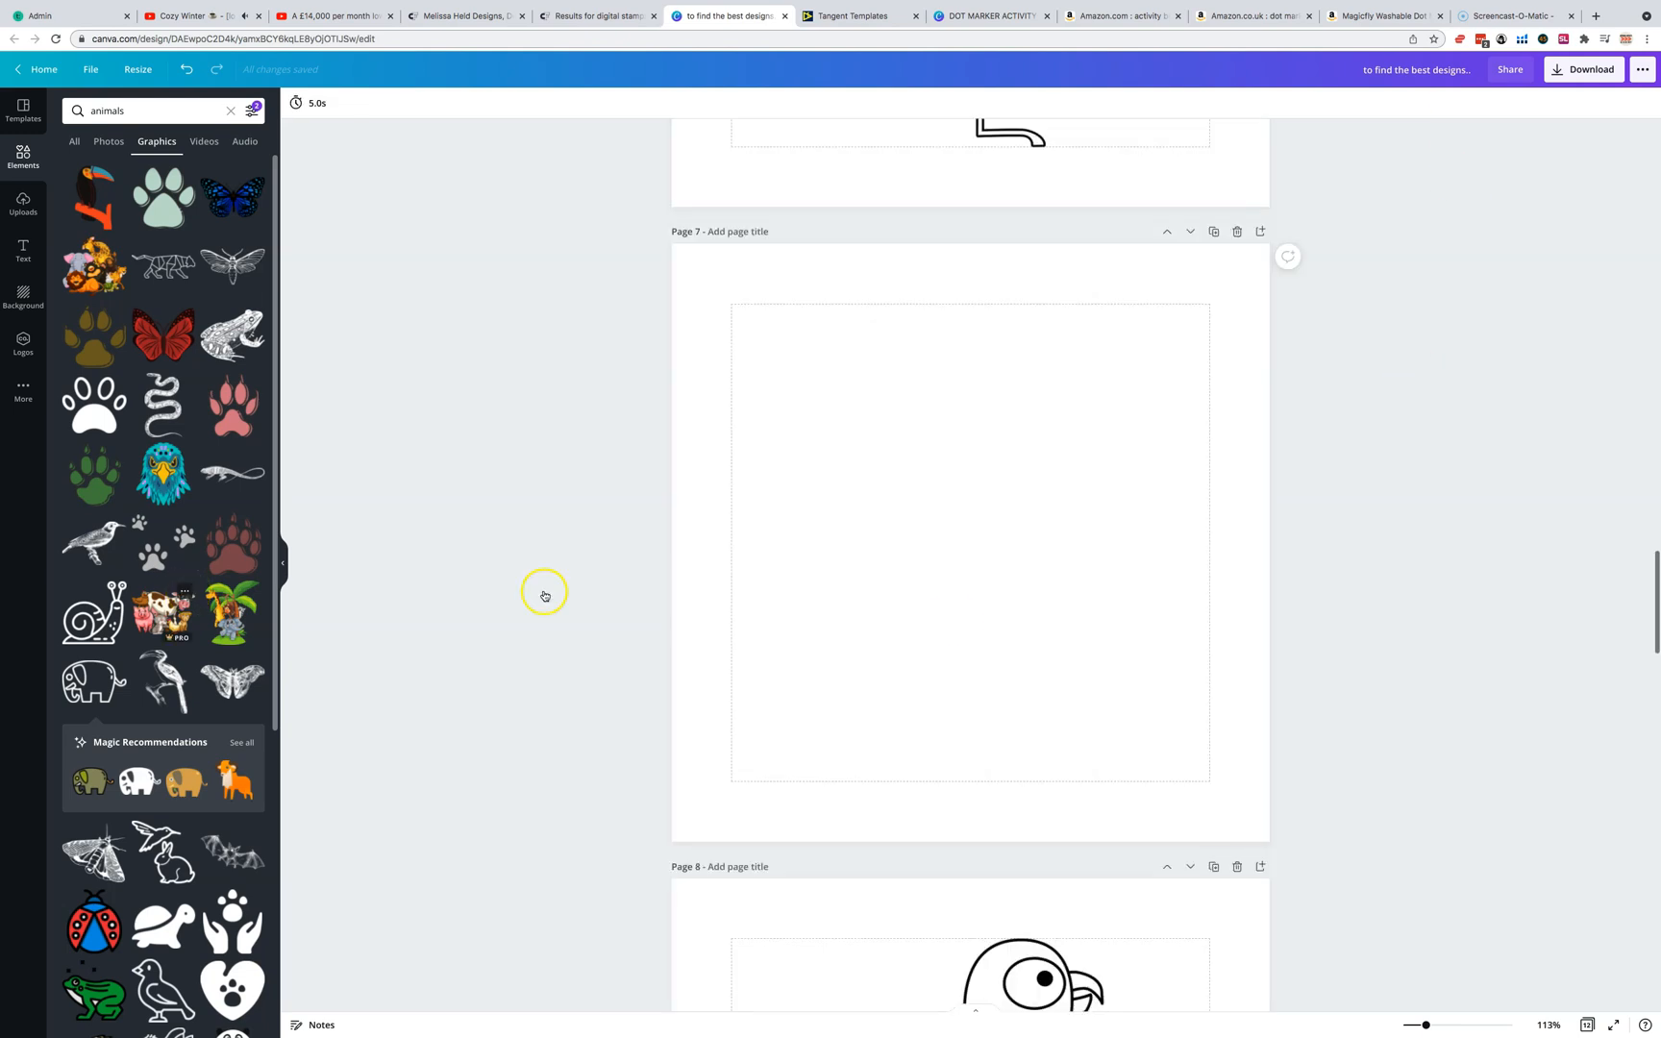
pyautogui.scroll(15, 1105, 628)
pyautogui.scroll(15, 1107, 629)
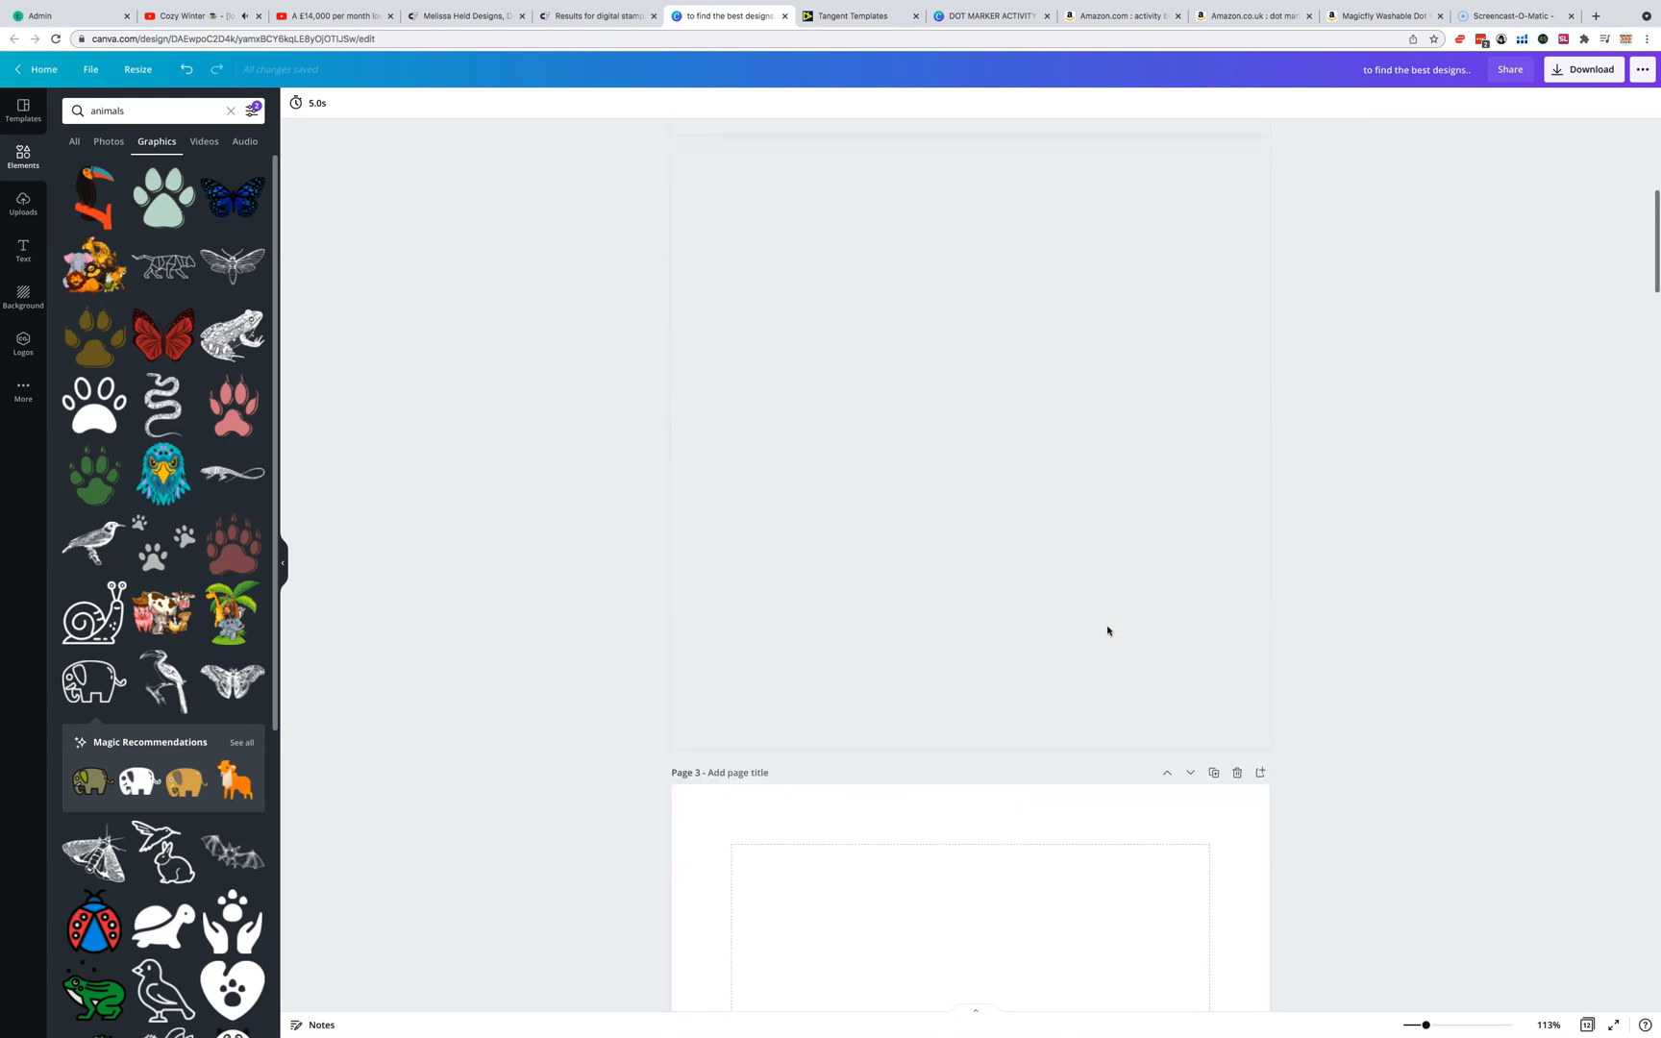
pyautogui.click(1436, 636)
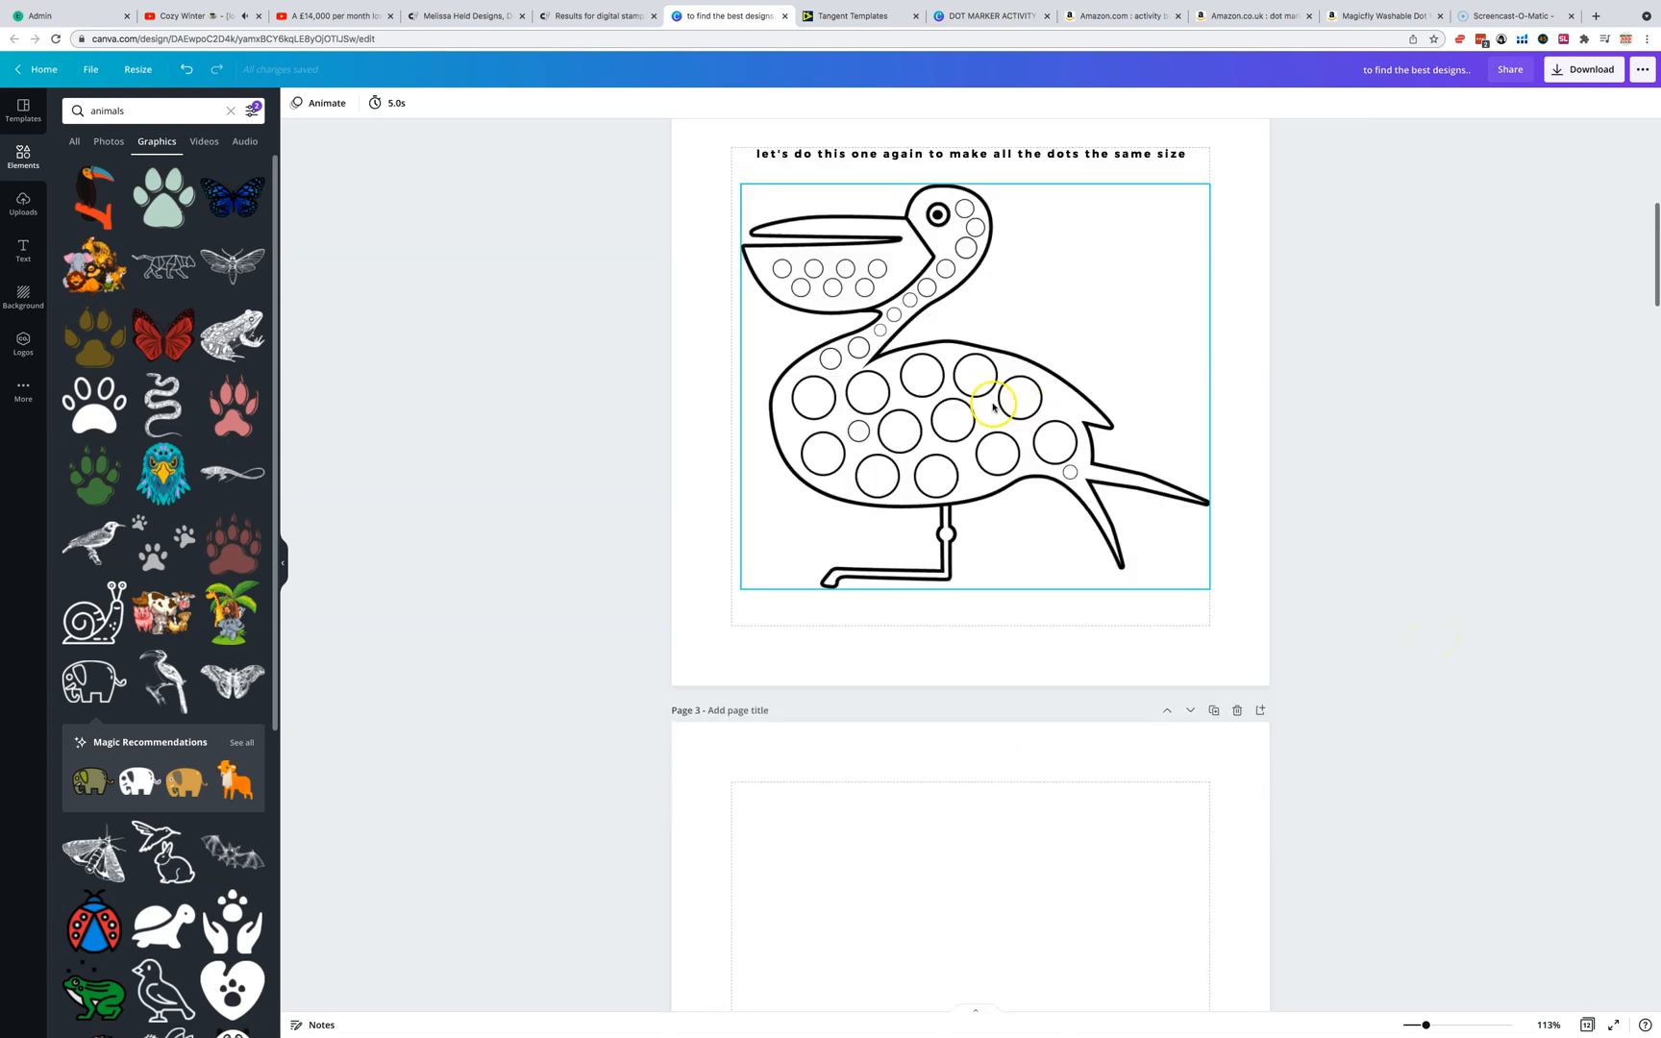
pyautogui.scroll(-1, 976, 577)
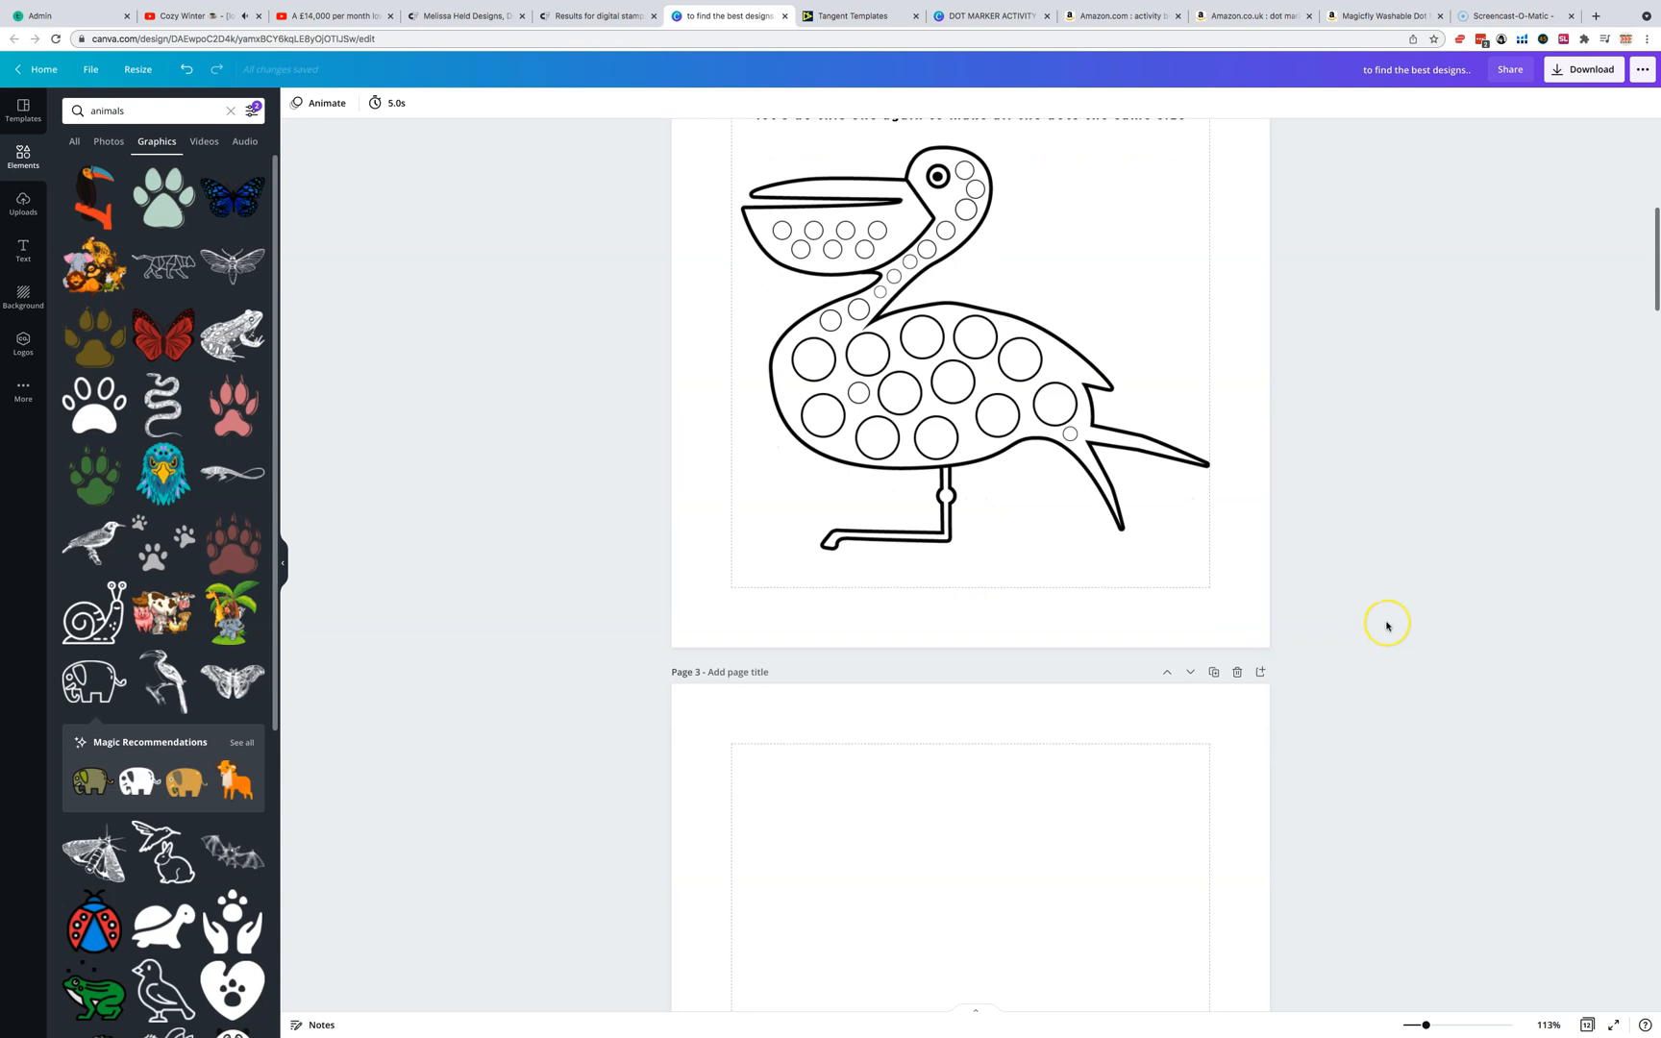
pyautogui.scroll(-7, 1387, 625)
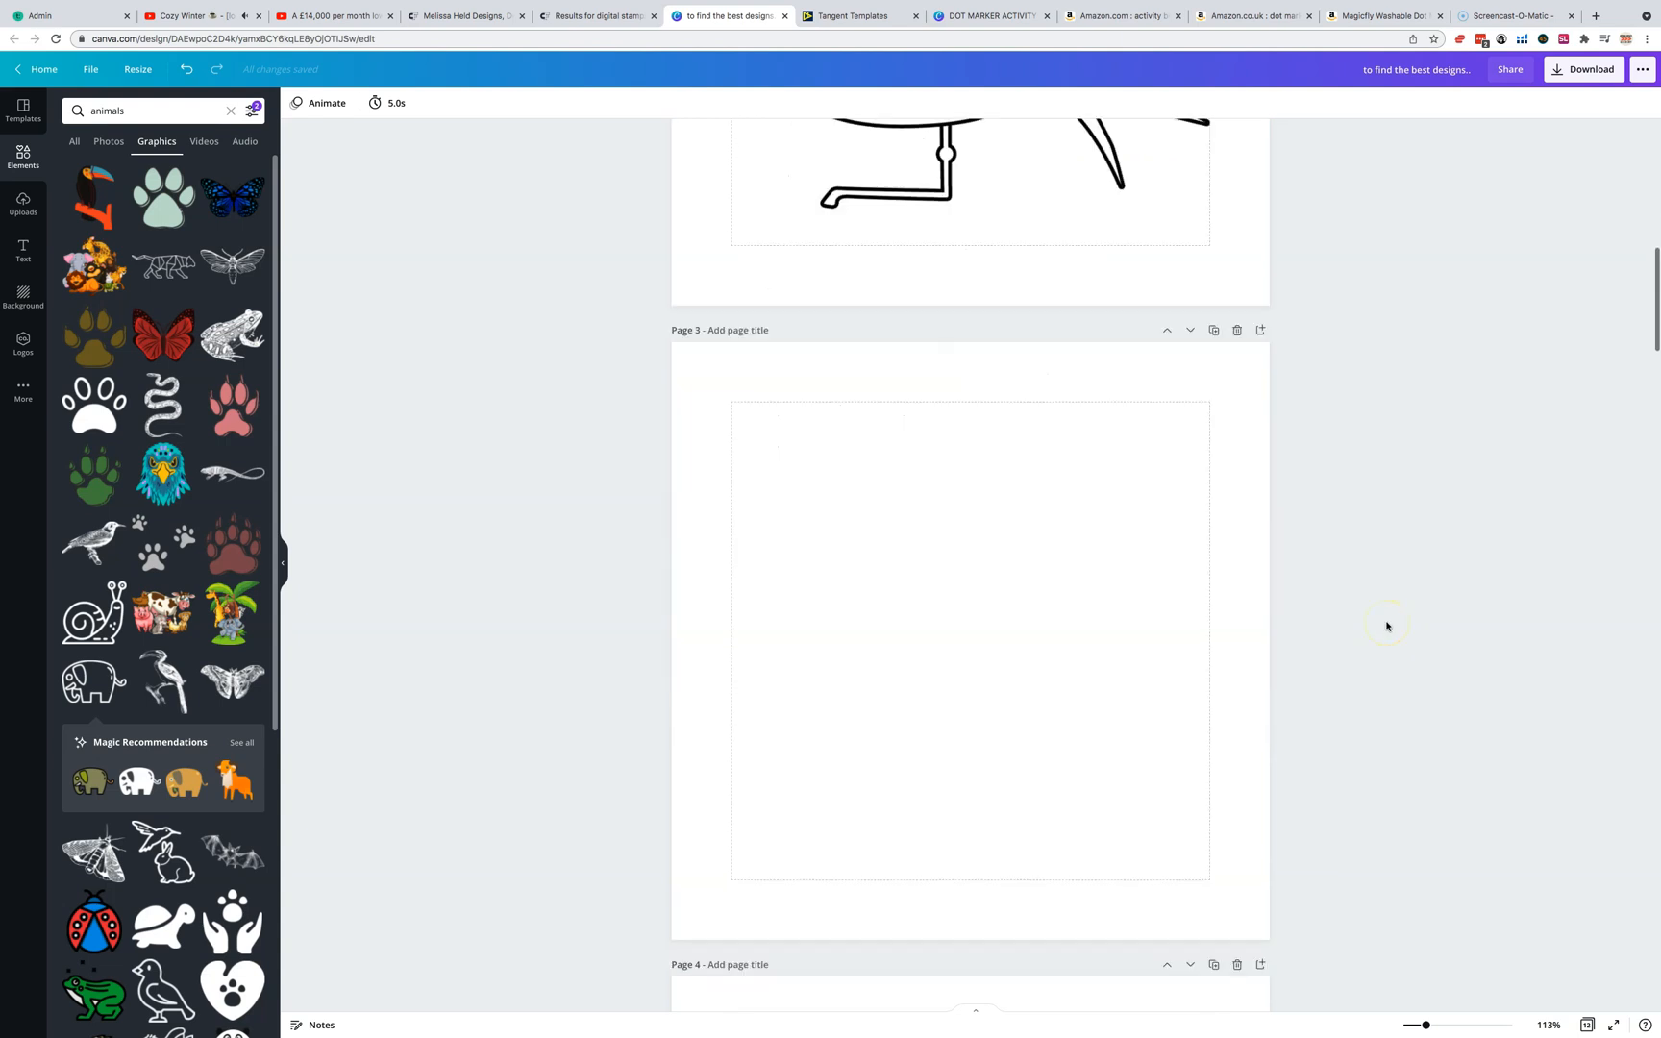
pyautogui.click(1345, 148)
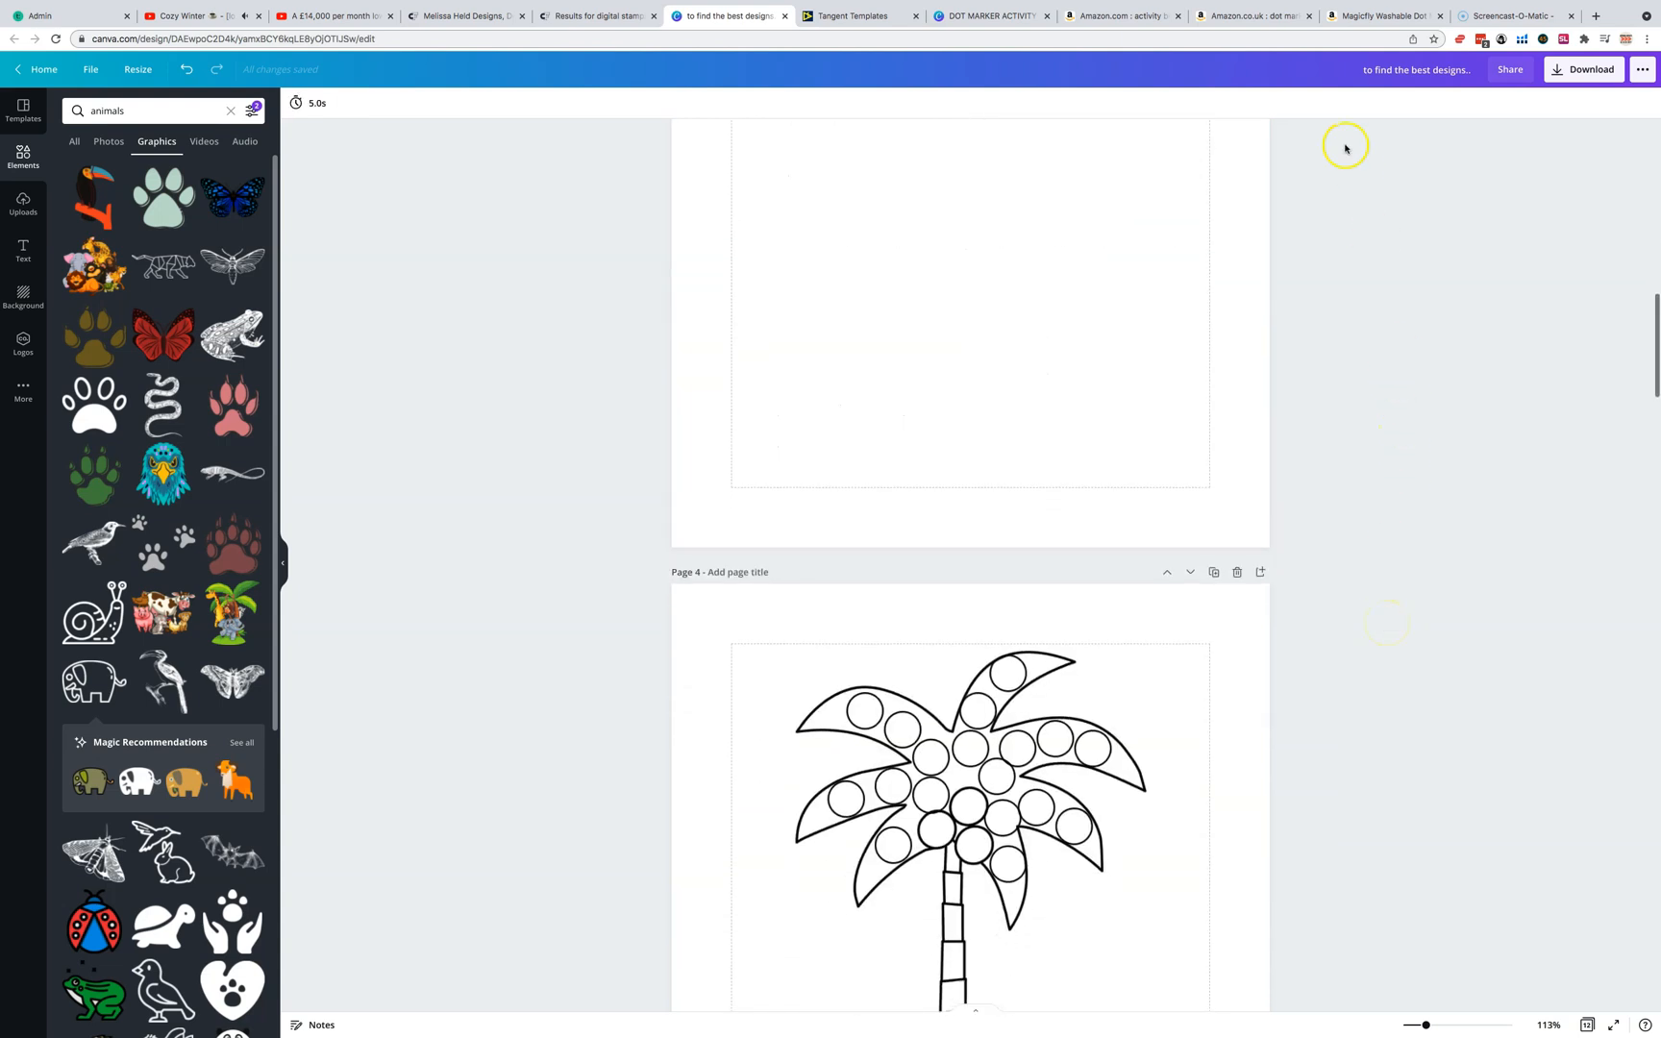
# Switch to the Amazon UK and US search results and examine the product details of the listed dot marker activity books.
pyautogui.click(1249, 16)
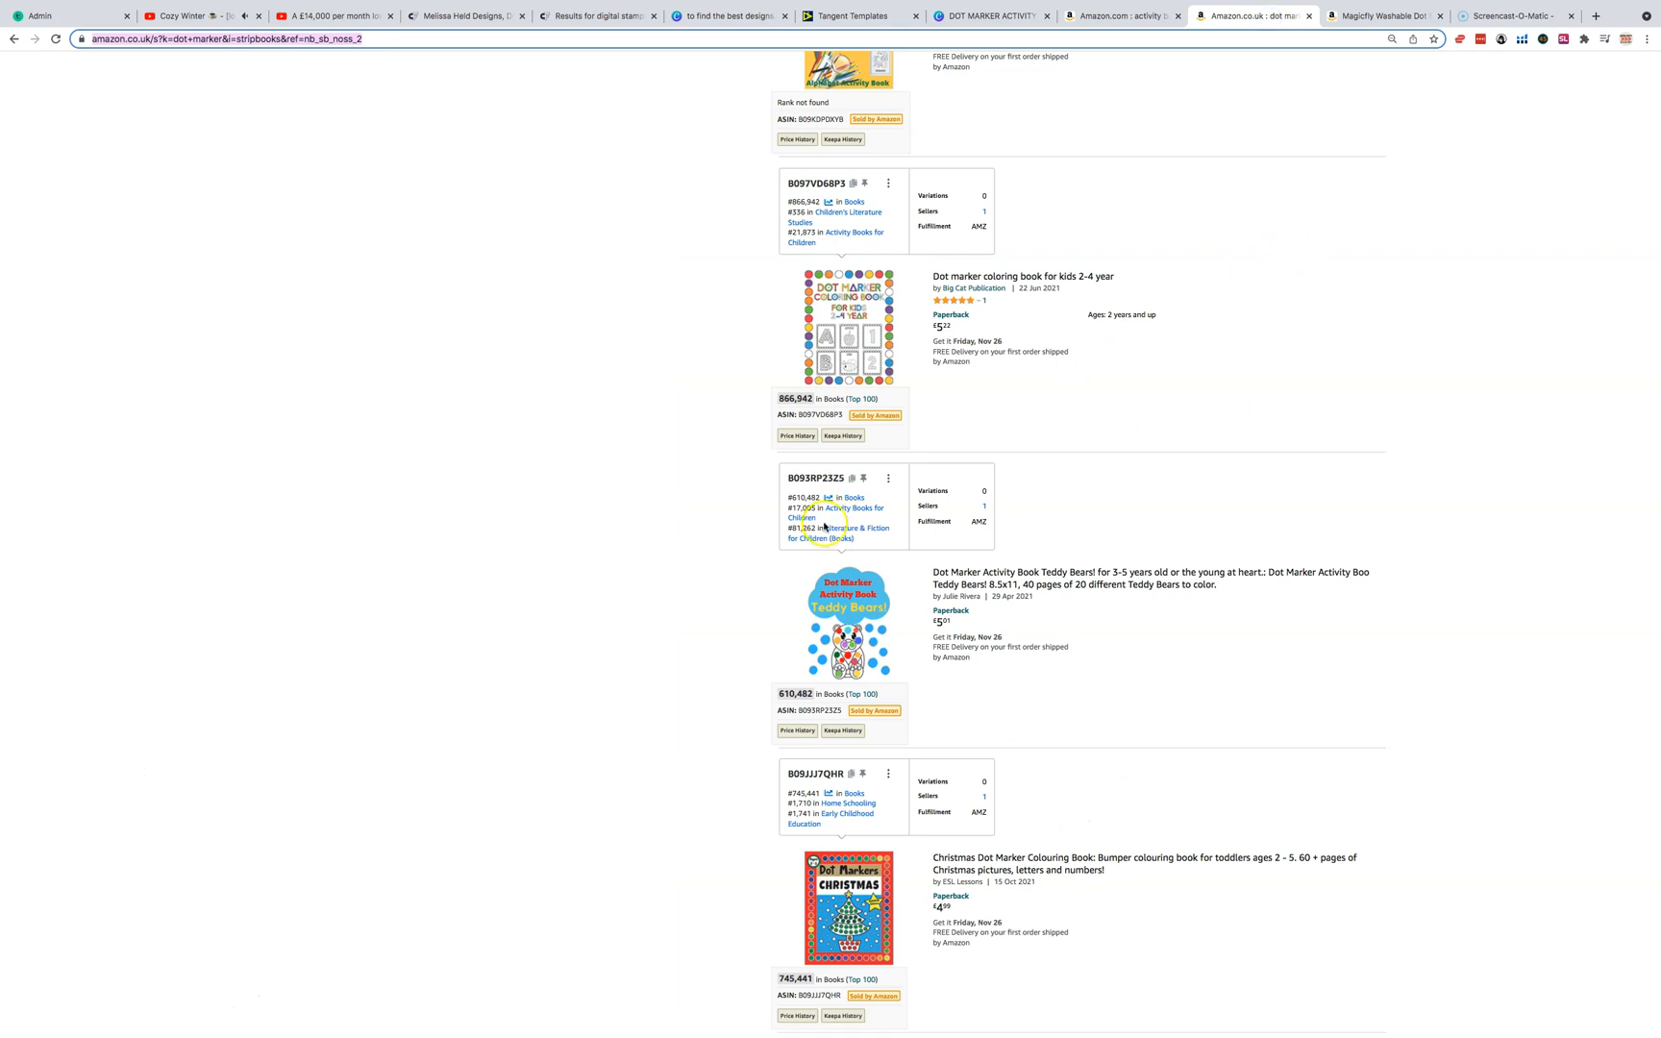
pyautogui.moveTo(817, 327)
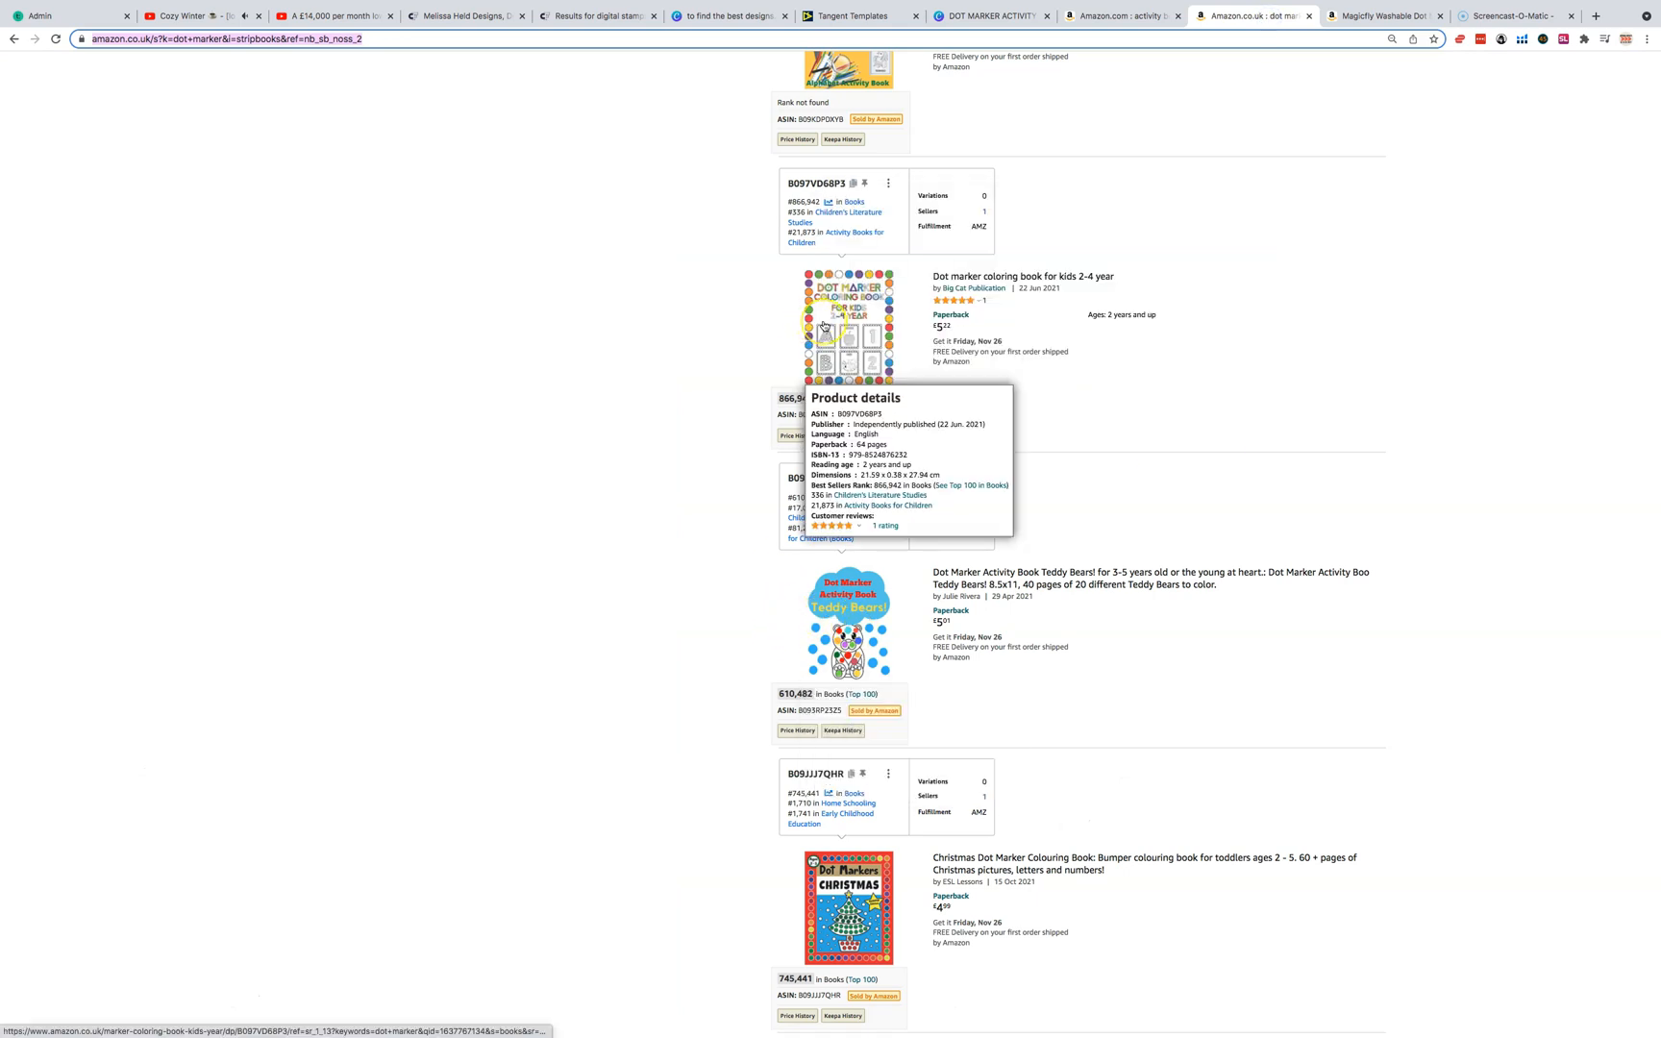
pyautogui.hotkey('ctrl', 'shift', 'Tab')
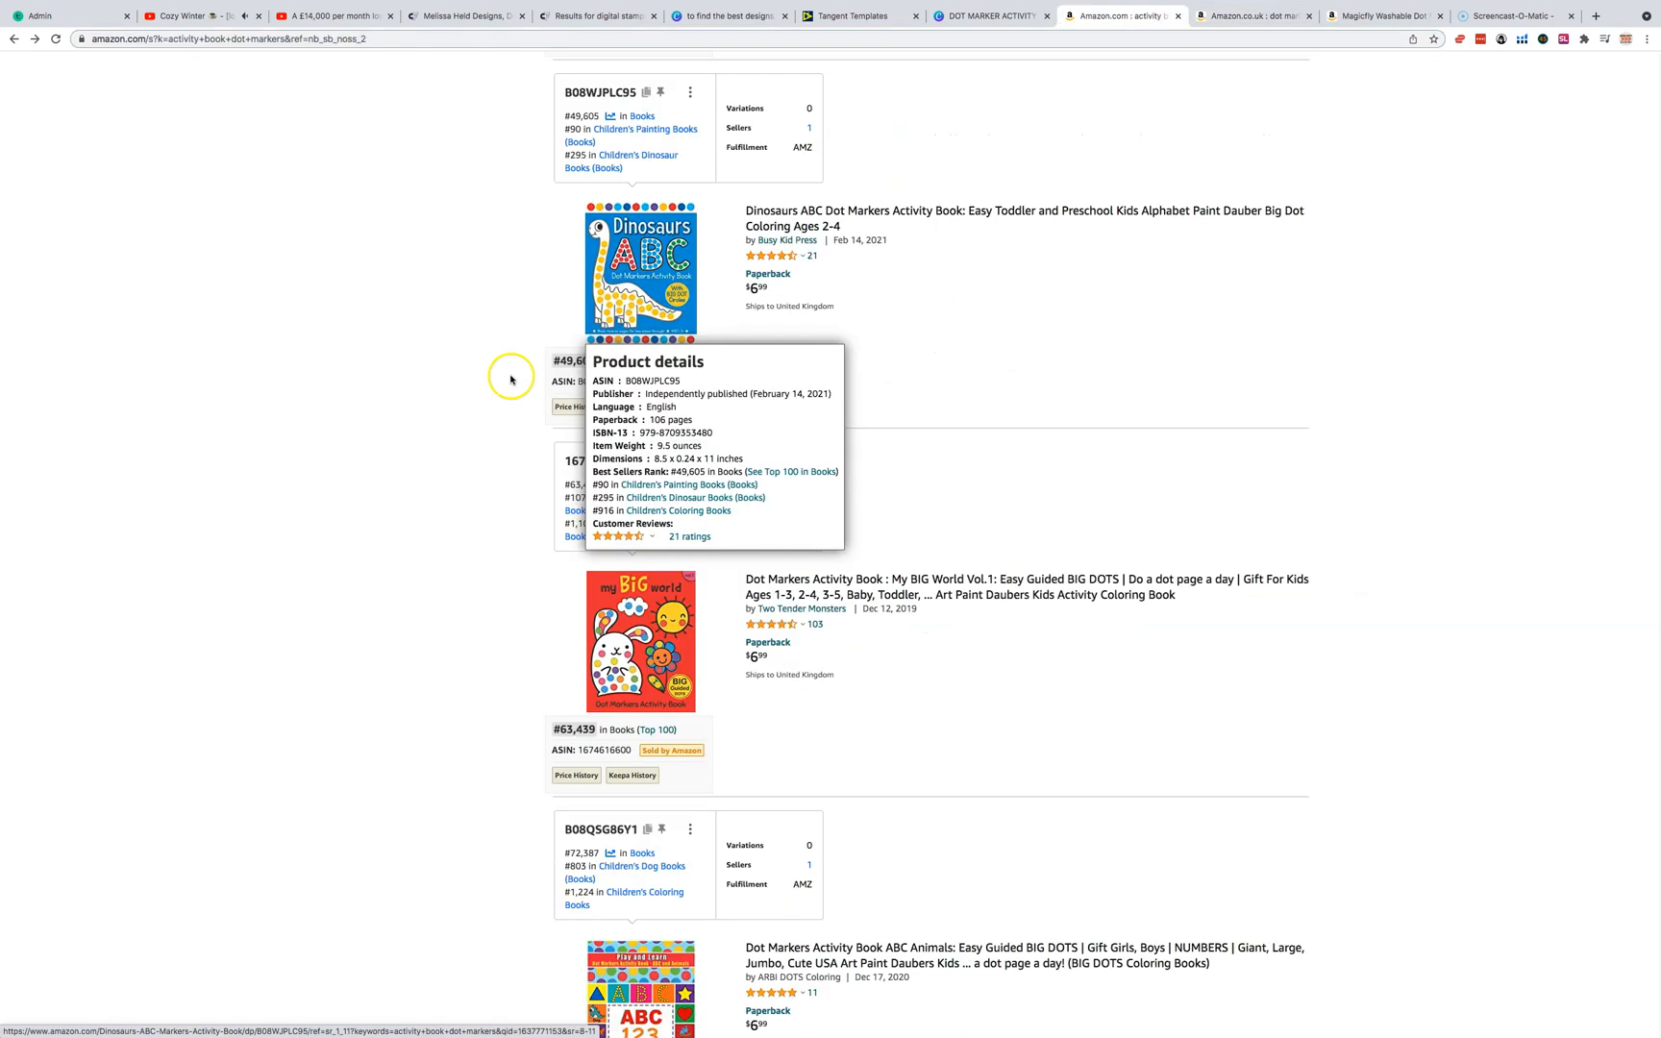
pyautogui.moveTo(661, 656)
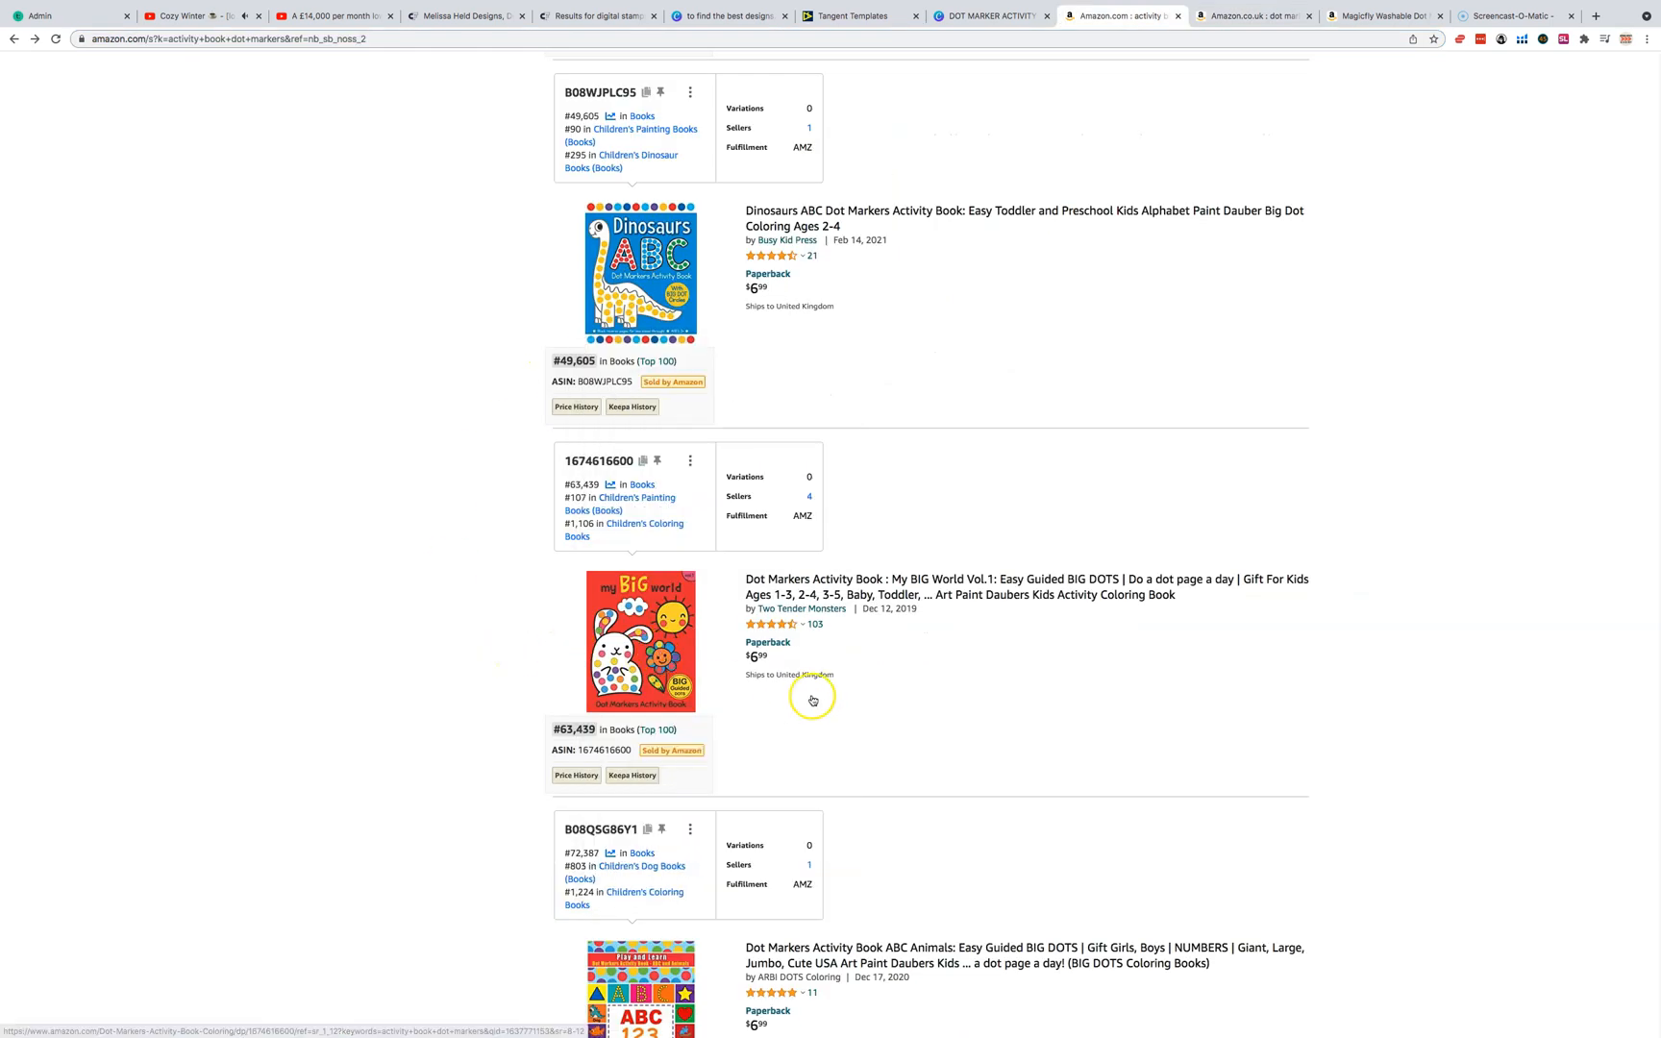
pyautogui.scroll(-3, 971, 663)
pyautogui.moveTo(640, 846)
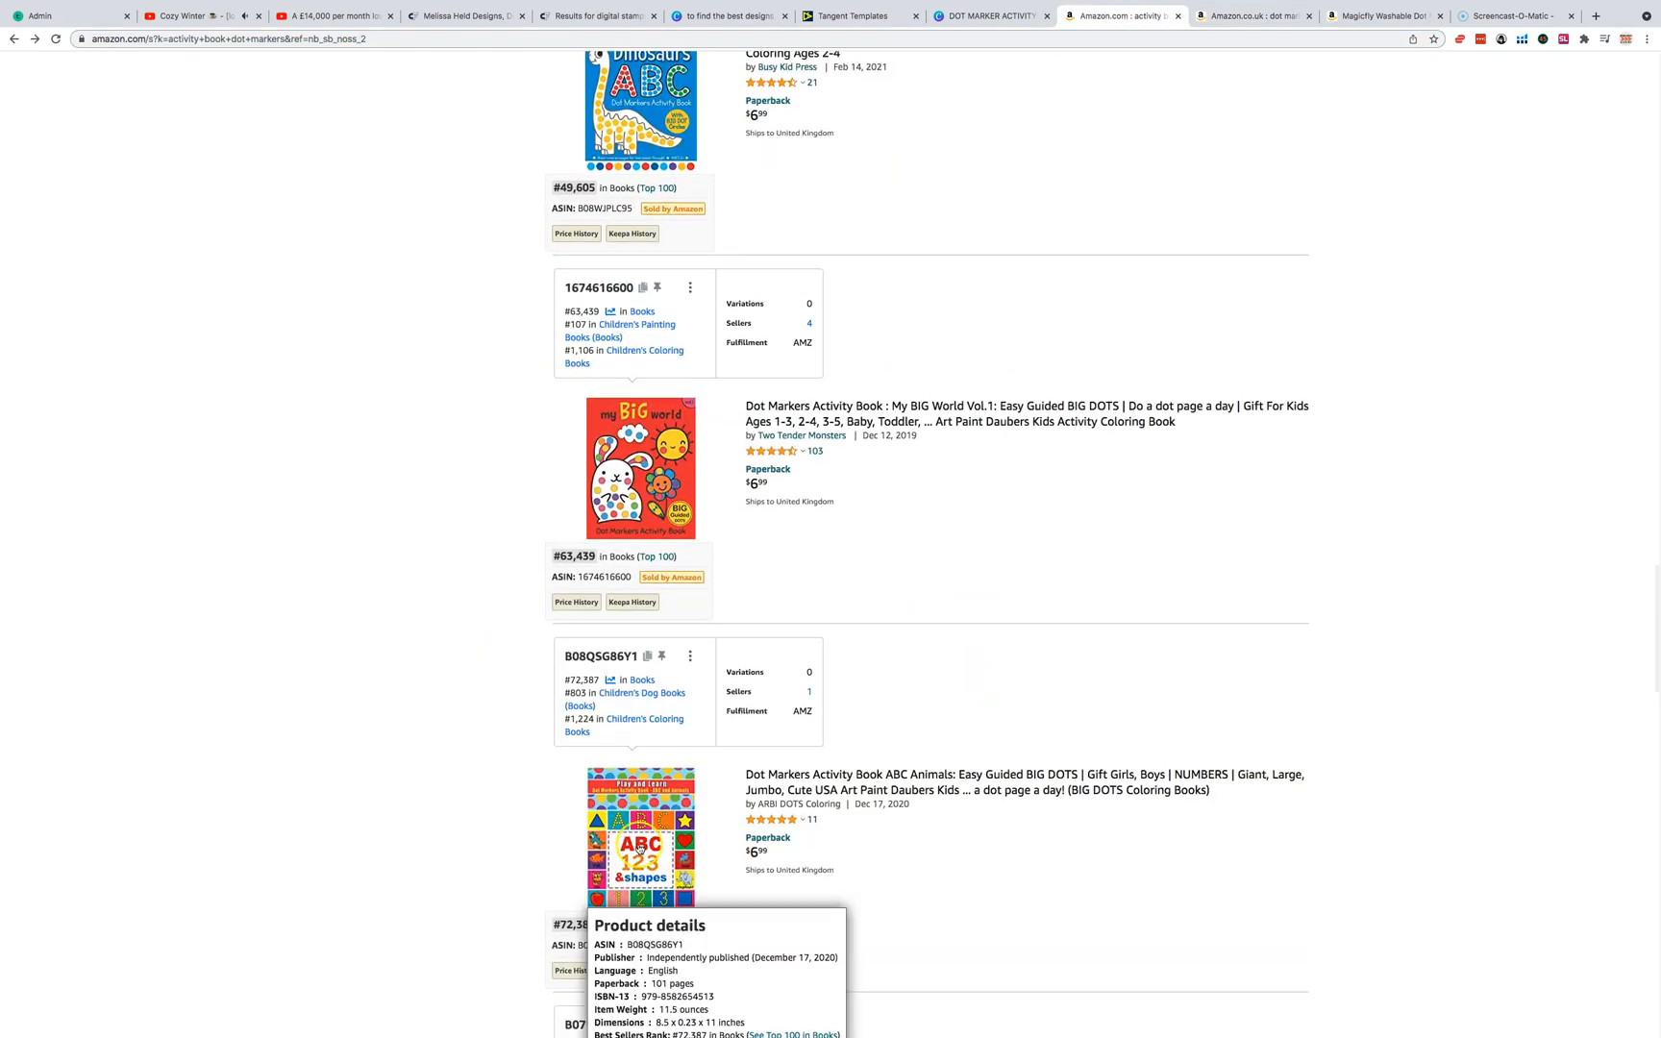
pyautogui.scroll(-1, 640, 846)
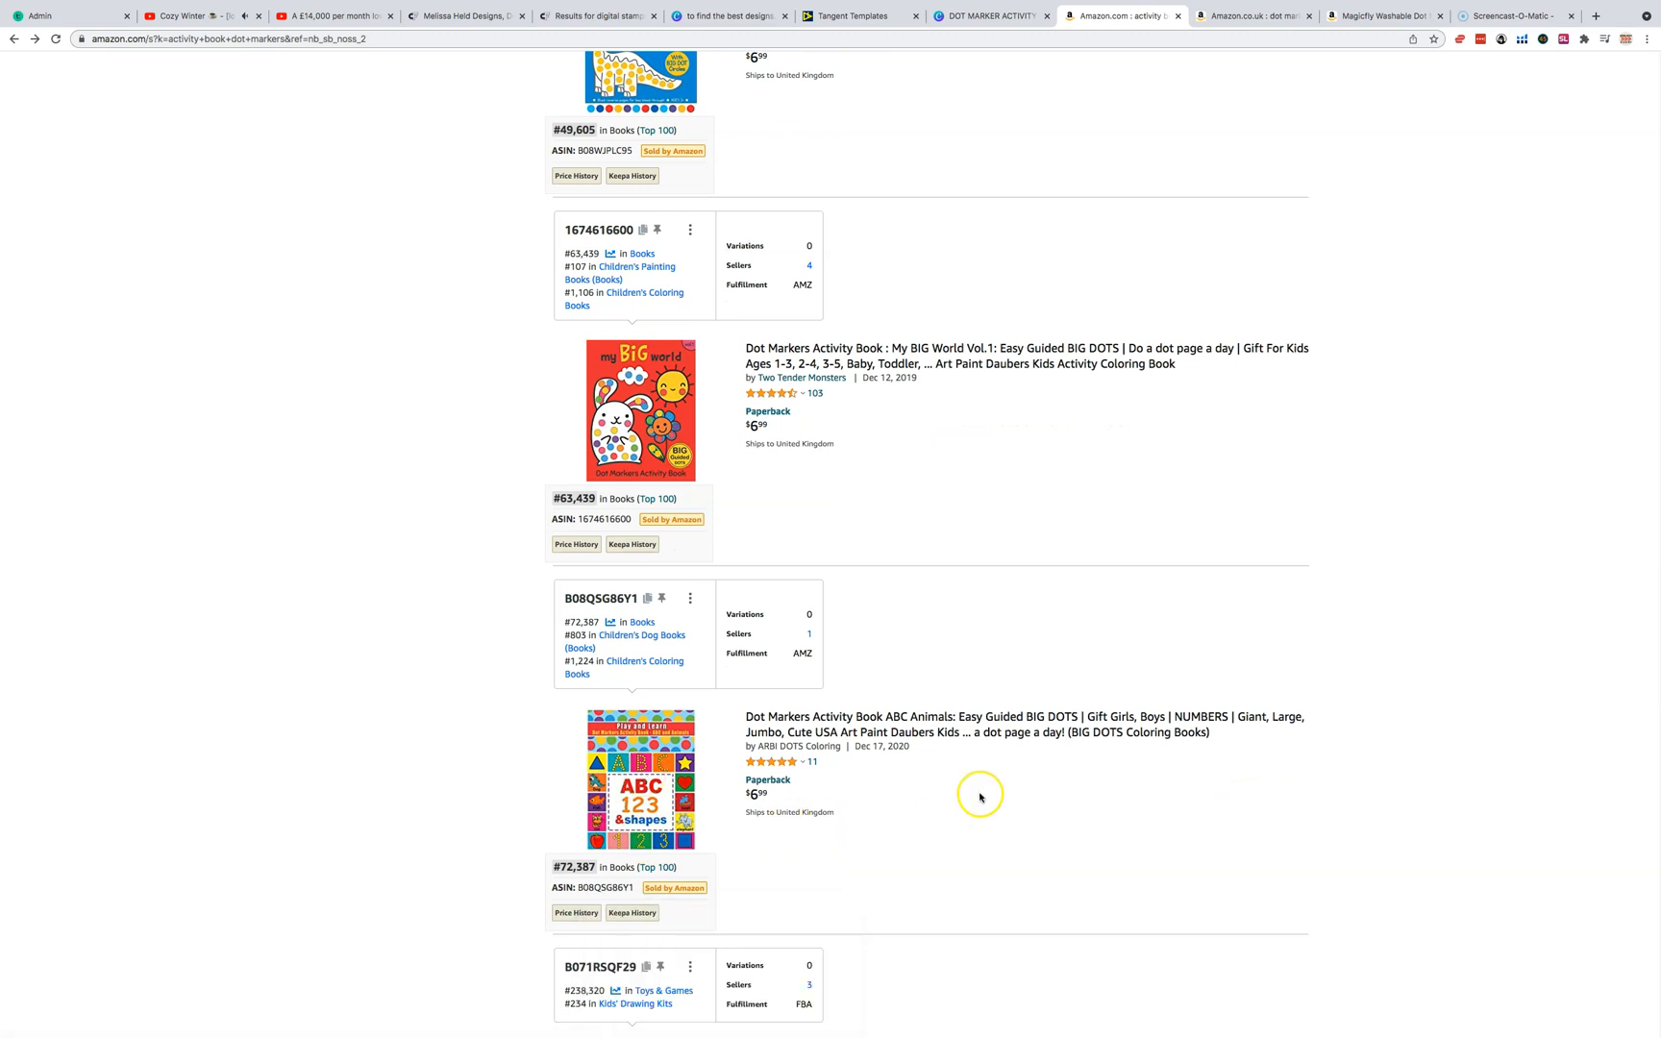
# Return to the Canva design and look over the opening pages, from the title page to the palm tree on page 4.
pyautogui.press('super+6')
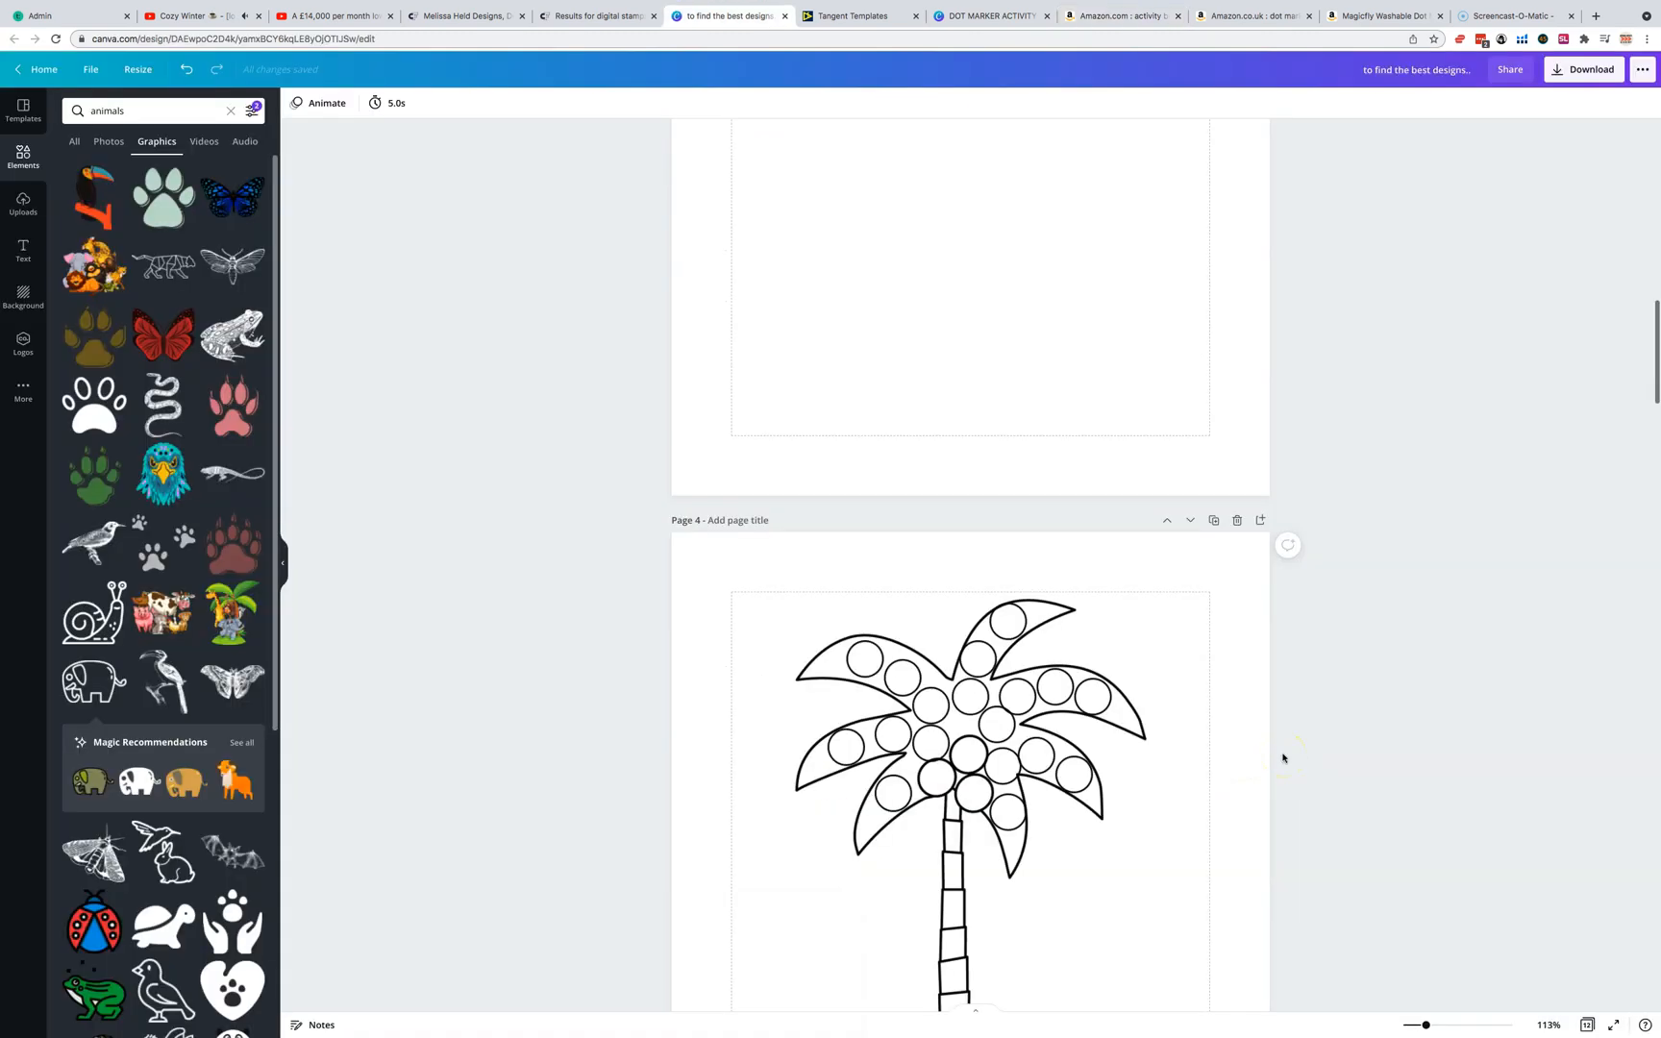
pyautogui.scroll(20, 1286, 740)
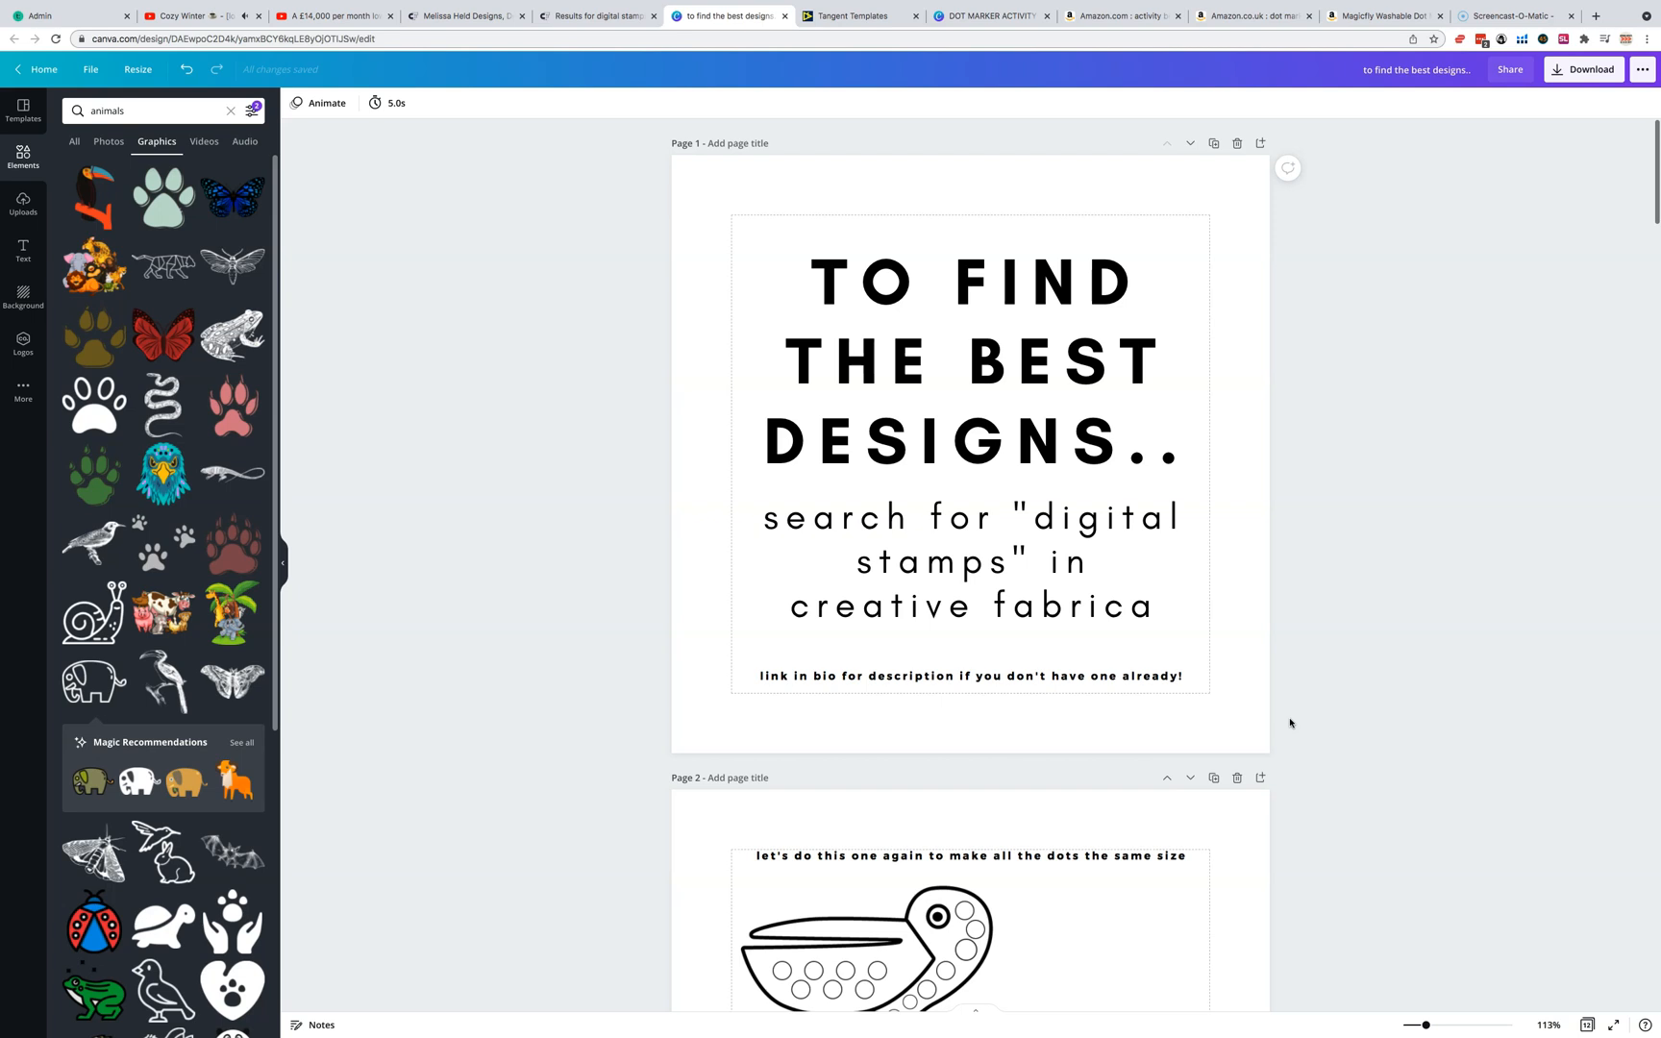
pyautogui.scroll(-1, 1290, 722)
pyautogui.scroll(1, 1290, 723)
pyautogui.scroll(-1, 1290, 722)
pyautogui.scroll(1, 1290, 723)
pyautogui.scroll(-3, 1290, 723)
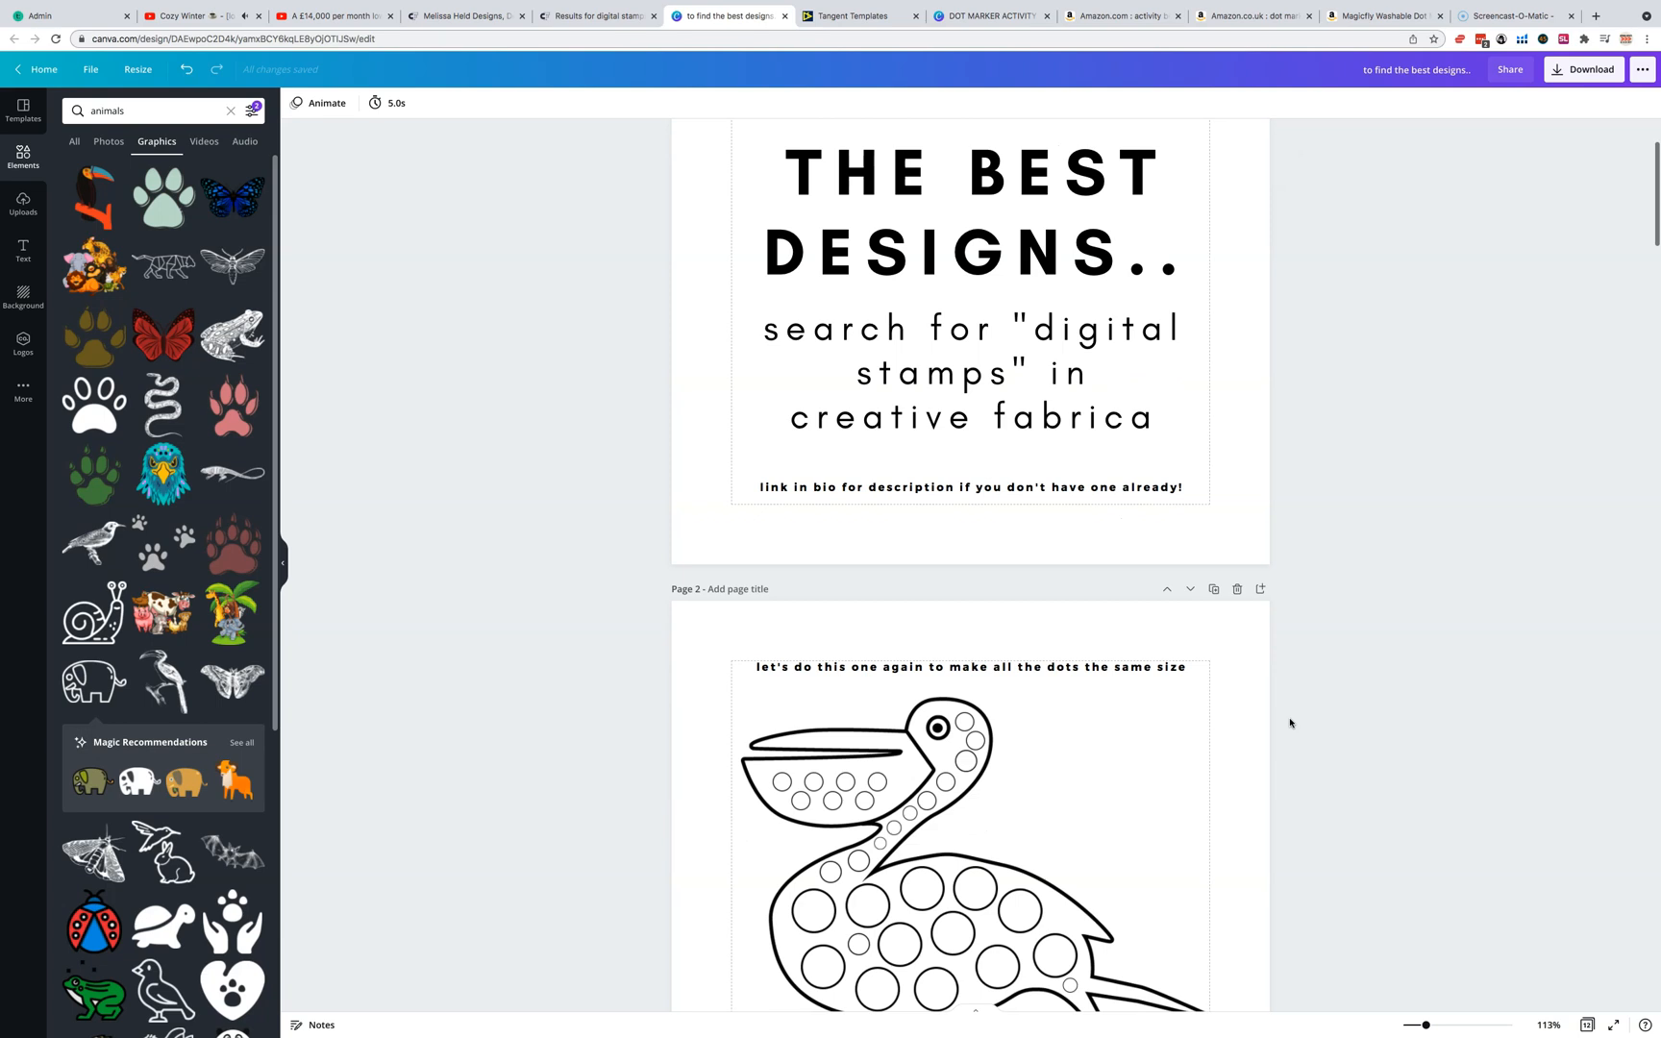
pyautogui.scroll(-13, 1289, 723)
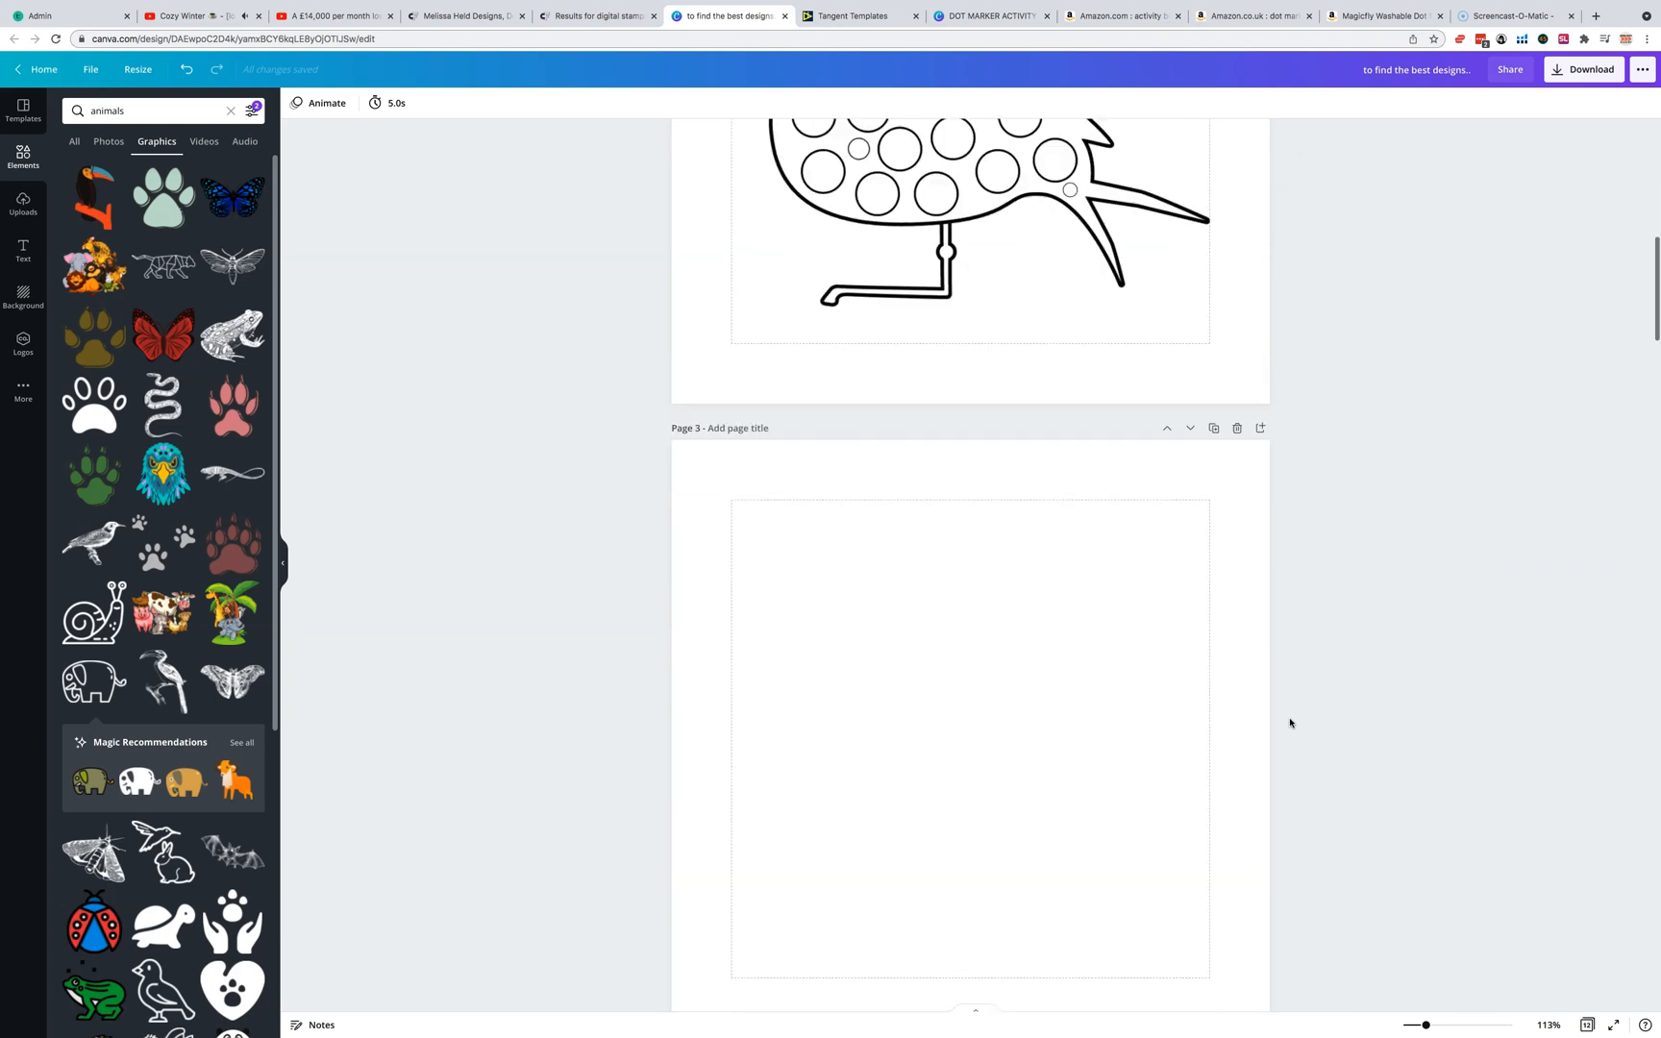
pyautogui.scroll(7, 1364, 658)
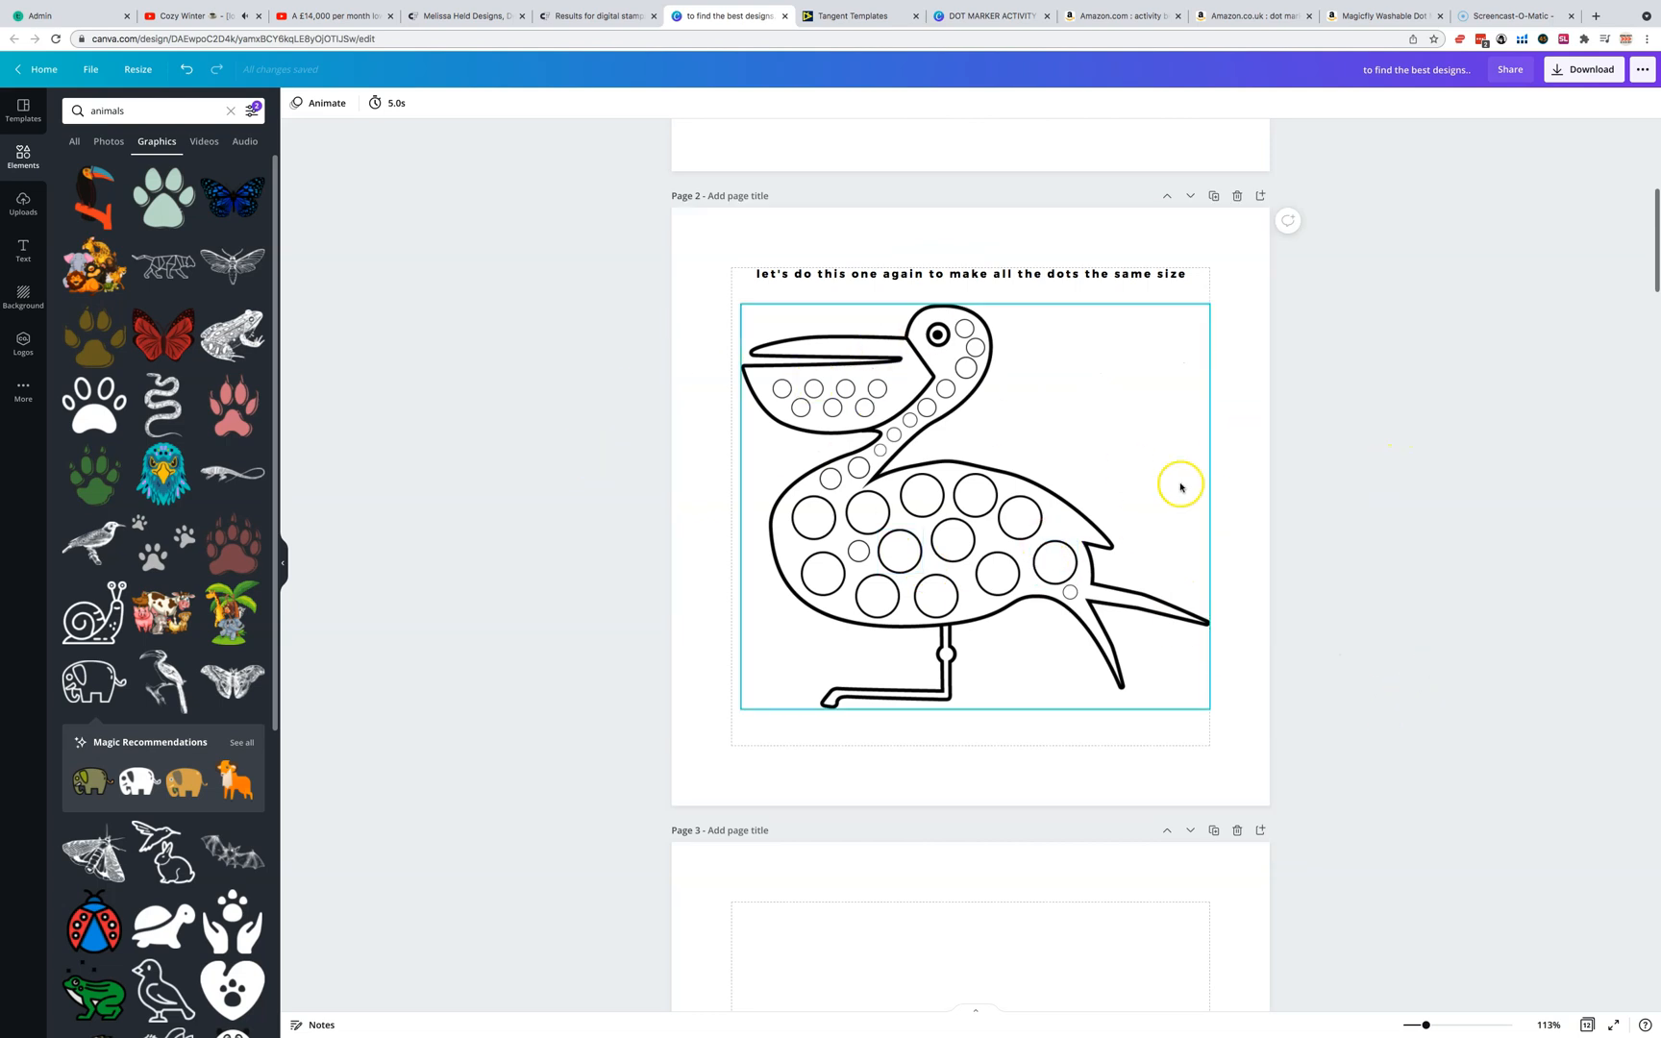
pyautogui.scroll(-15, 1286, 685)
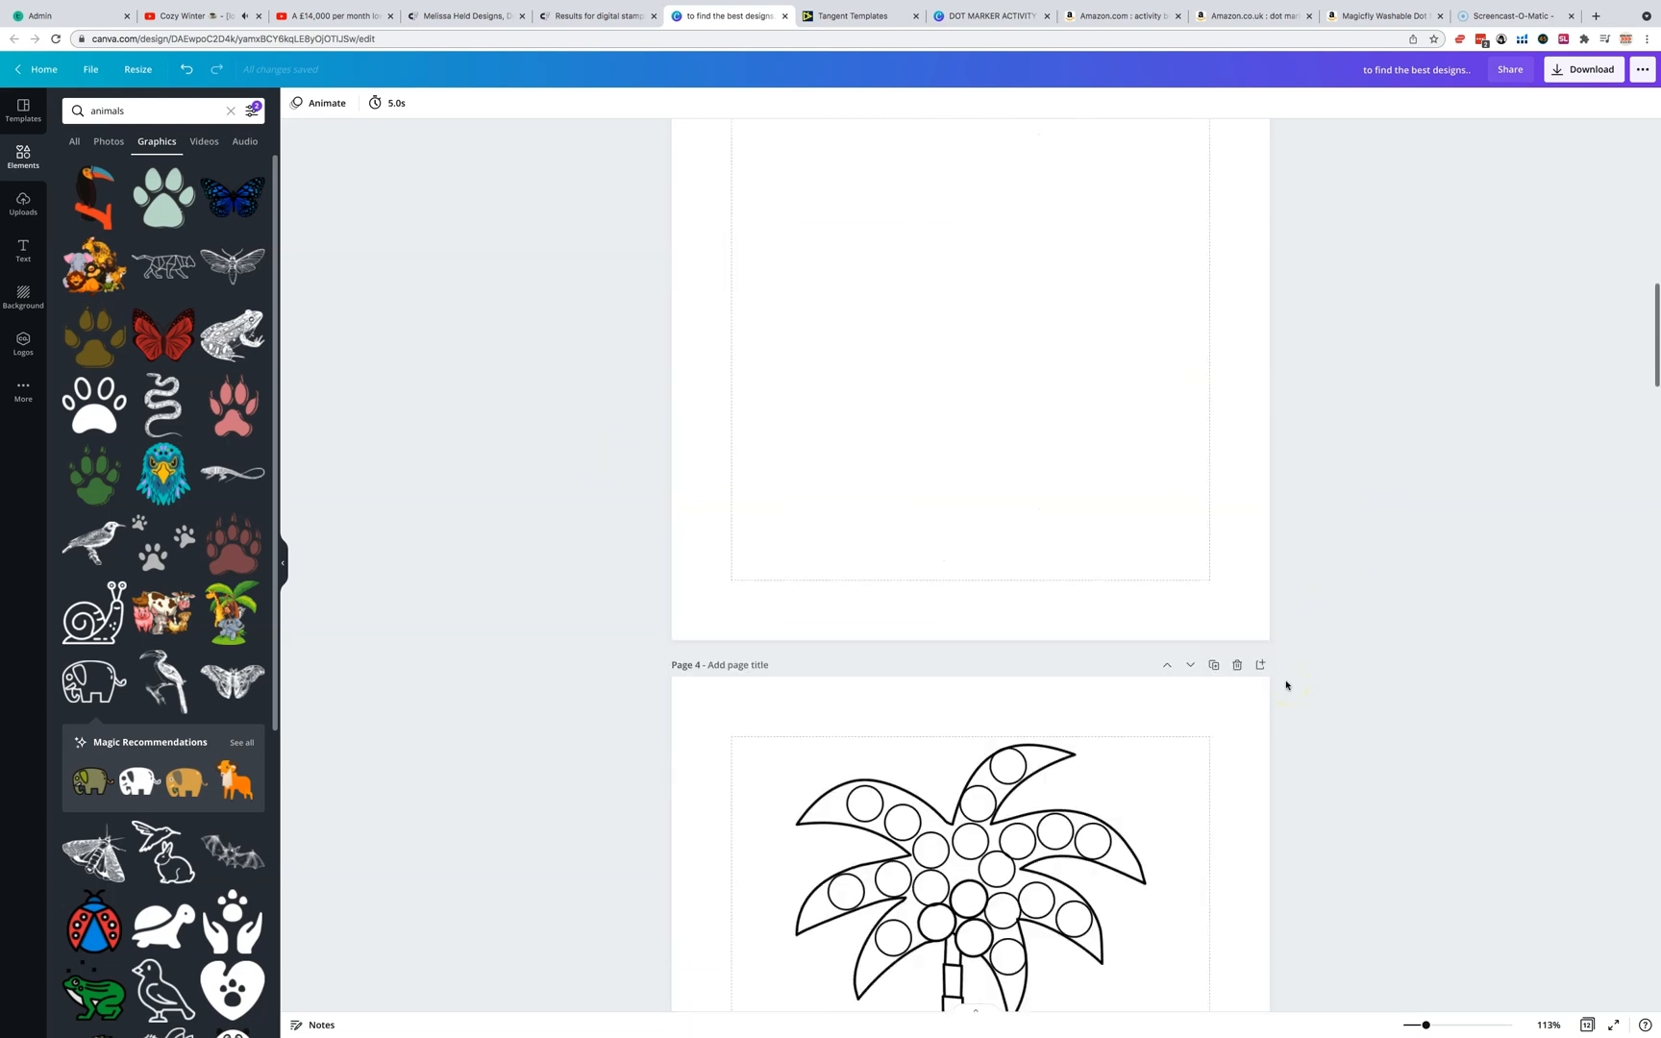
pyautogui.scroll(15, 1286, 684)
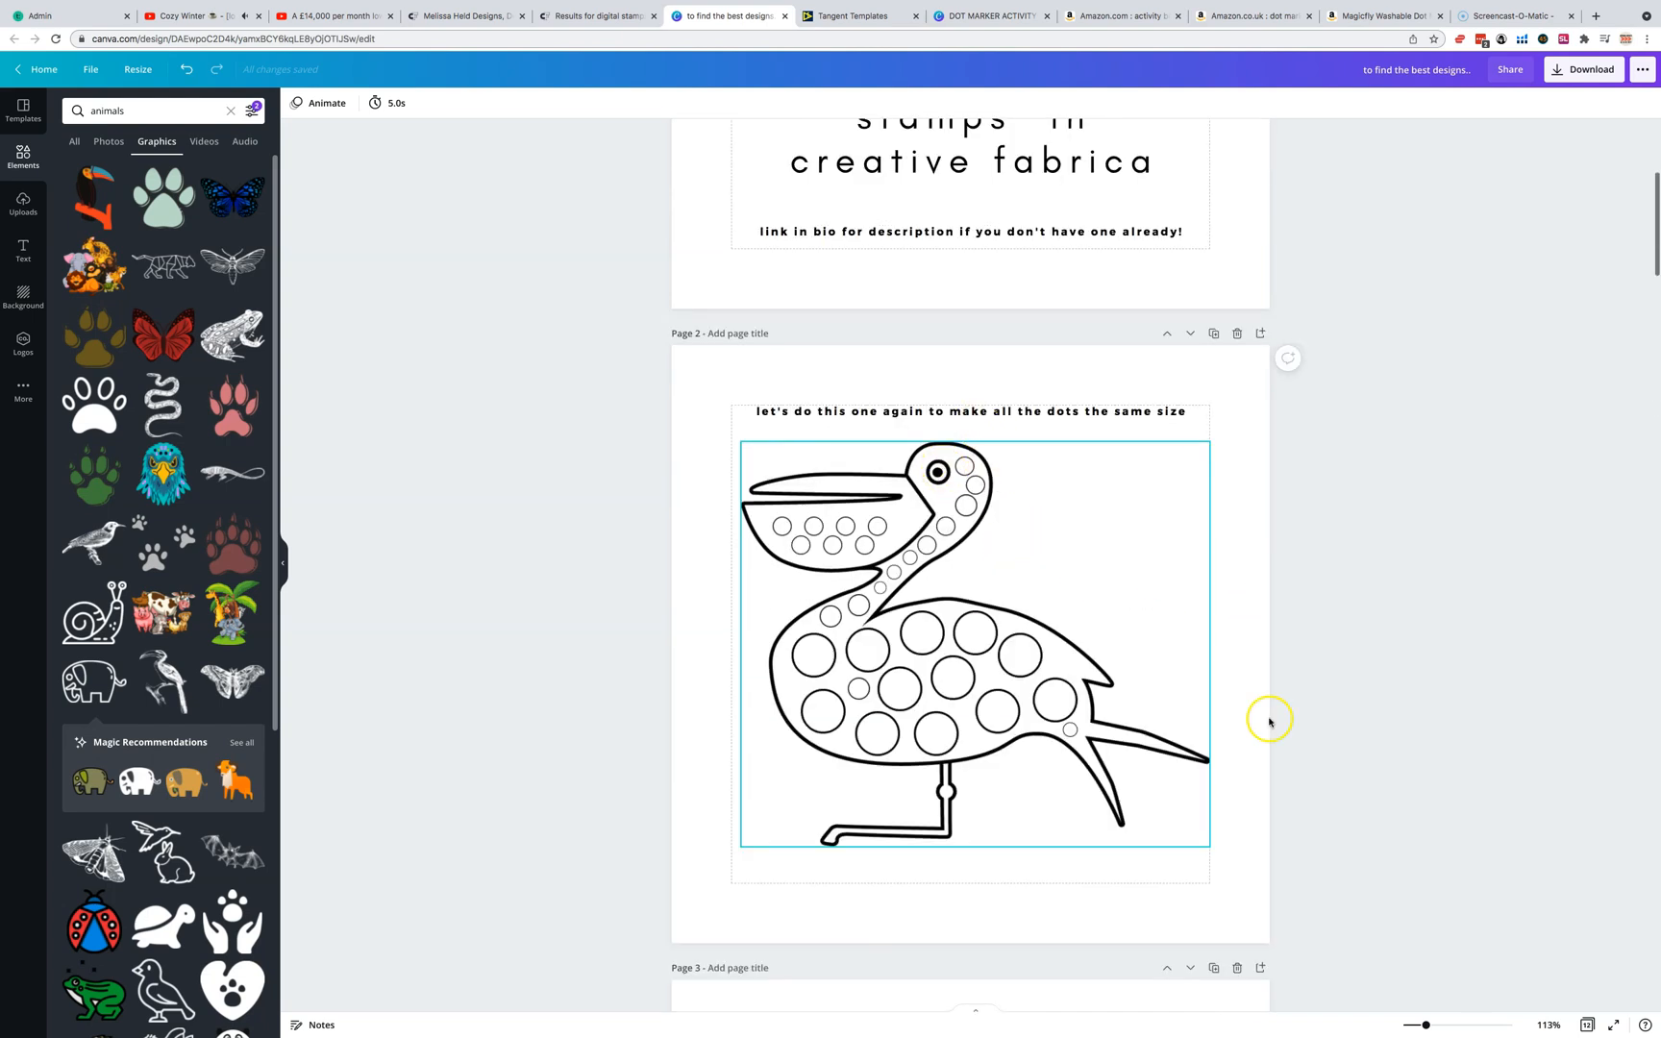
# Delete the pelican on page 2 together with all of its differently sized dots.
pyautogui.moveTo(1239, 854); pyautogui.dragTo(746, 460)
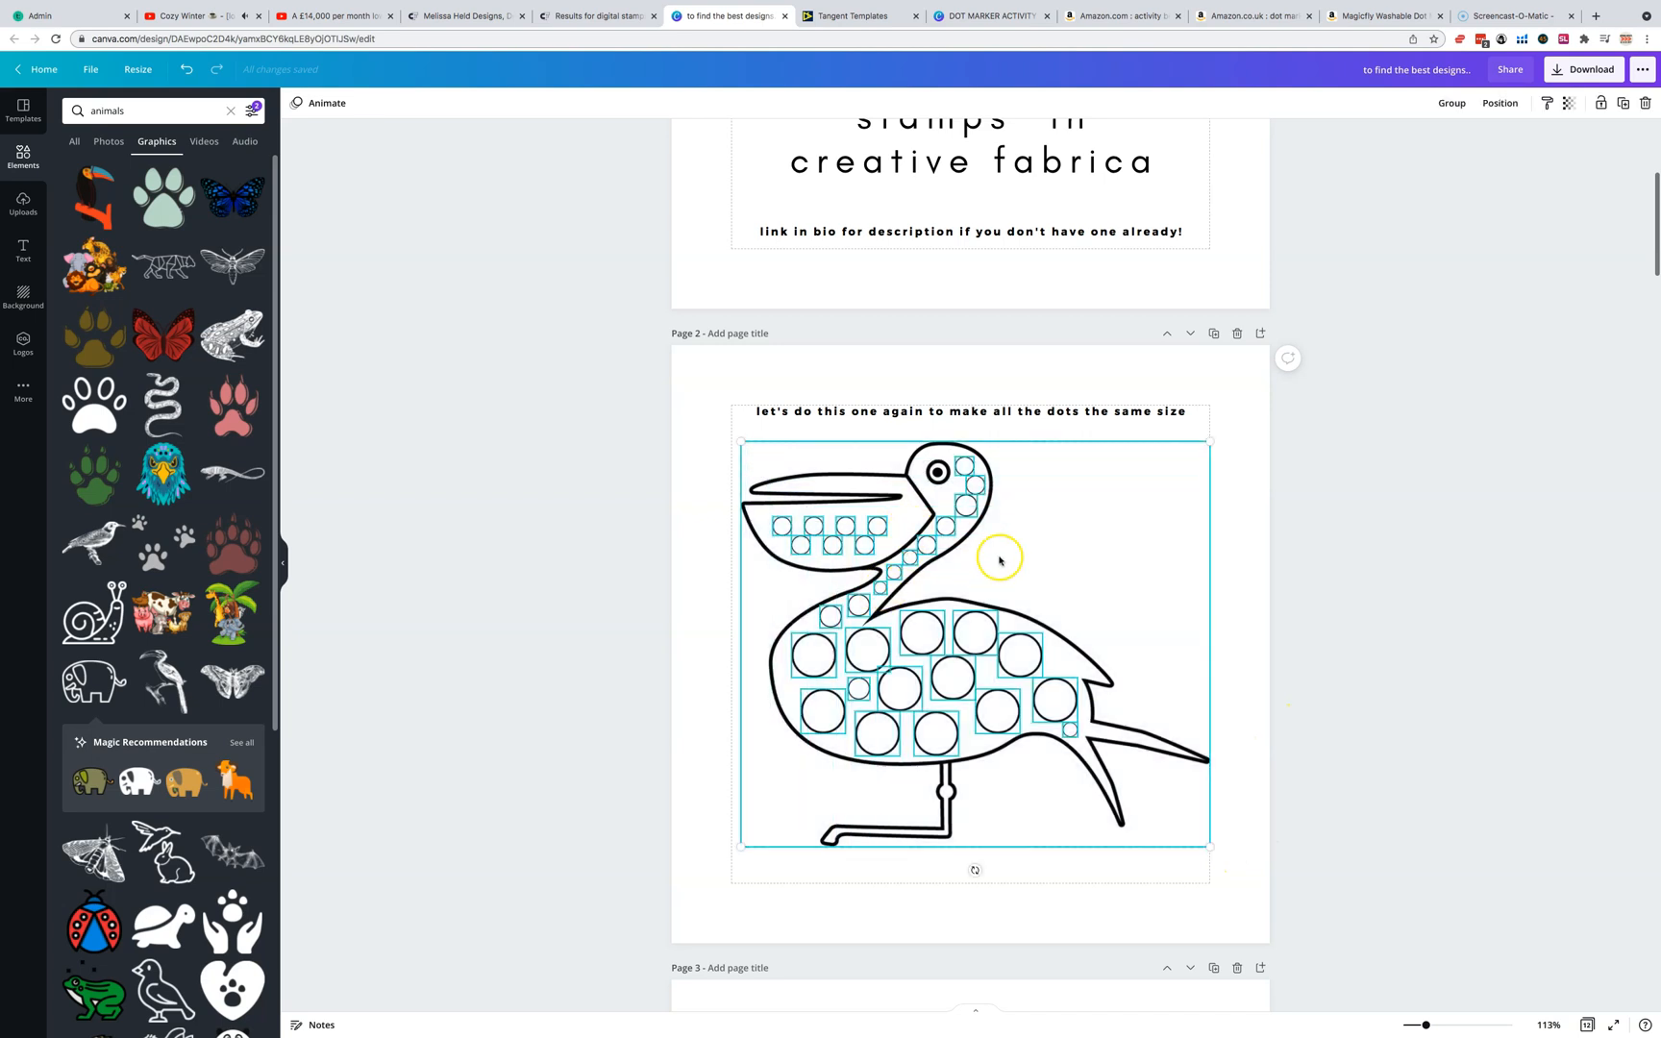
pyautogui.press('Delete')
pyautogui.scroll(-13, 1067, 665)
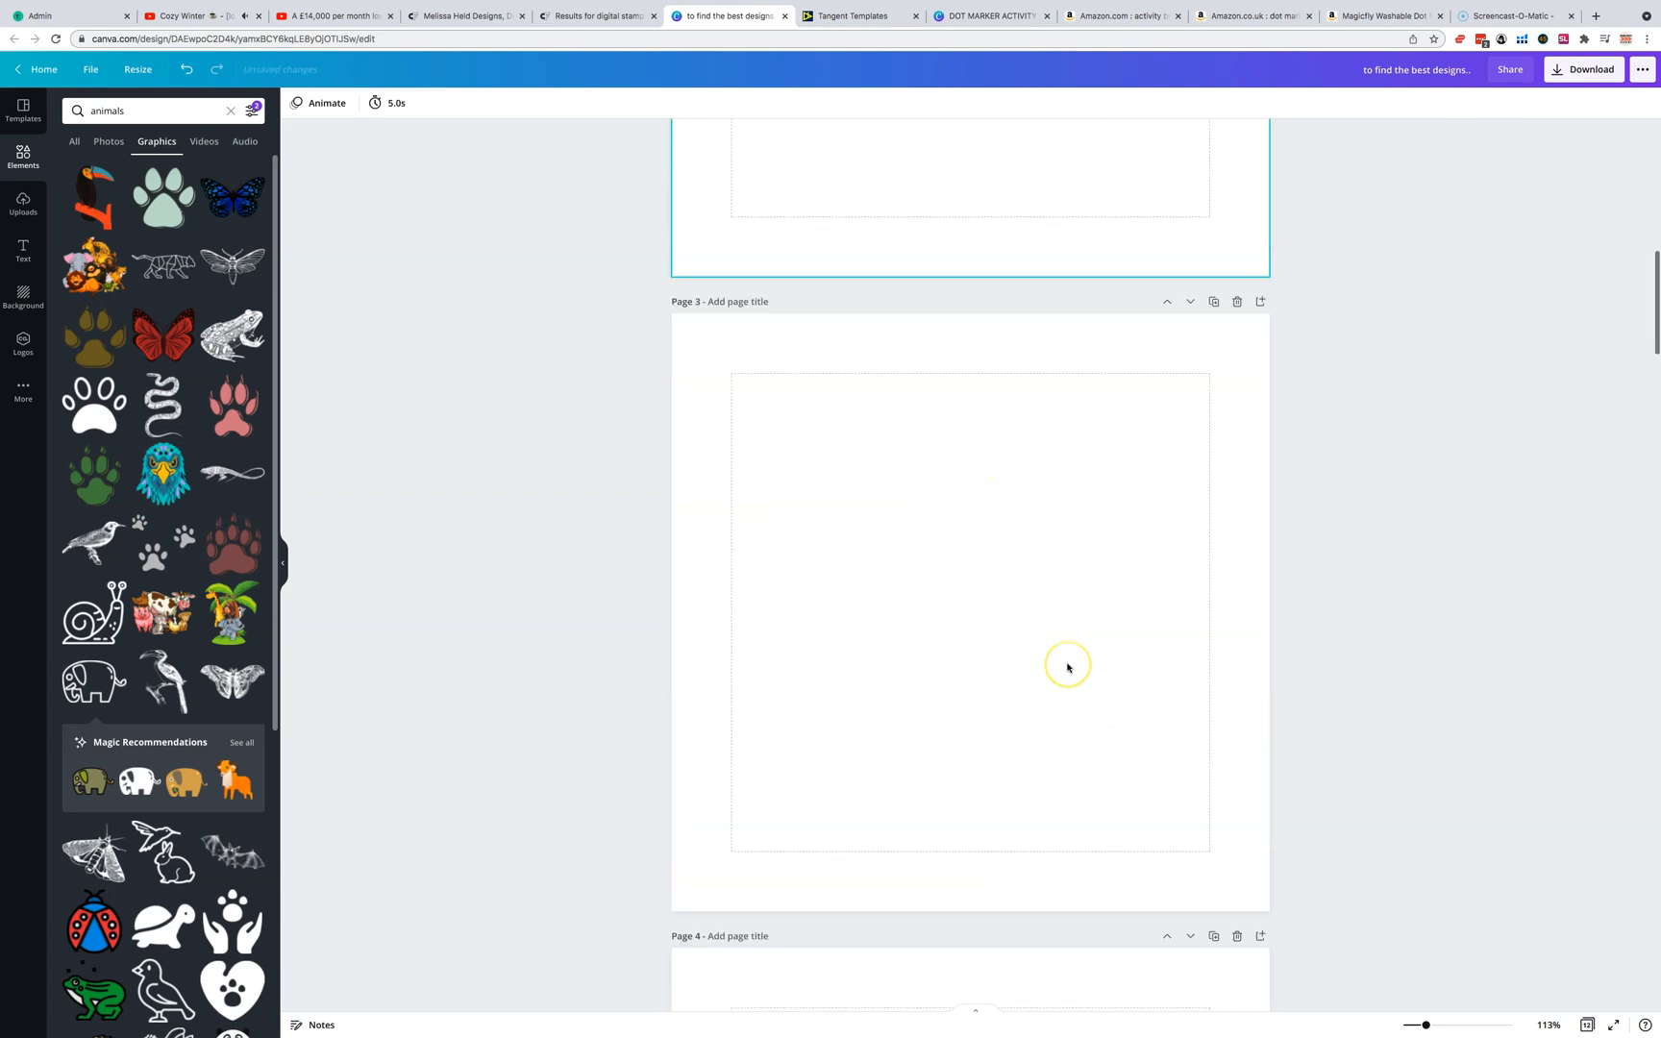
pyautogui.press('Delete')
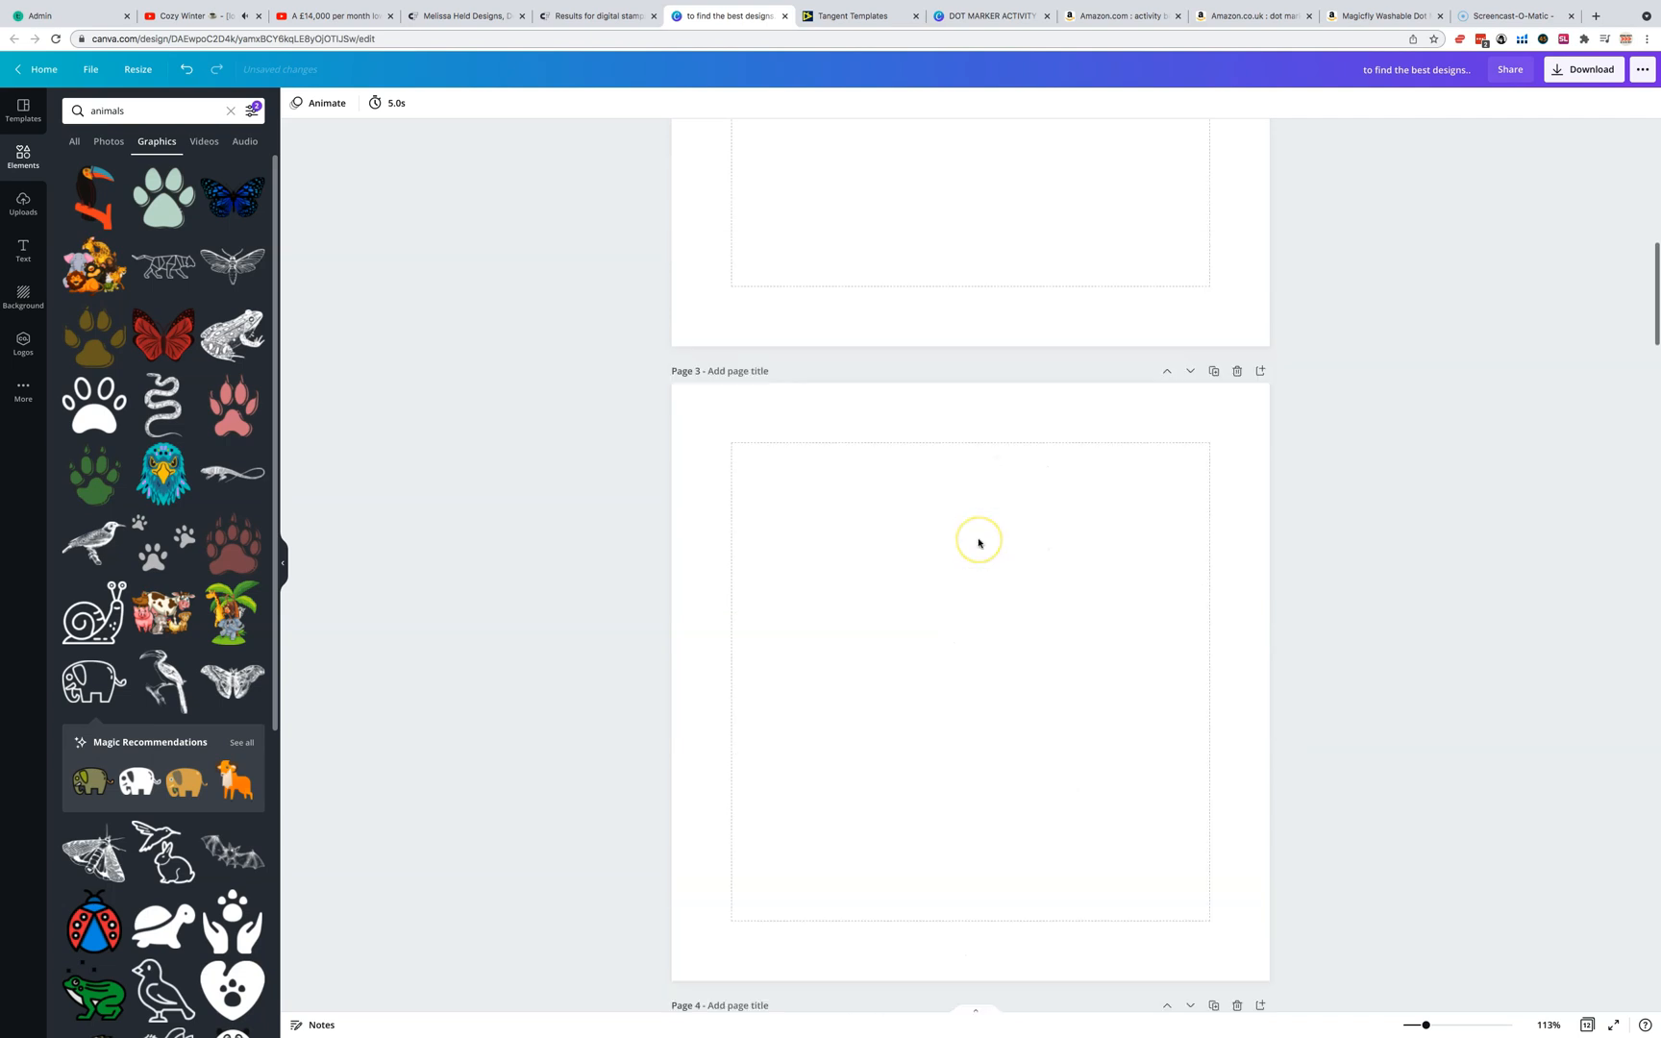
# Place the uploaded pelican outline on page 2 and enlarge it to span the full width between the margins.
pyautogui.scroll(10, 979, 542)
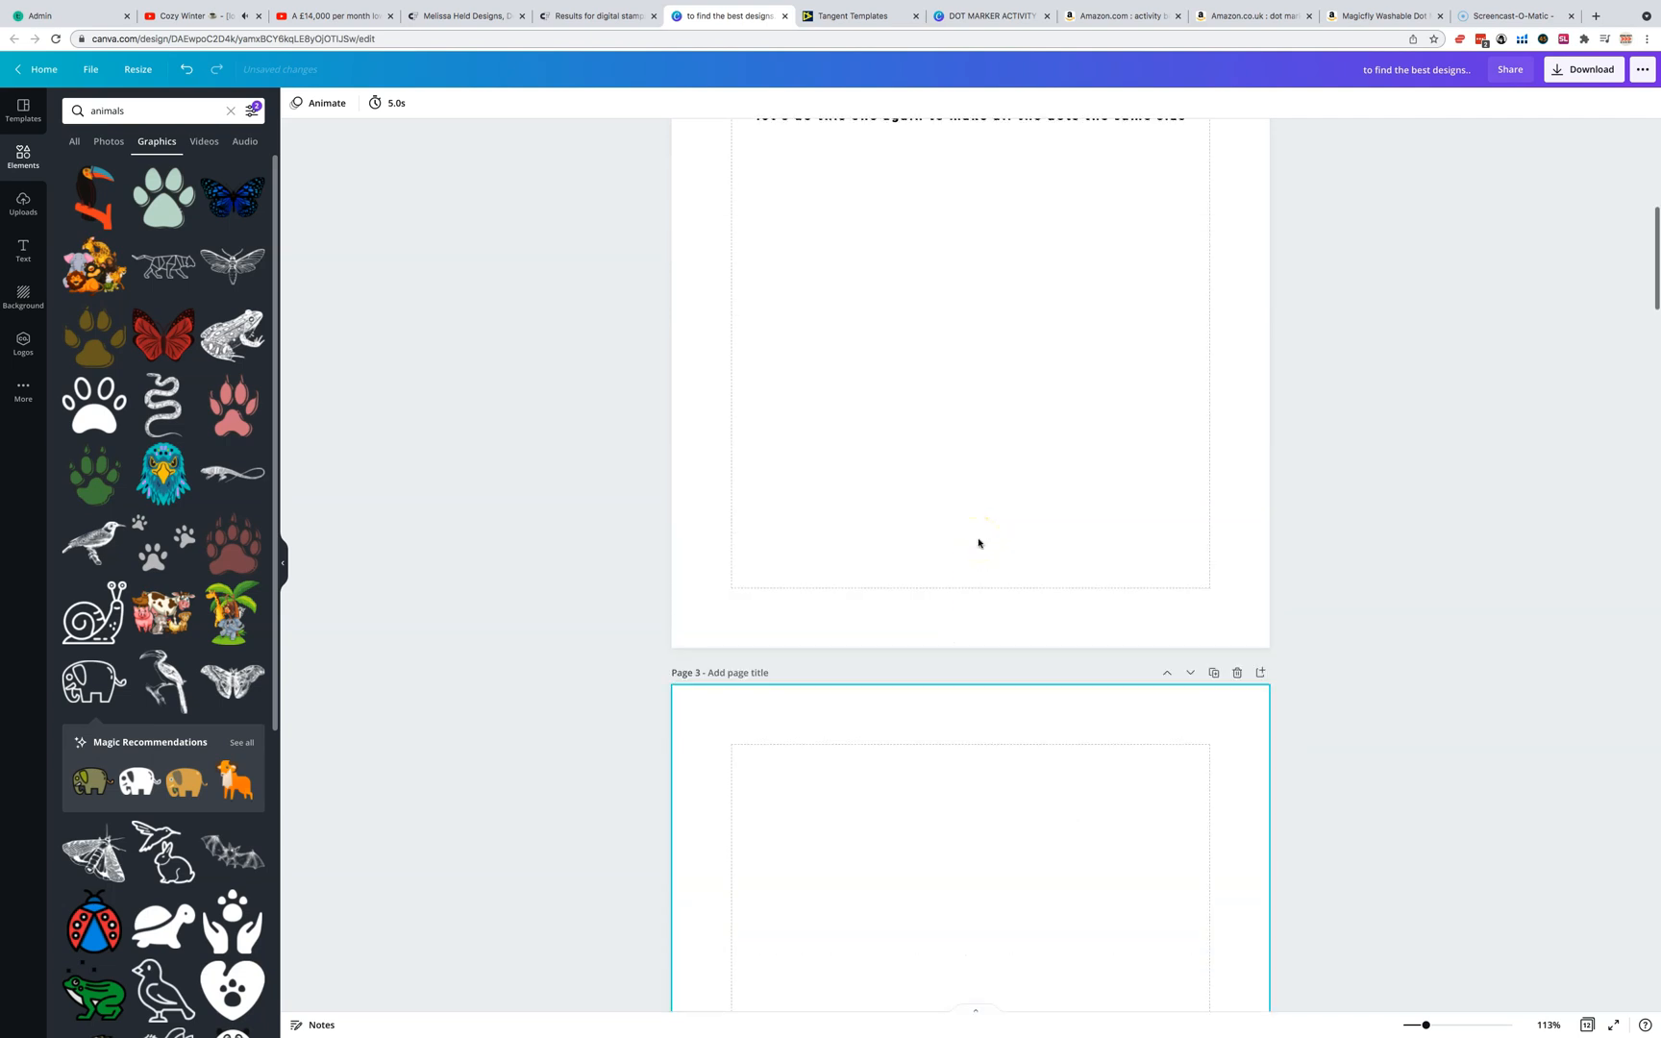
pyautogui.click(21, 208)
pyautogui.scroll(-3, 163, 426)
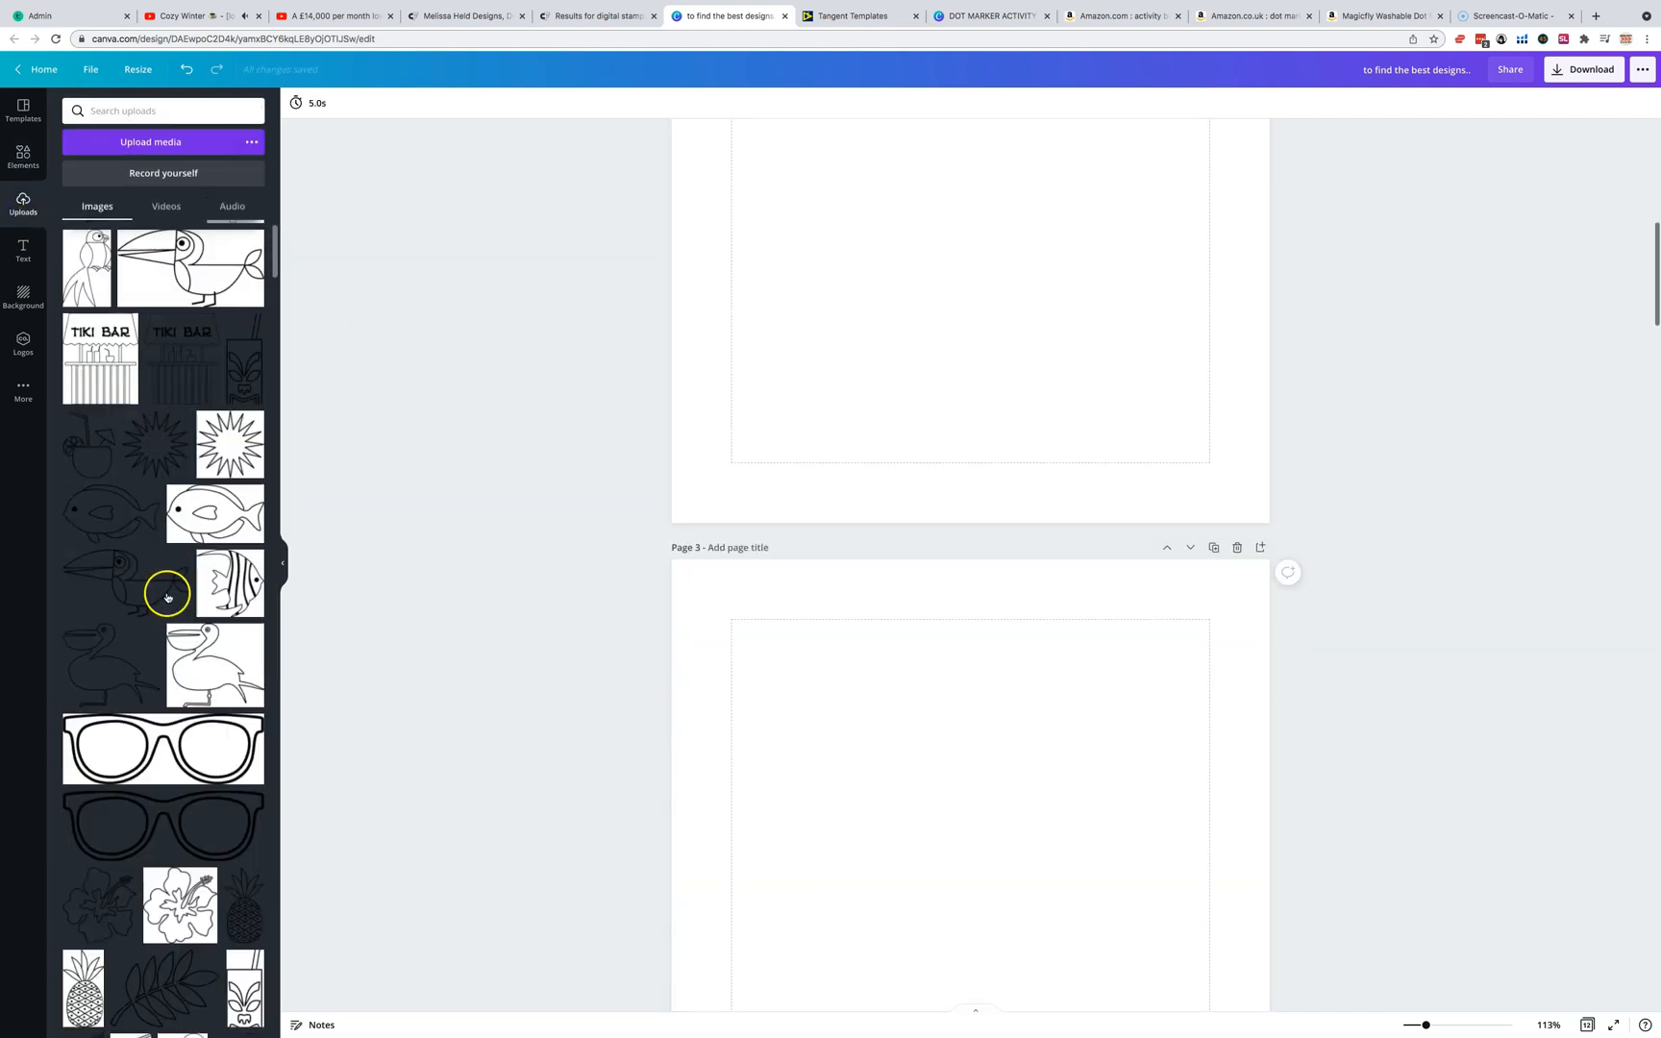
pyautogui.click(185, 549)
pyautogui.scroll(2, 851, 714)
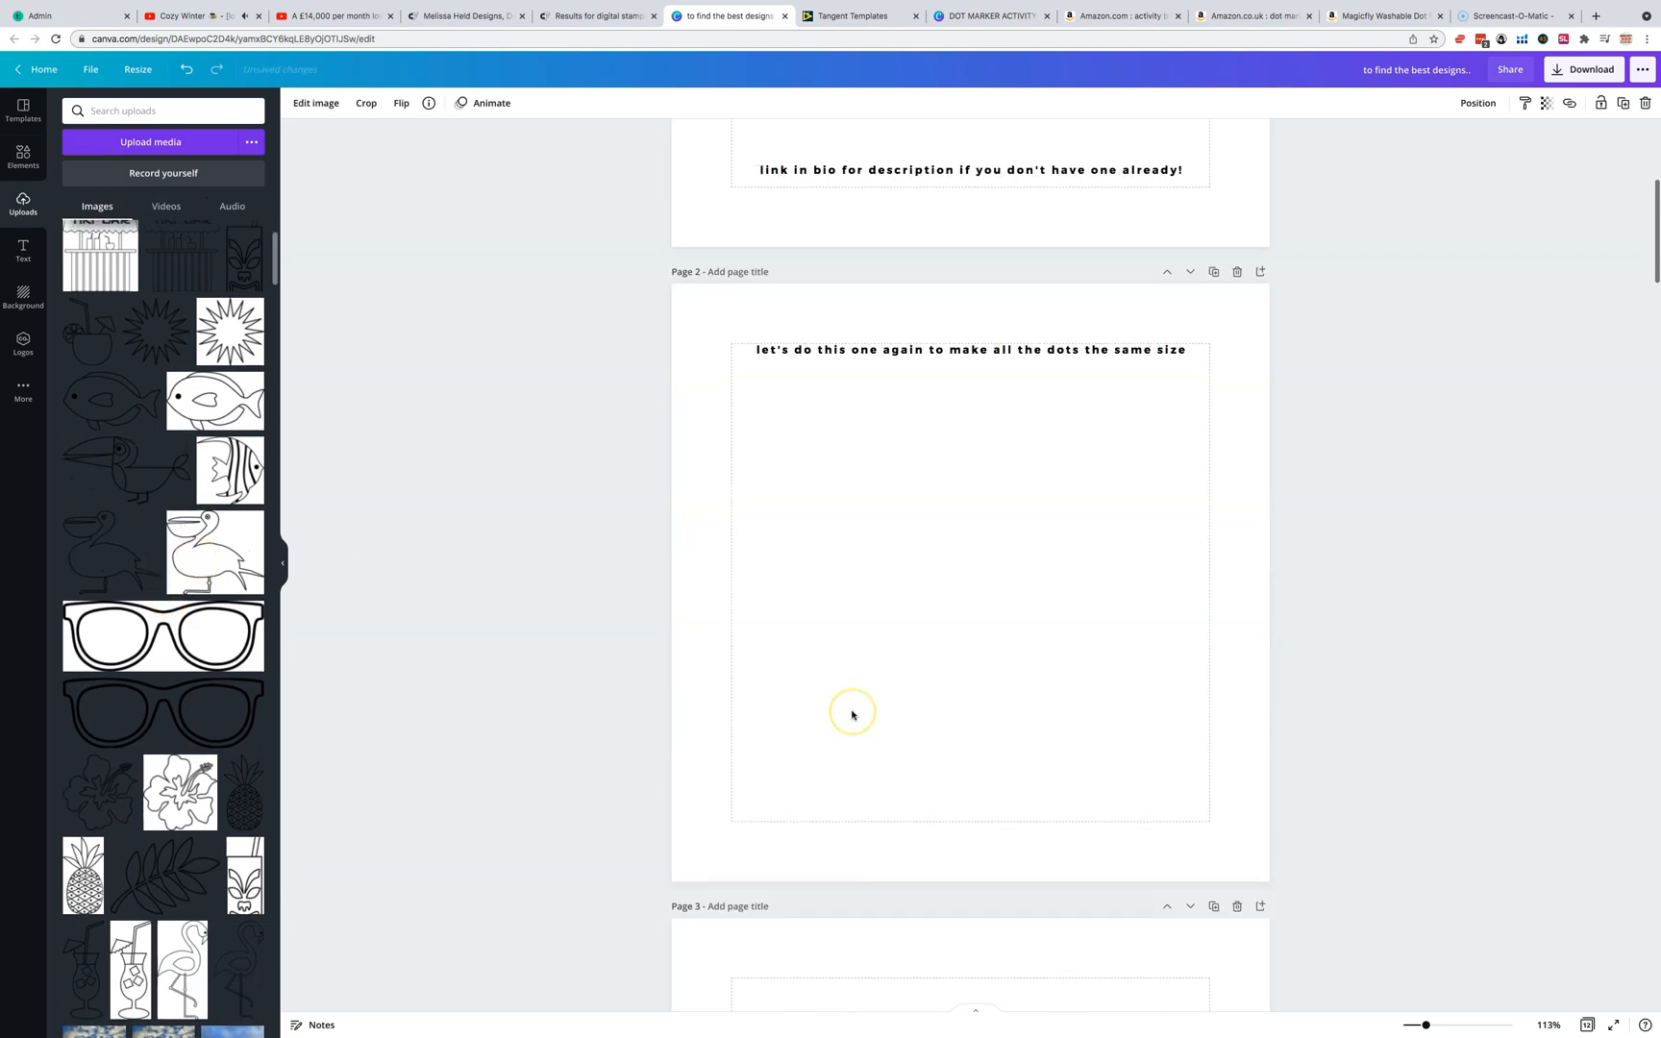
pyautogui.moveTo(904, 793); pyautogui.dragTo(886, 276)
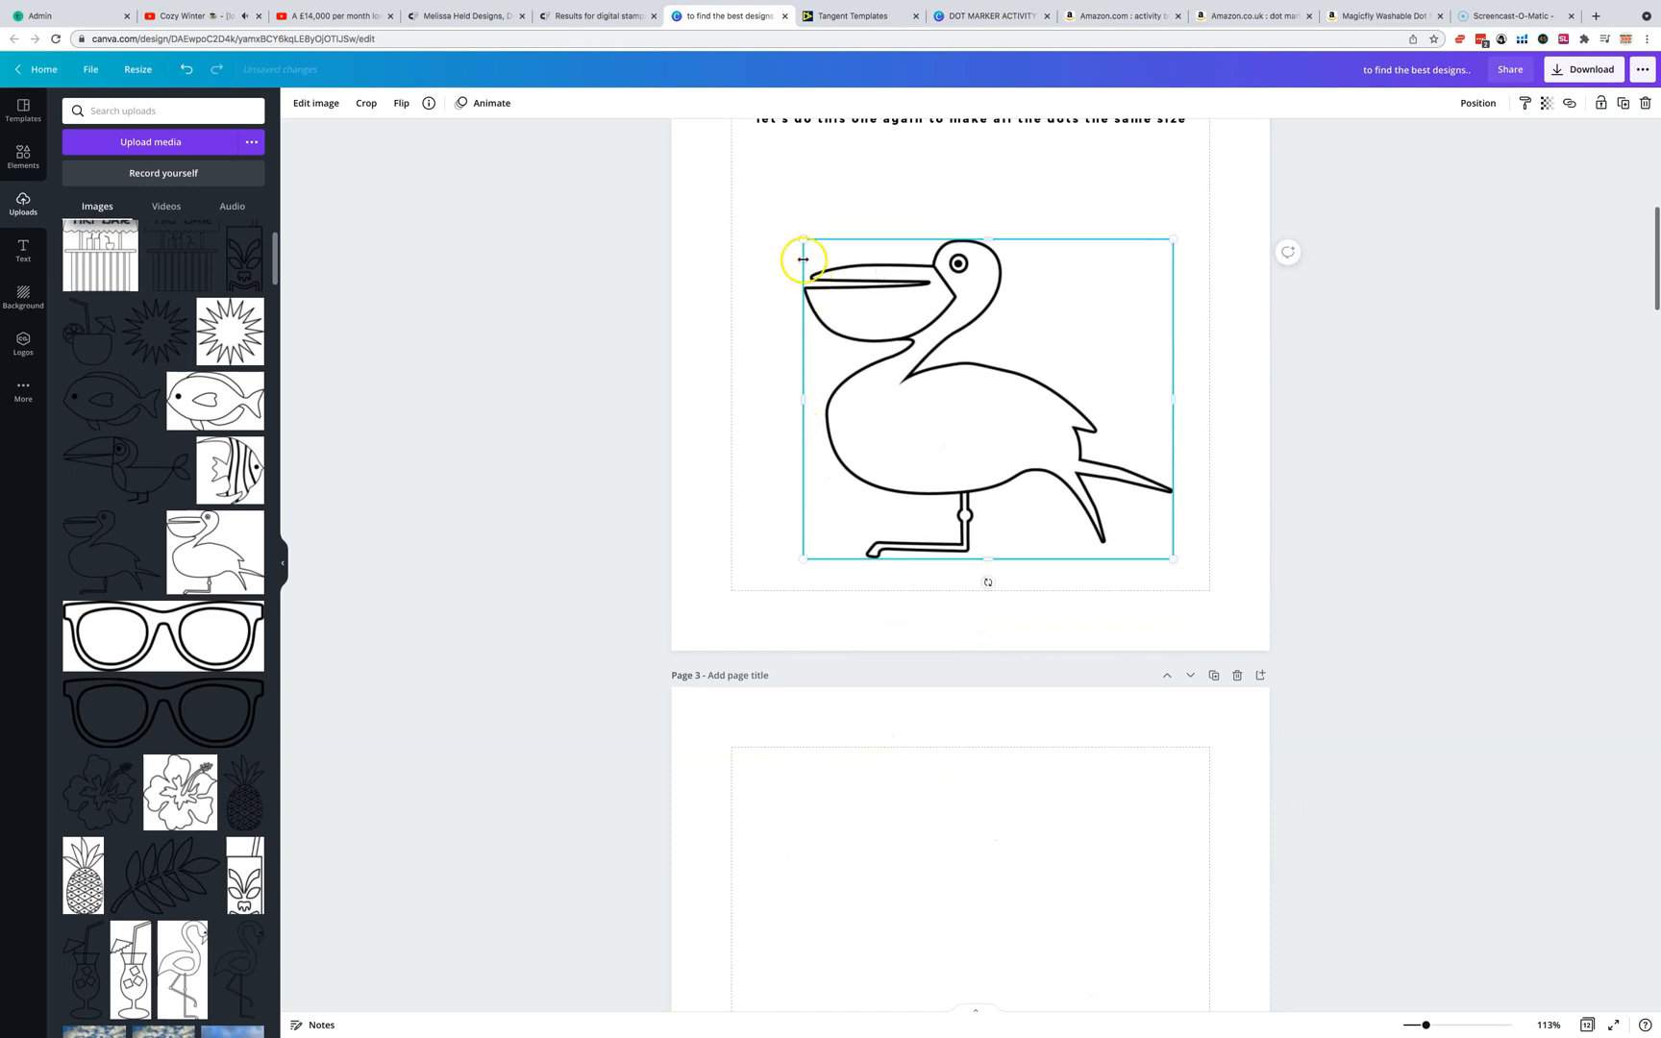
pyautogui.moveTo(796, 238); pyautogui.dragTo(731, 177)
pyautogui.scroll(-10, 1072, 479)
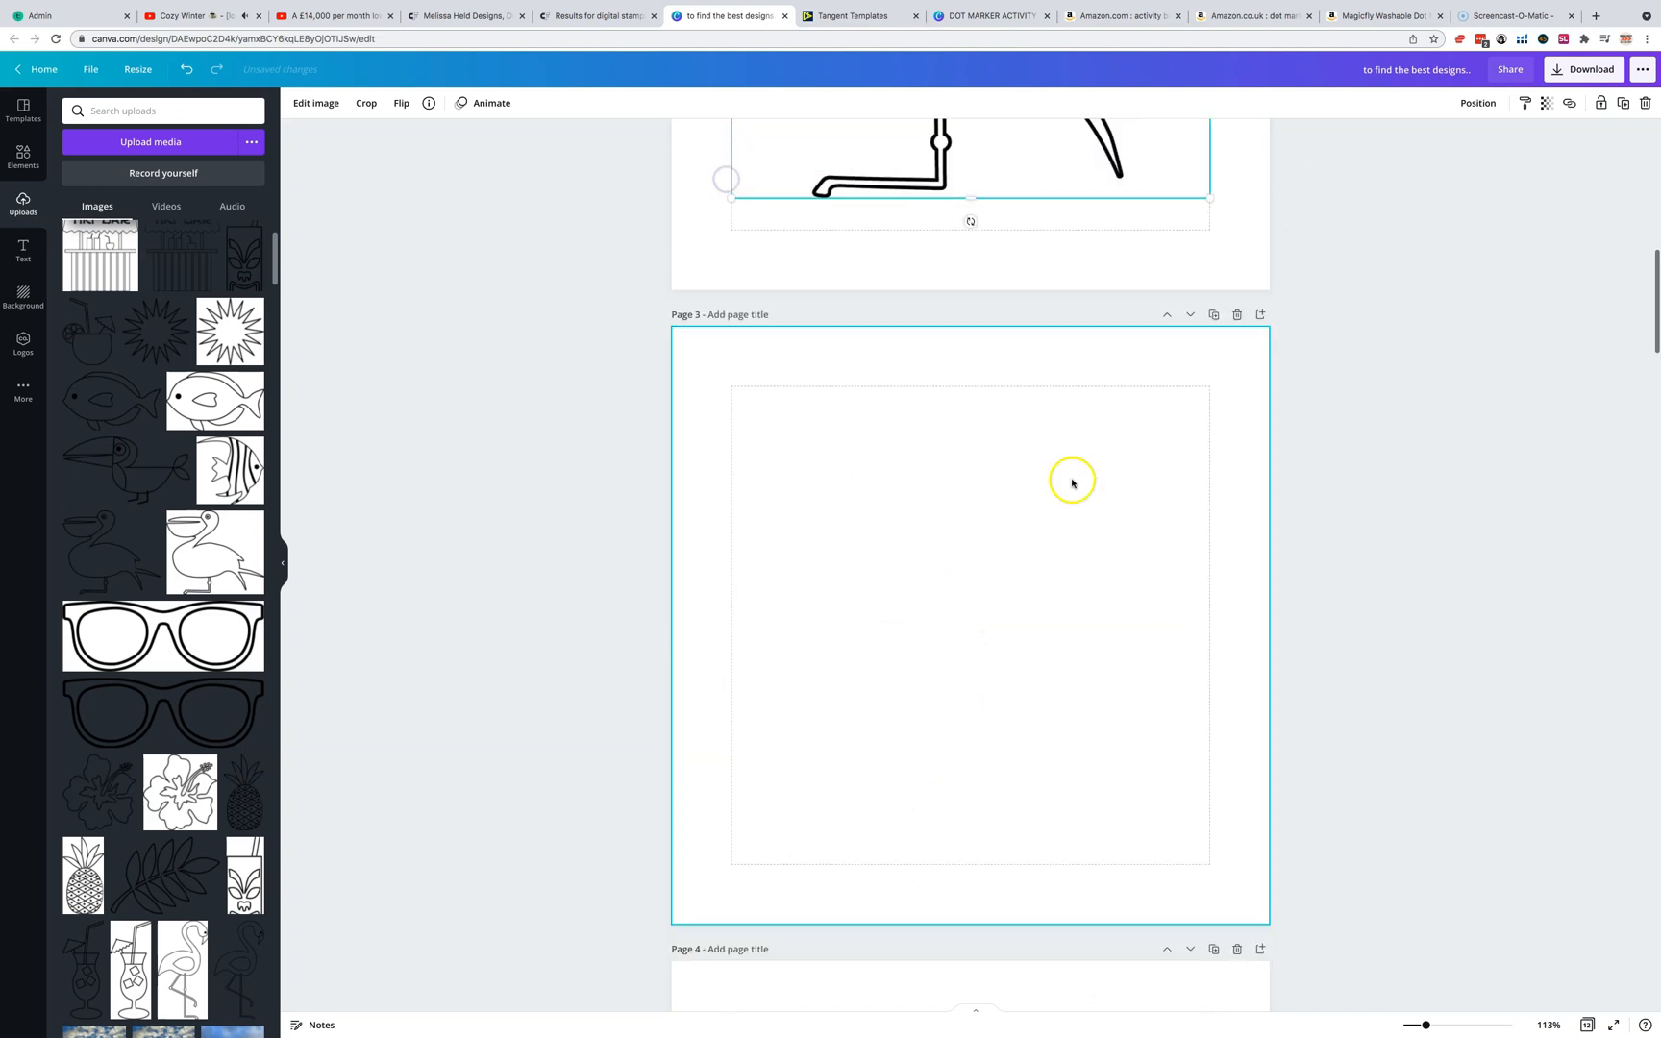
# Select a dot on the palm tree on page 4 and search Canva's graphics for "circle".
pyautogui.click(1007, 596)
pyautogui.click(973, 541)
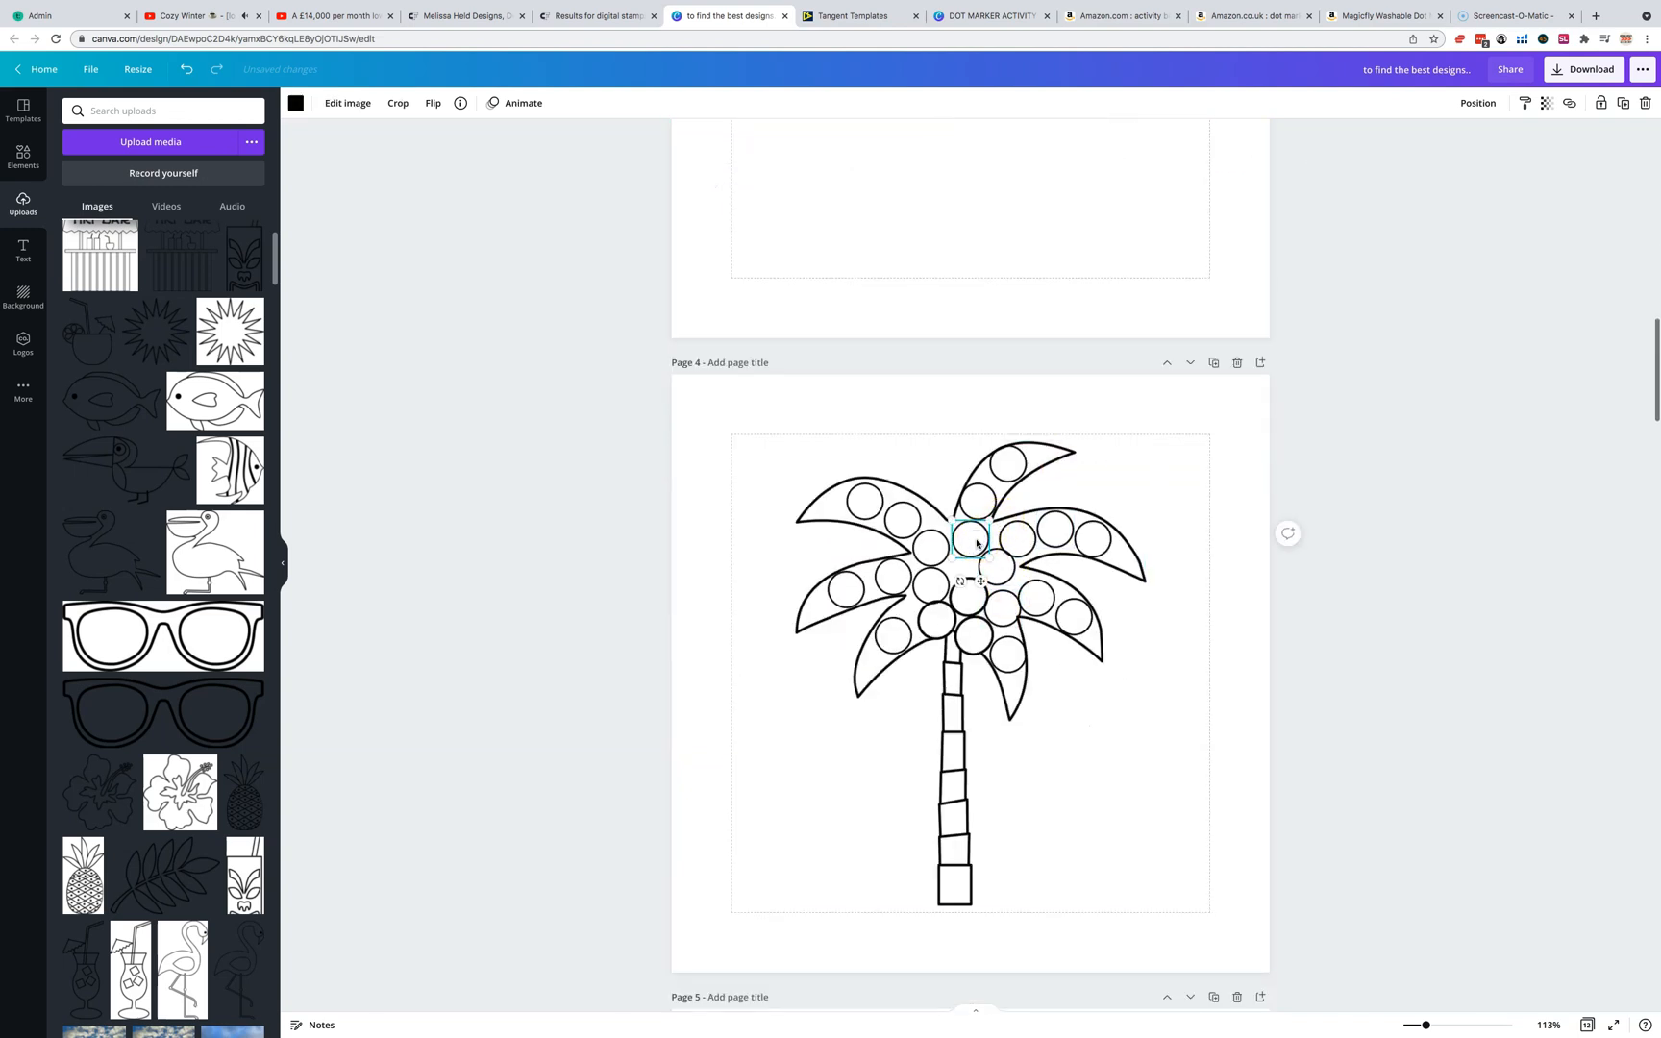
pyautogui.click(23, 155)
pyautogui.click(170, 116)
pyautogui.doubleClick(170, 117)
pyautogui.write('circle')
pyautogui.press('Return')
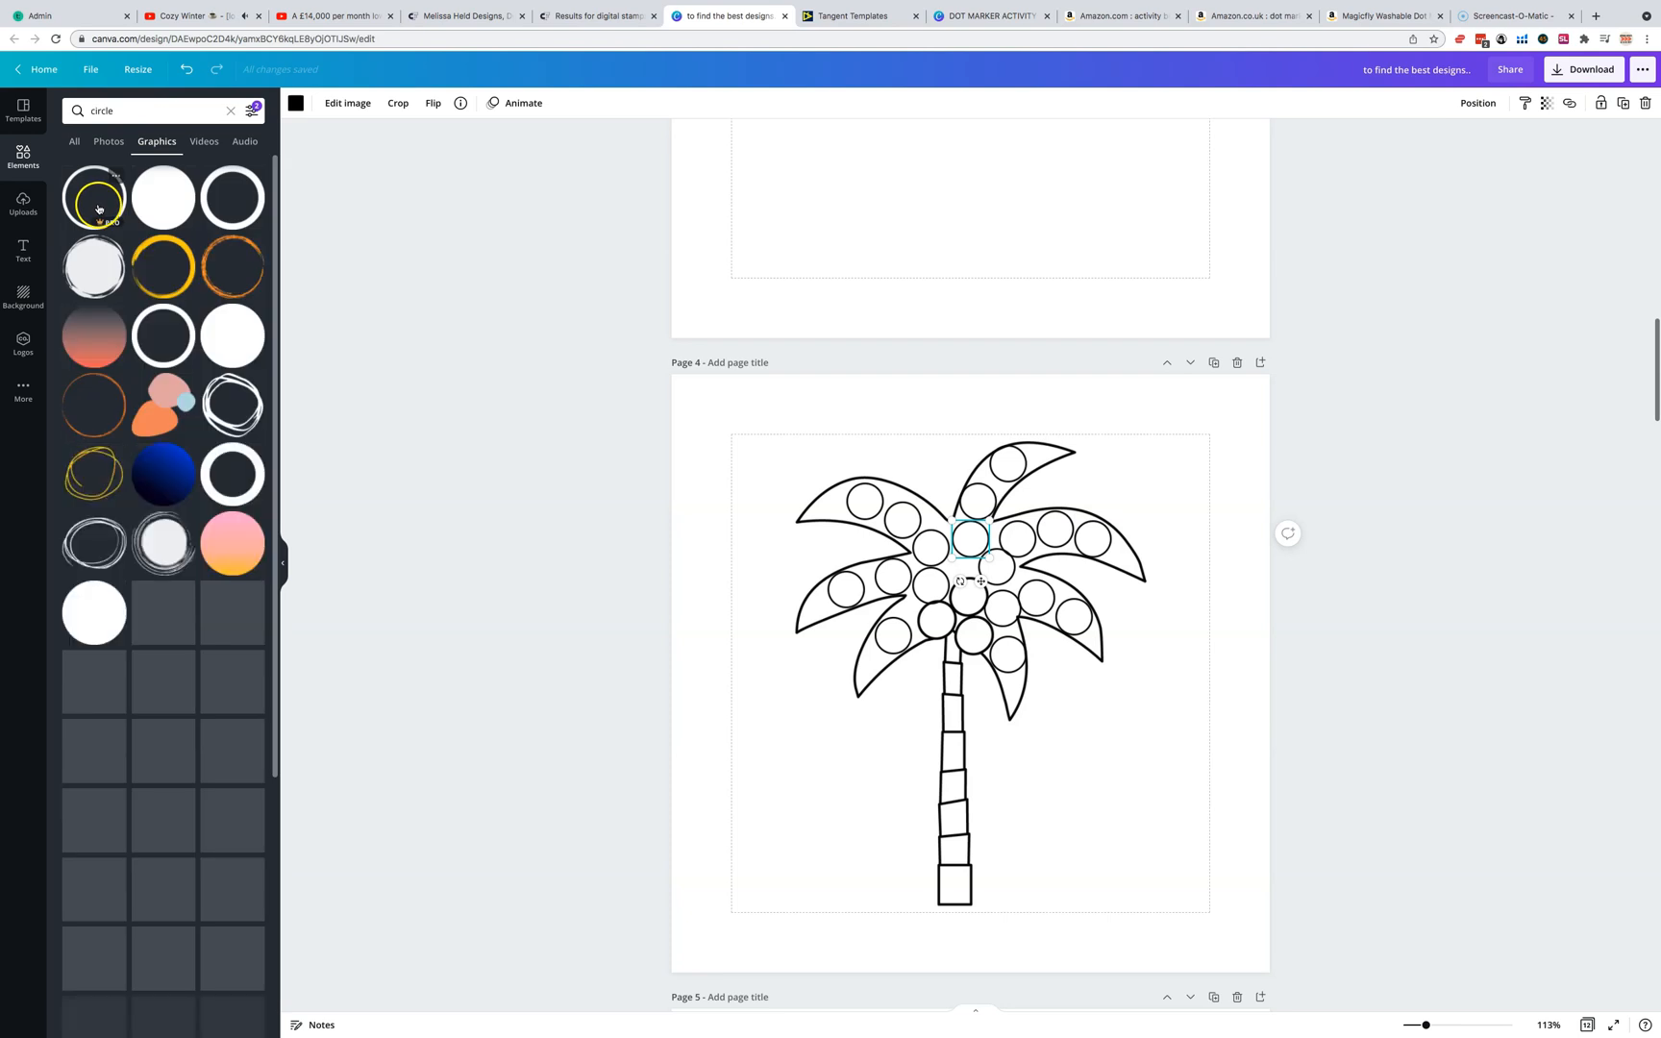
pyautogui.moveTo(98, 209); pyautogui.dragTo(931, 534)
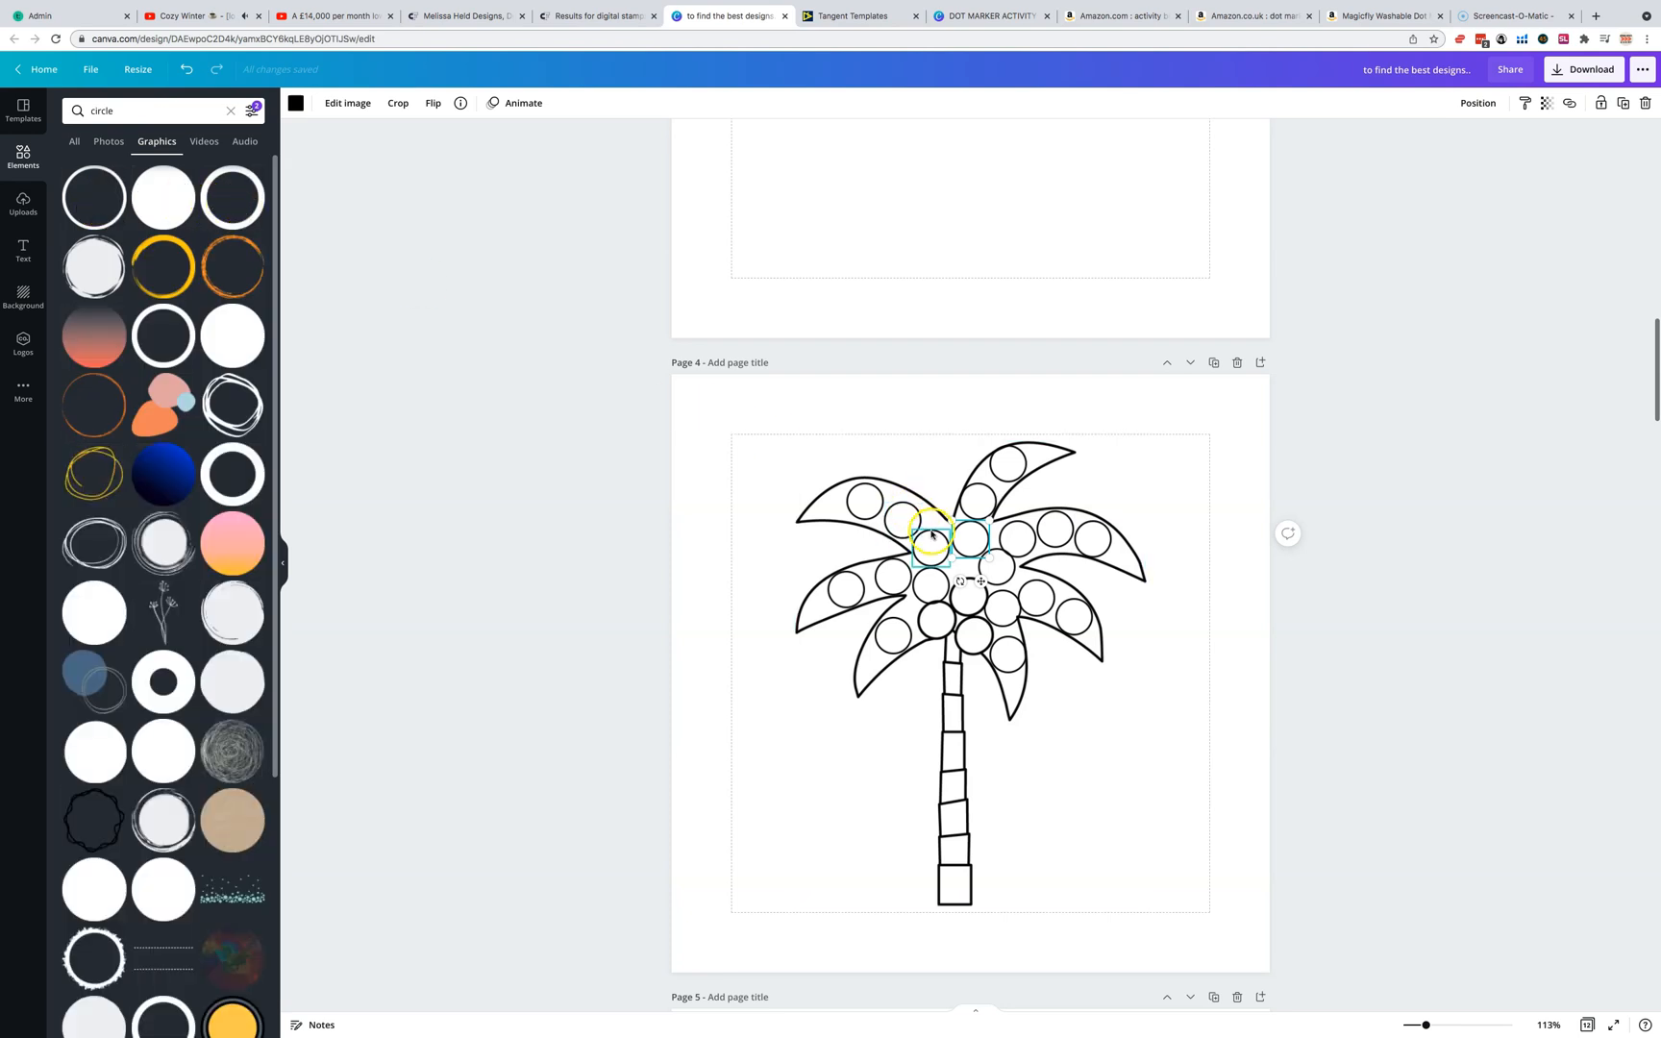
# Paste the palm tree's dot onto the pelican on page 2 and duplicate it along the tail end and upper back.
pyautogui.scroll(10, 1012, 523)
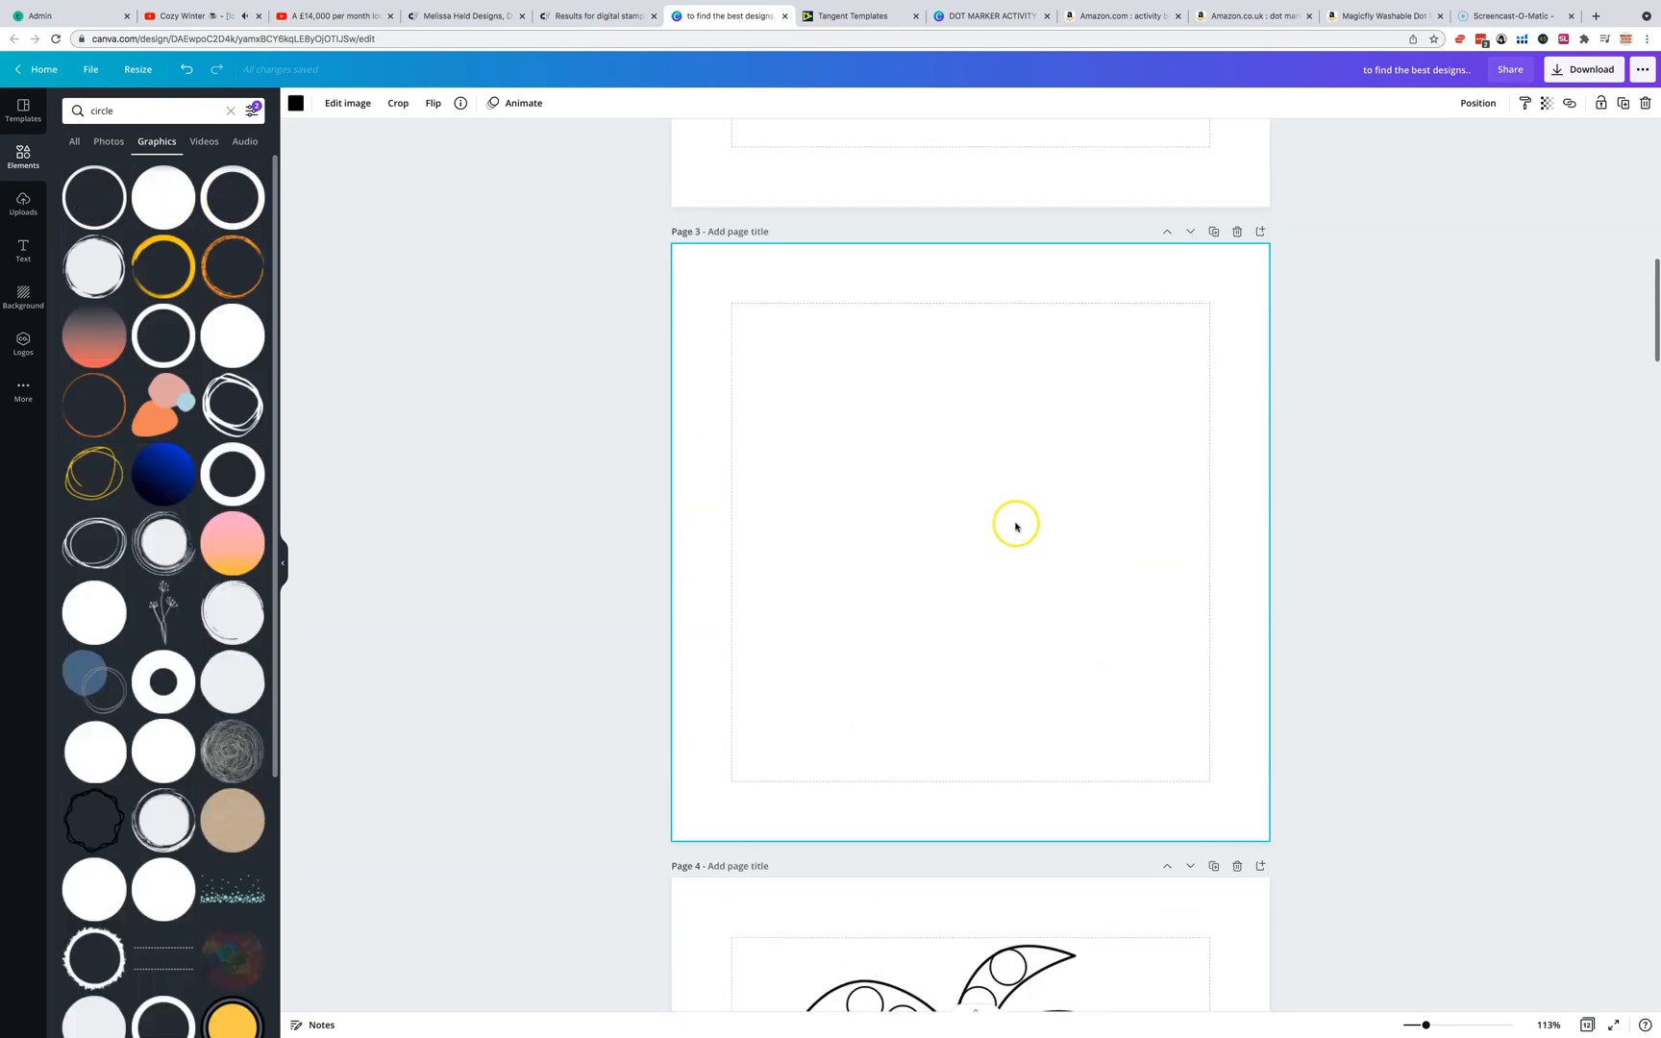
pyautogui.click(1129, 286)
pyautogui.press('super+v')
pyautogui.scroll(2, 1129, 287)
pyautogui.click(969, 316)
pyautogui.moveTo(970, 316); pyautogui.dragTo(1050, 491)
pyautogui.press('super+d')
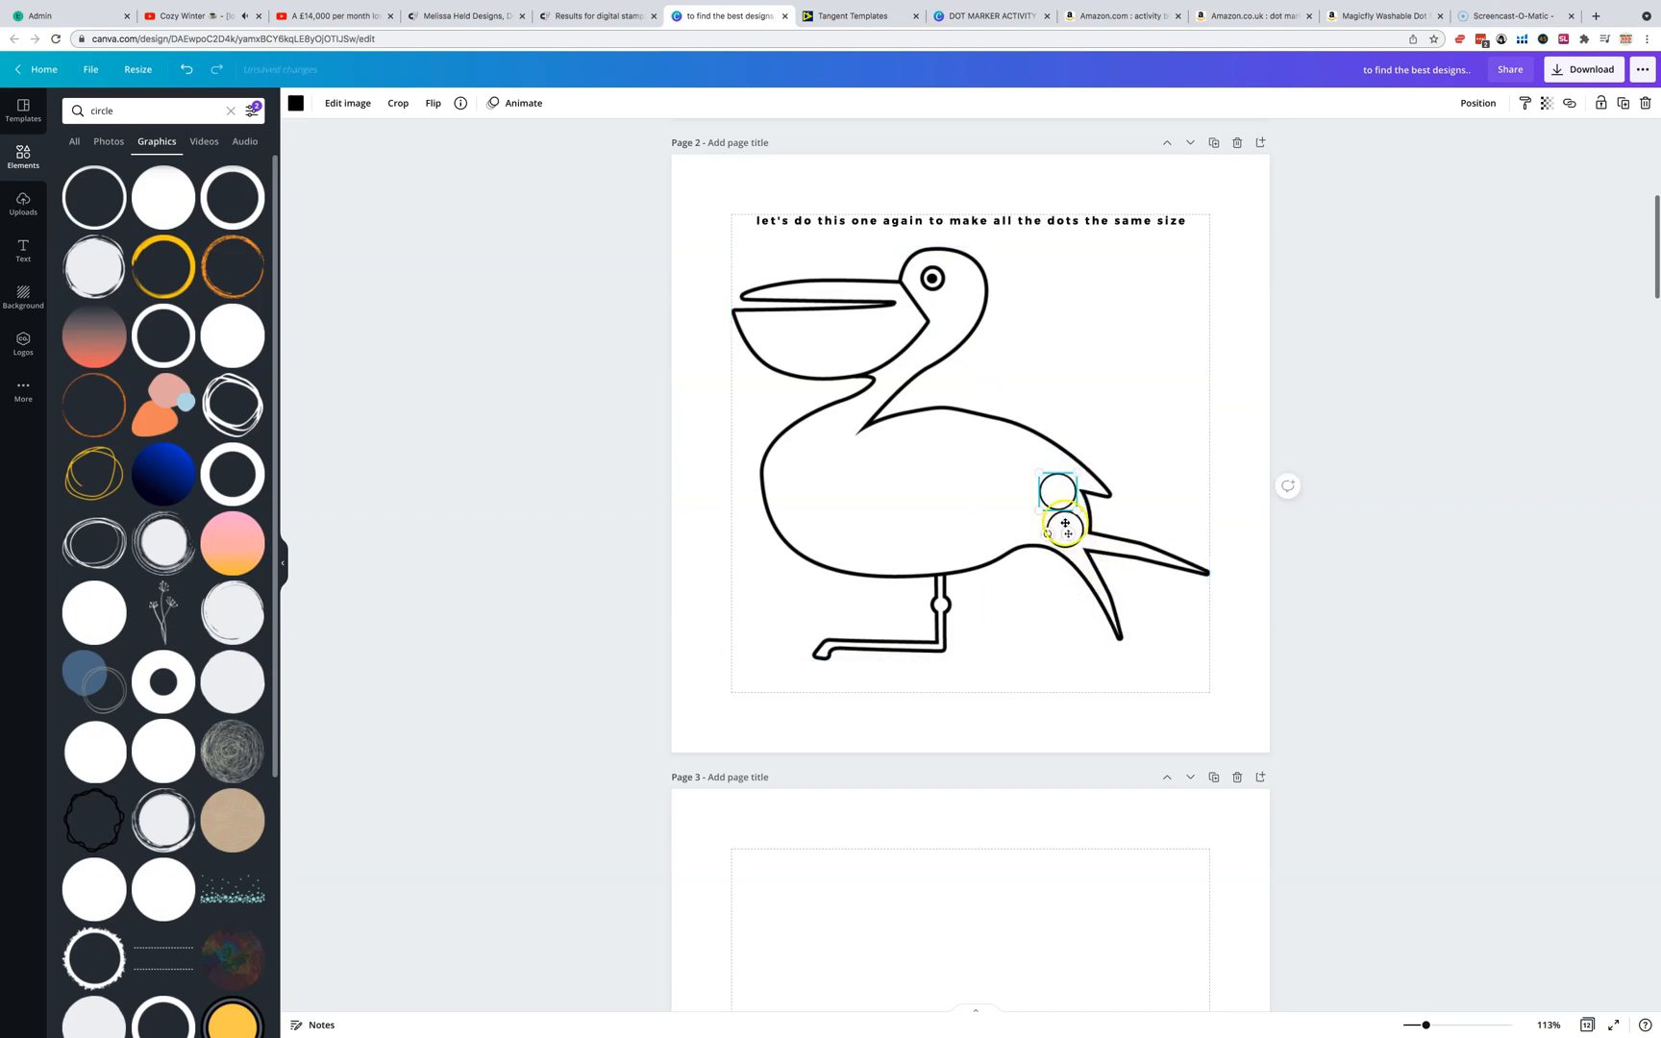
pyautogui.press('super+d')
pyautogui.moveTo(1061, 488); pyautogui.dragTo(984, 433)
pyautogui.press('super+d')
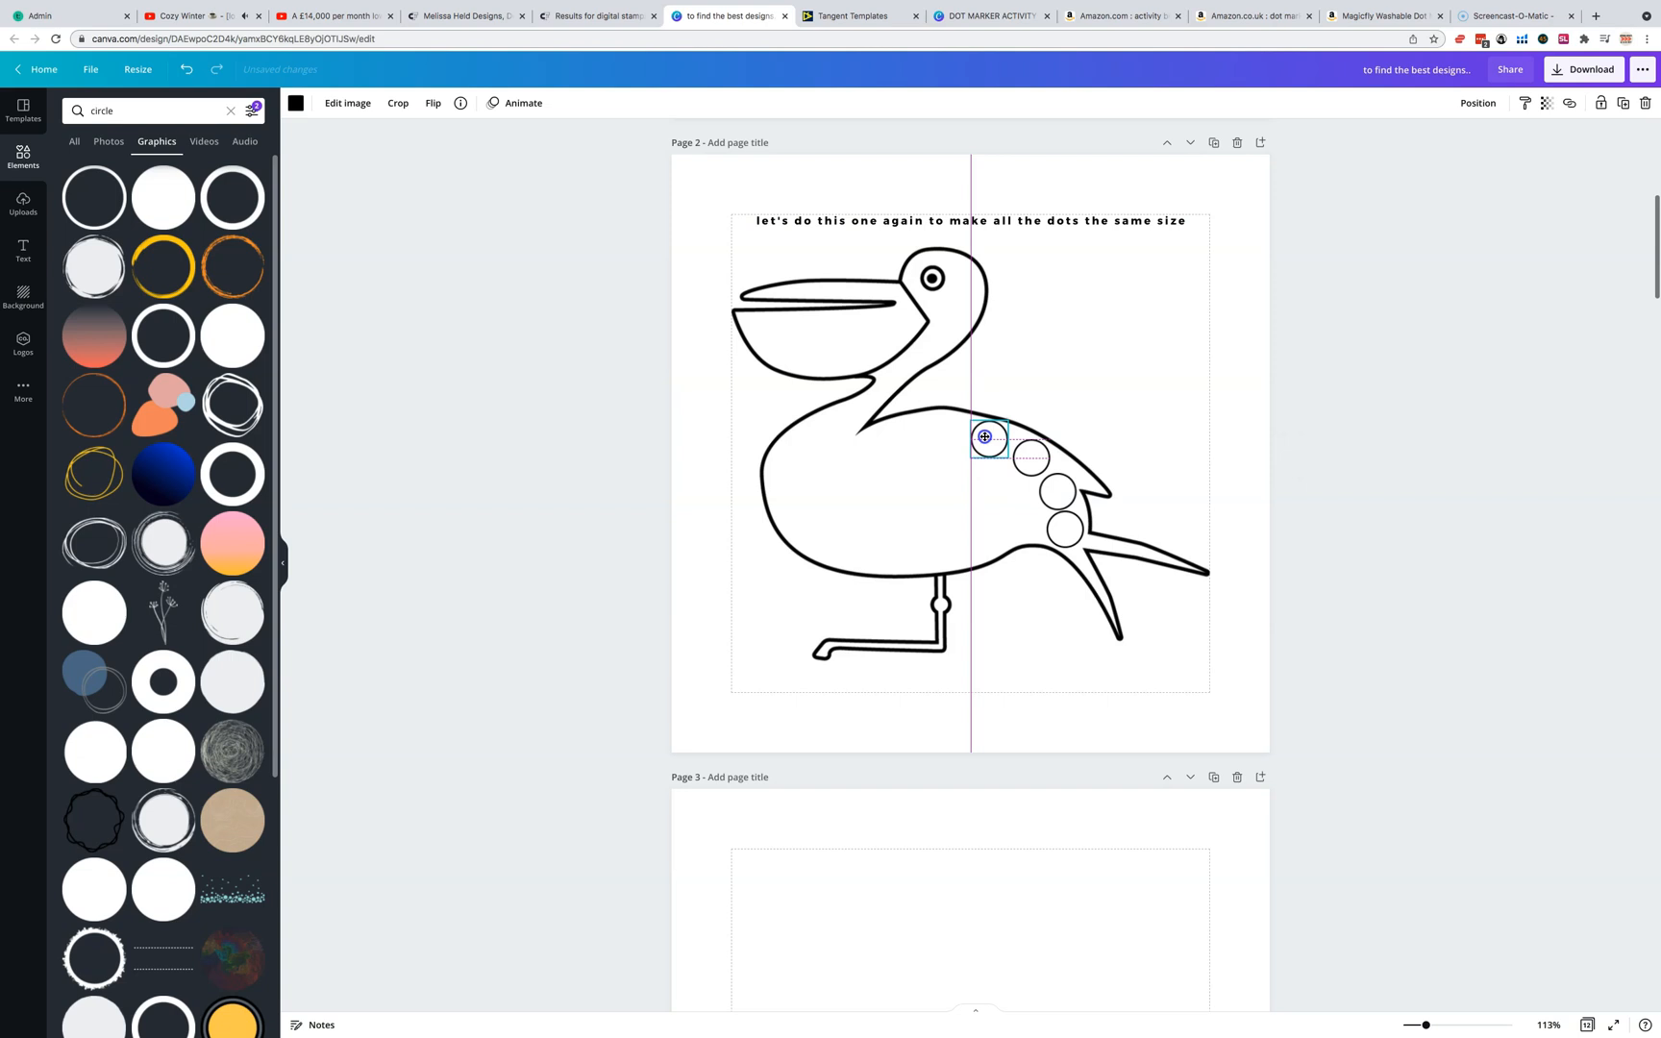
# Continue duplicating the dot around the pelican's front and along the lower edge of its body.
pyautogui.press('super+d')
pyautogui.moveTo(1000, 456); pyautogui.dragTo(815, 464)
pyautogui.press('super+d')
pyautogui.press('super+d')
pyautogui.click(908, 475)
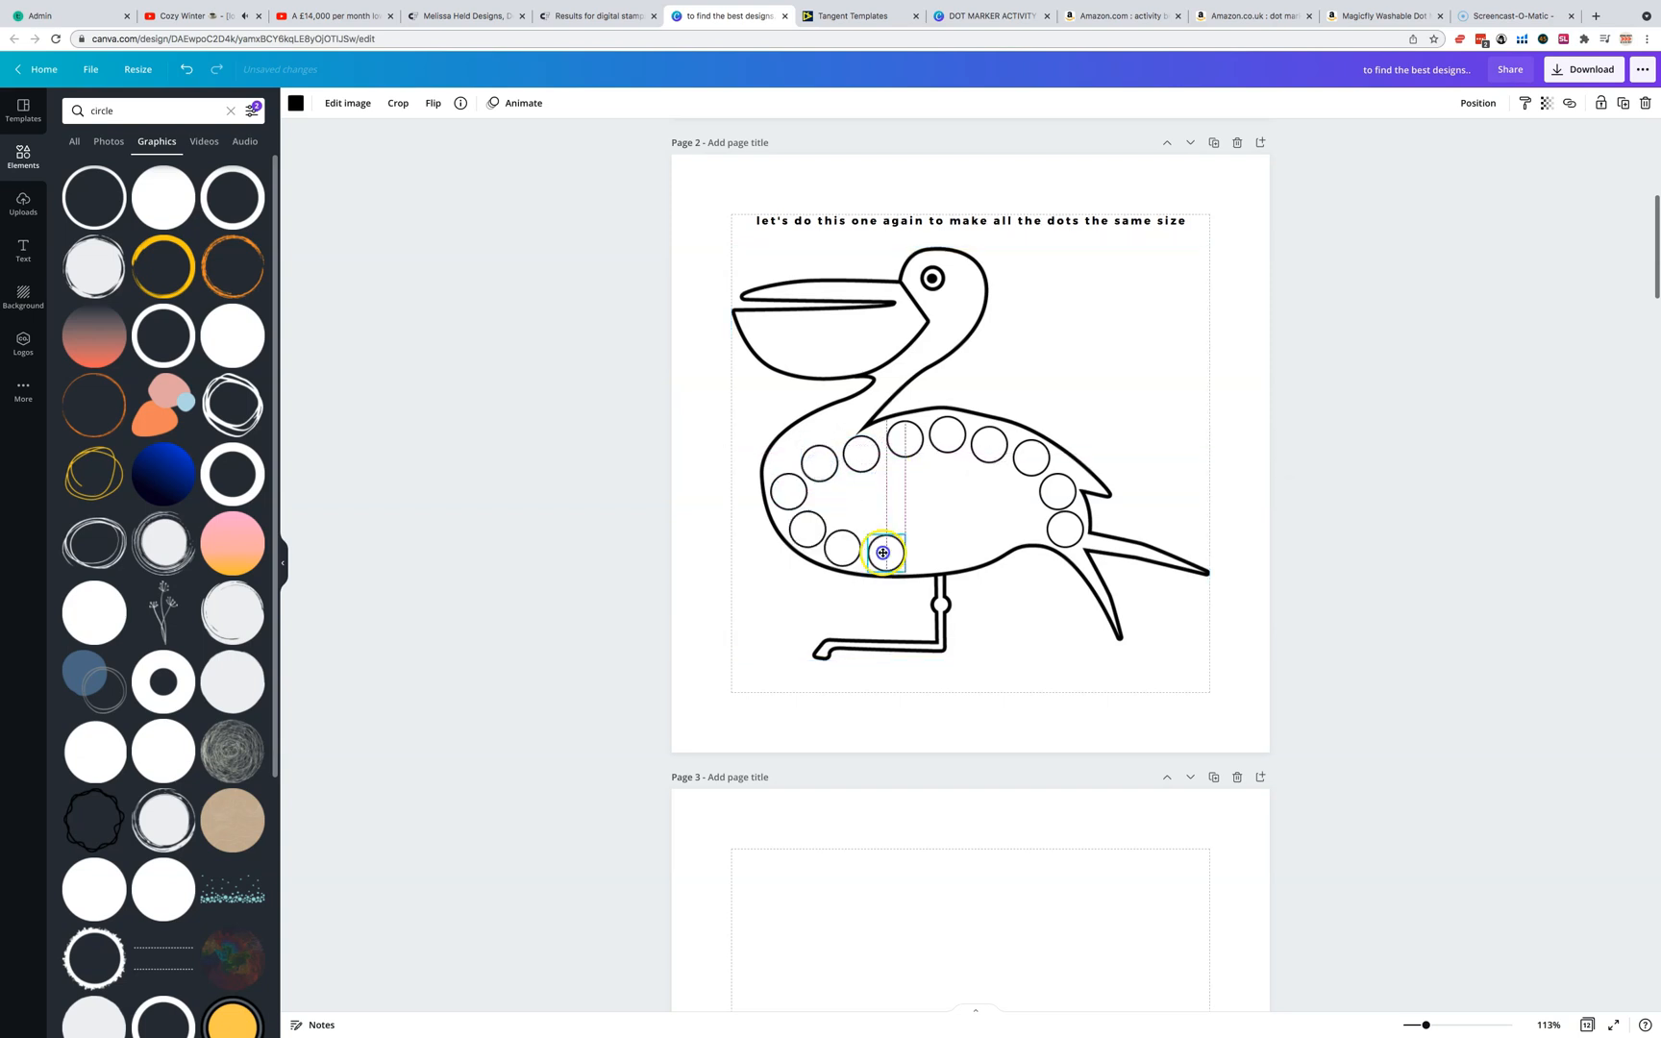
# Fill the middle of the pelican's body, its throat pouch and its head with duplicates of the same dot.
pyautogui.moveTo(882, 553); pyautogui.dragTo(1027, 281)
pyautogui.press('super+d')
pyautogui.press('super+d')
pyautogui.press('super+d')
pyautogui.press('super+d')
pyautogui.press('super+d')
pyautogui.click(187, 69)
pyautogui.click(945, 316)
pyautogui.press('super+d')
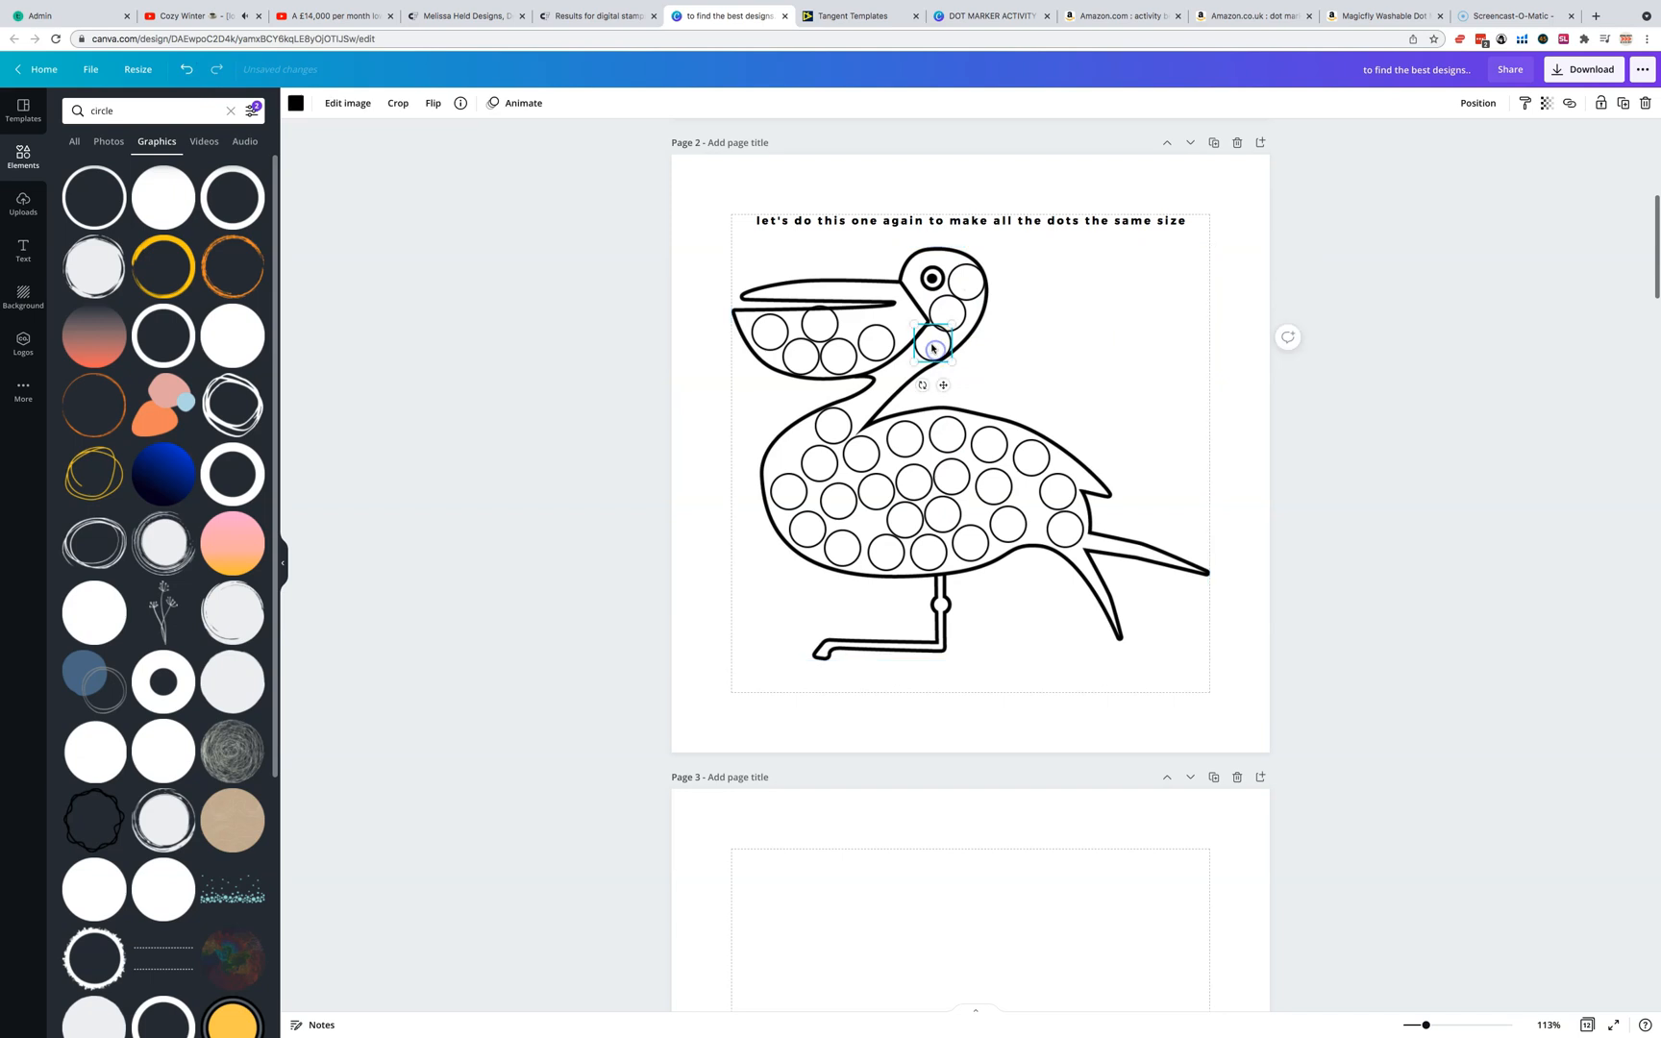
# Delete the surplus dot on the pelican's neck just below the head.
pyautogui.moveTo(959, 324); pyautogui.dragTo(783, 449)
pyautogui.moveTo(780, 449); pyautogui.dragTo(784, 450)
pyautogui.press('super+z')
pyautogui.click(790, 459)
pyautogui.press('Delete')
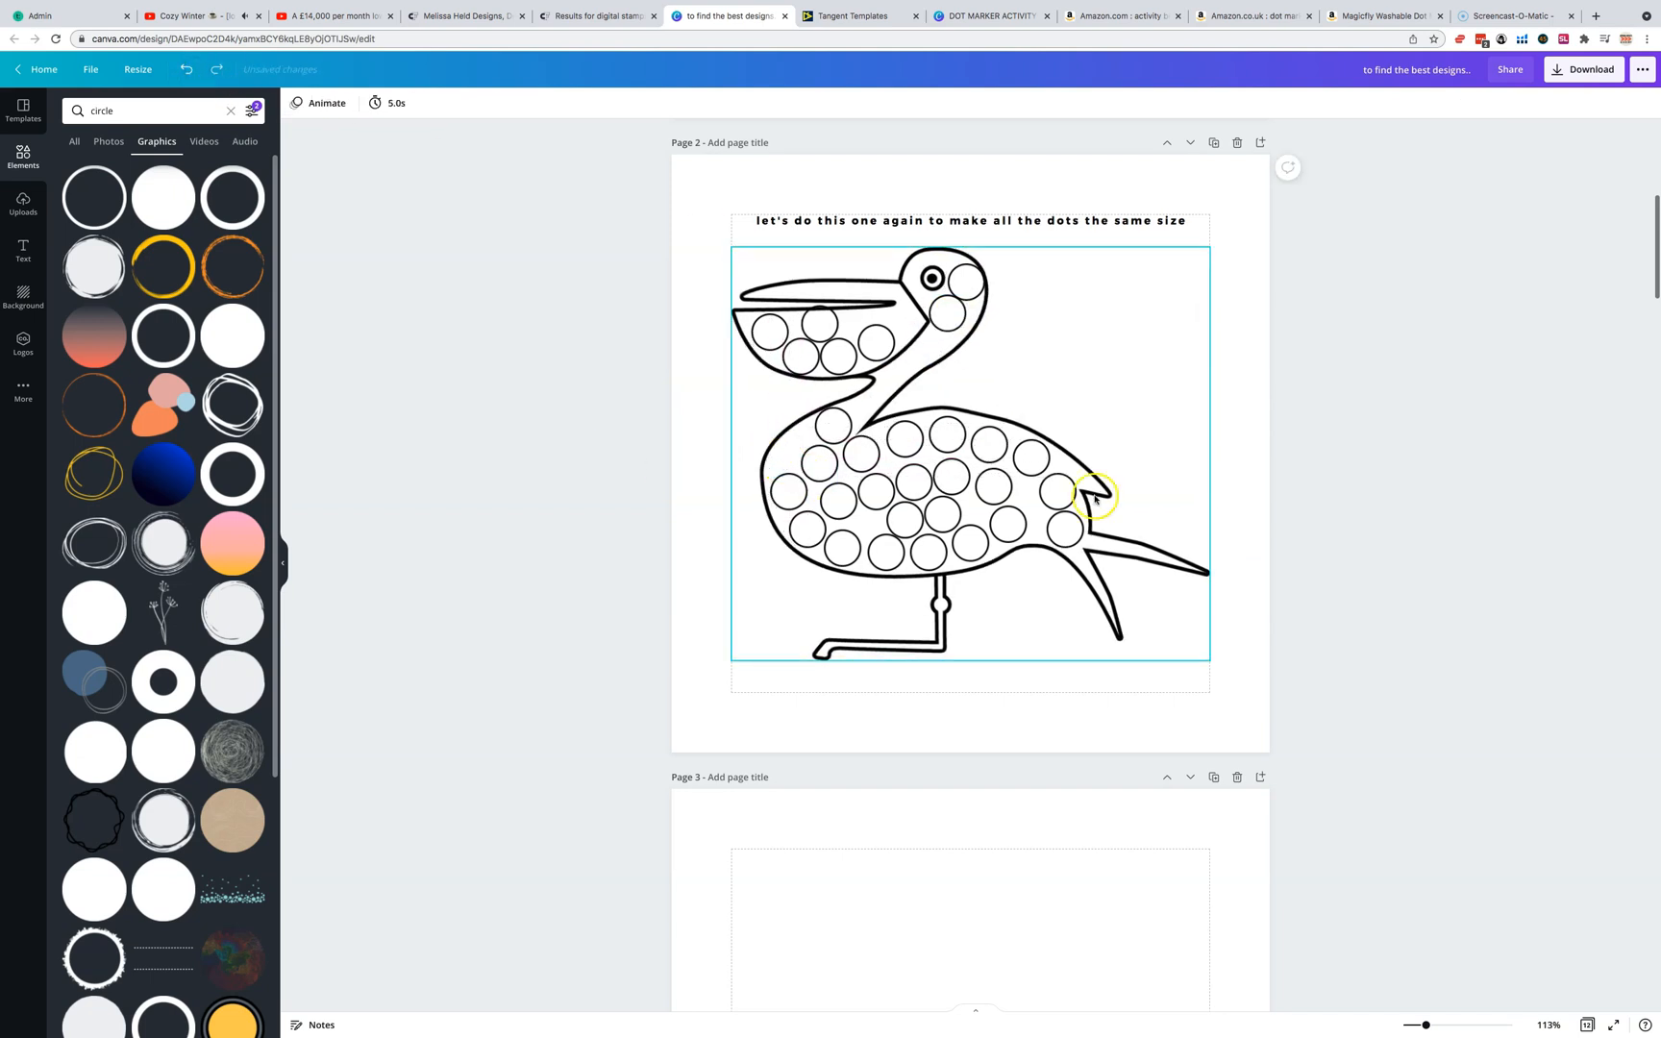
# Copy a dot in the pelican's pouch and place the copy where the pouch meets the head.
pyautogui.click(819, 325)
pyautogui.press('c')
pyautogui.press('super+v')
pyautogui.press('Delete')
pyautogui.click(961, 360)
pyautogui.press('Delete')
pyautogui.click(819, 335)
pyautogui.press('super+c')
pyautogui.click(822, 324)
pyautogui.press('super+v')
pyautogui.moveTo(828, 326); pyautogui.dragTo(899, 308)
pyautogui.click(1056, 297)
pyautogui.click(1378, 543)
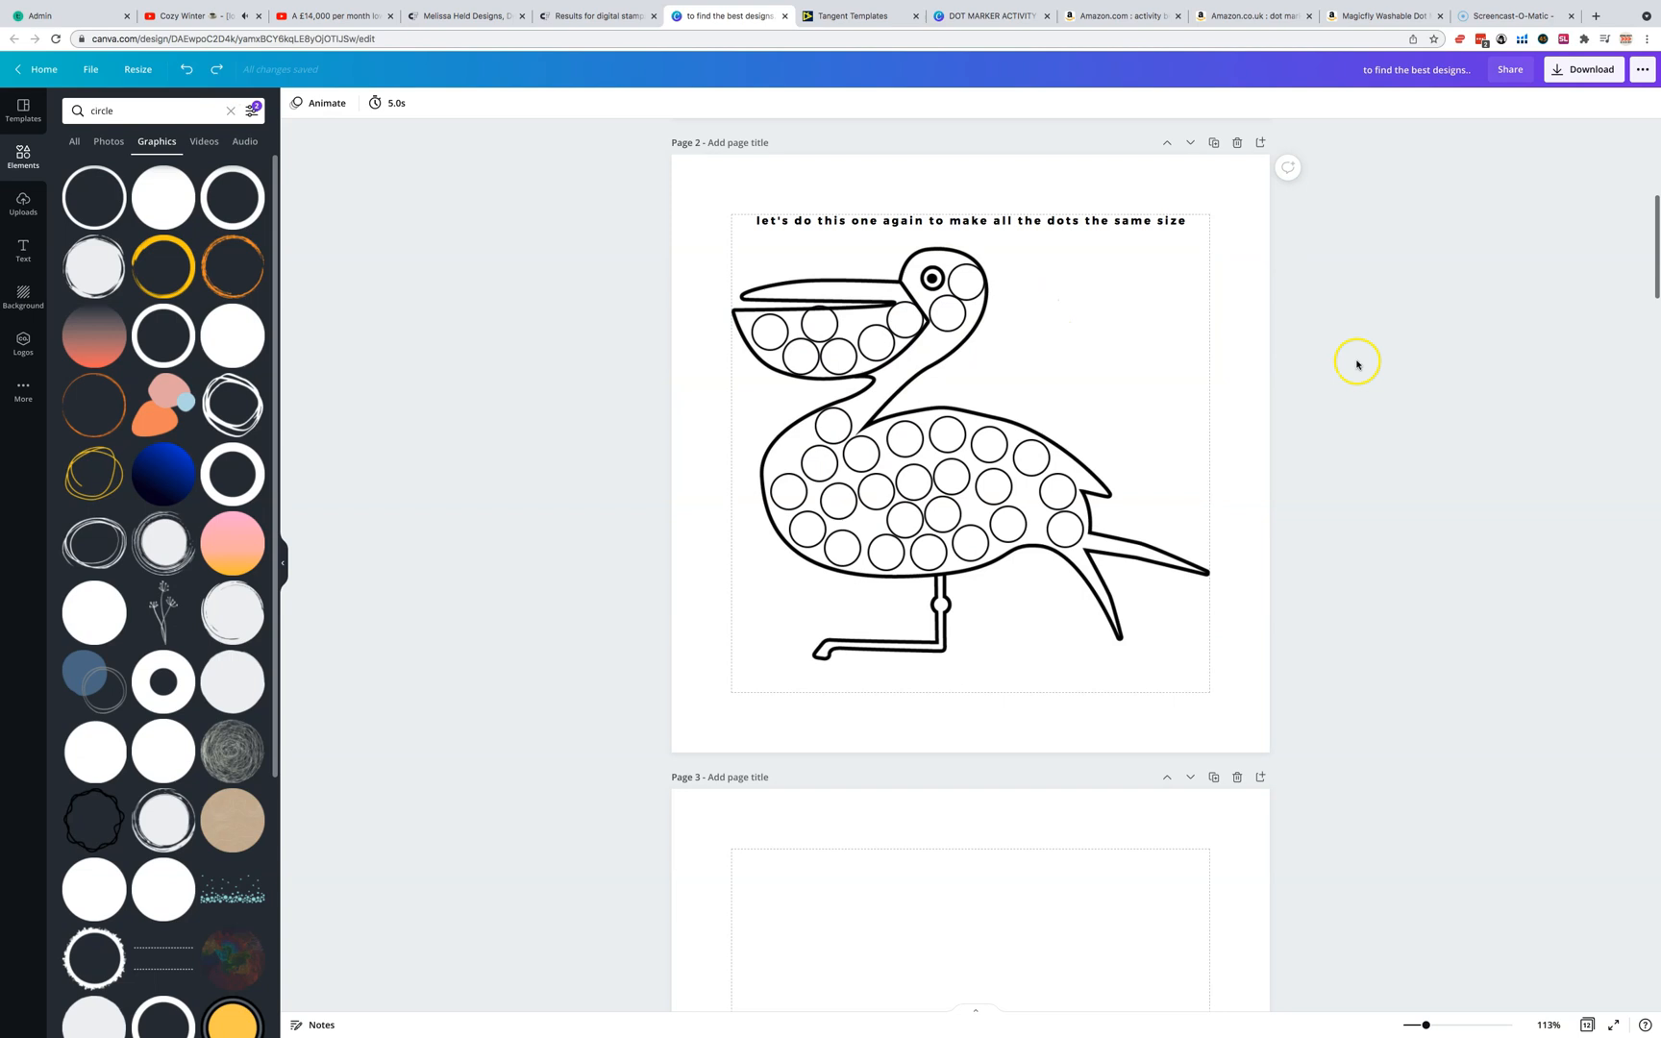
# Delete the note above the pelican about making all the dots the same size.
pyautogui.click(1098, 221)
pyautogui.press('Delete')
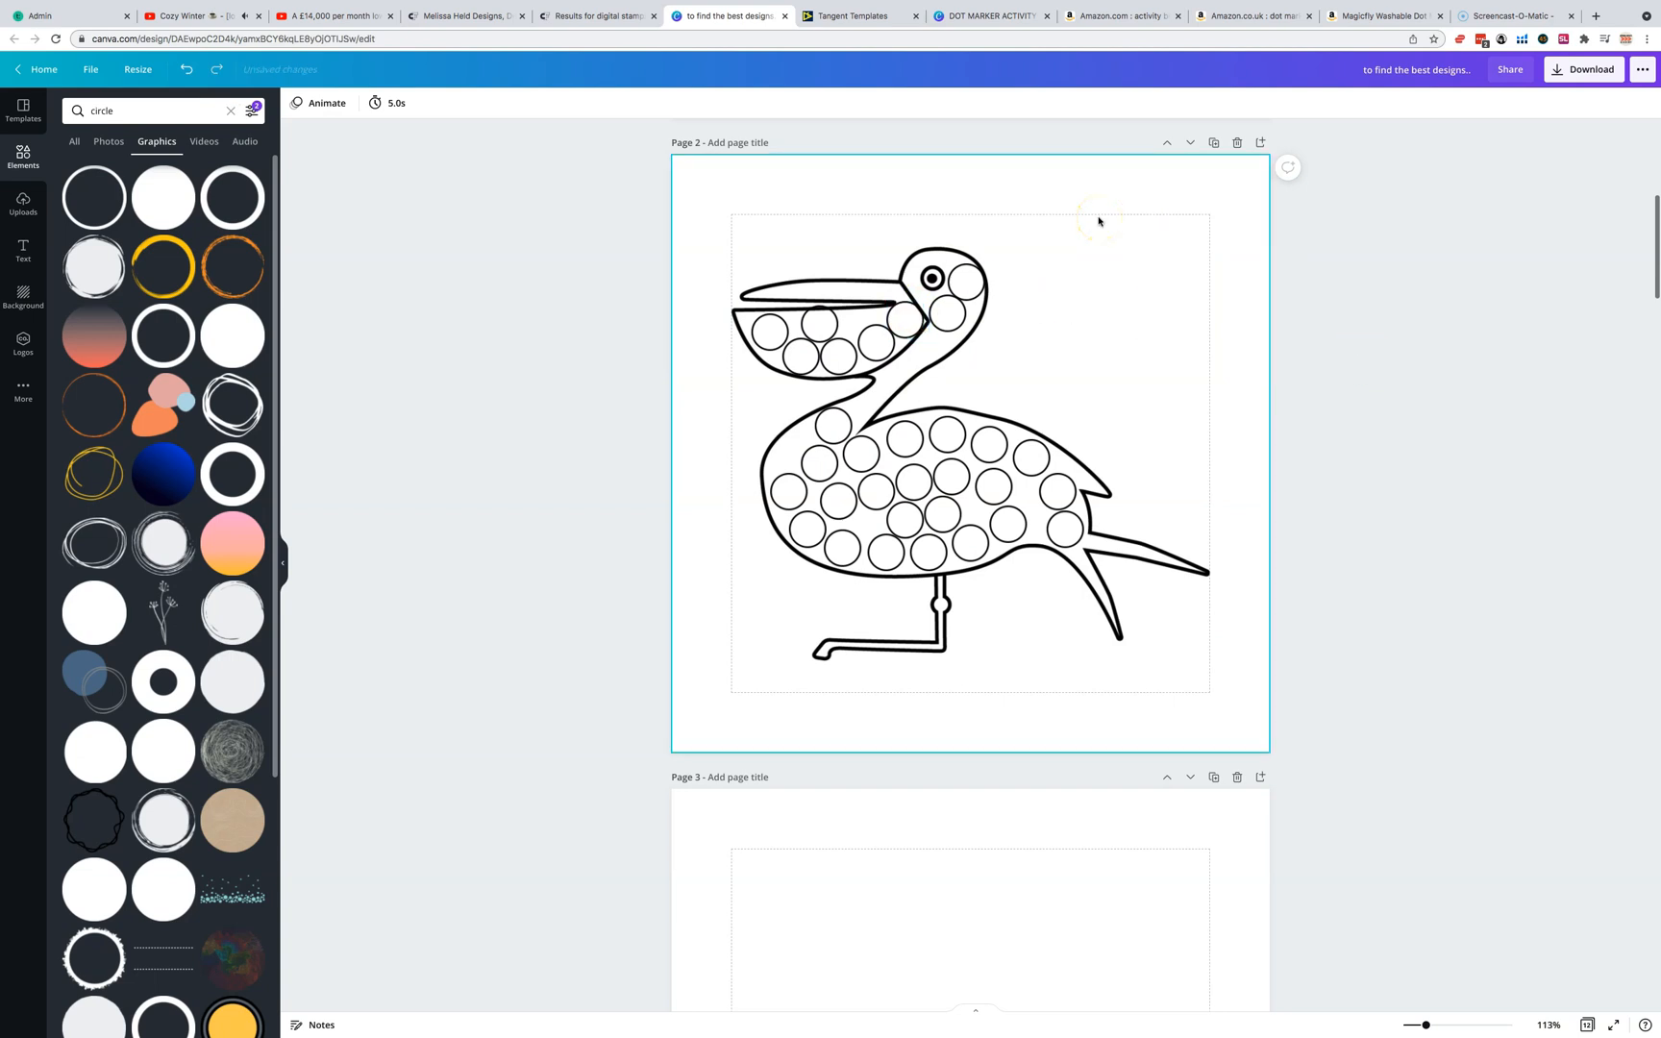
pyautogui.click(1106, 347)
# Copy the title text group from page 1 and paste it onto the pelican page.
pyautogui.scroll(1, 1110, 459)
pyautogui.click(523, 331)
pyautogui.scroll(10, 694, 334)
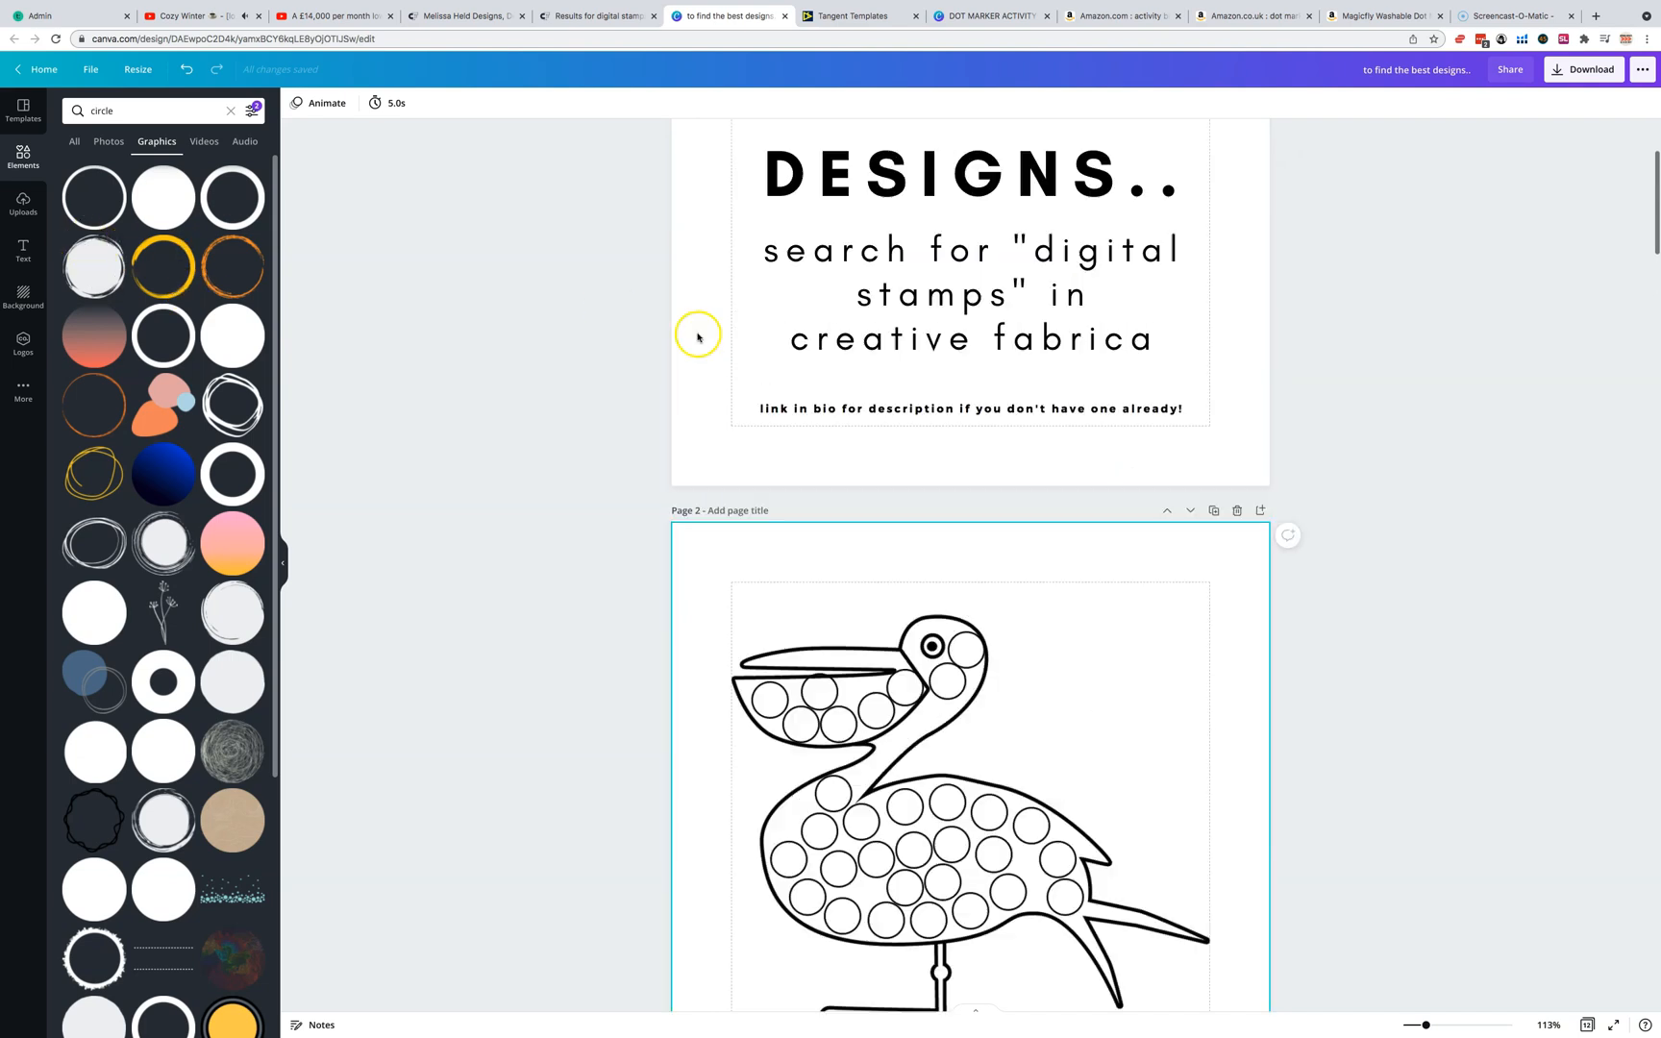
pyautogui.click(967, 454)
pyautogui.press('super+c')
pyautogui.scroll(-5, 969, 452)
pyautogui.click(1125, 526)
pyautogui.press('super+v')
# Move the pasted text group up and replace its heading with "BIRD".
pyautogui.moveTo(1123, 632); pyautogui.dragTo(1130, 544)
pyautogui.doubleClick(1130, 544)
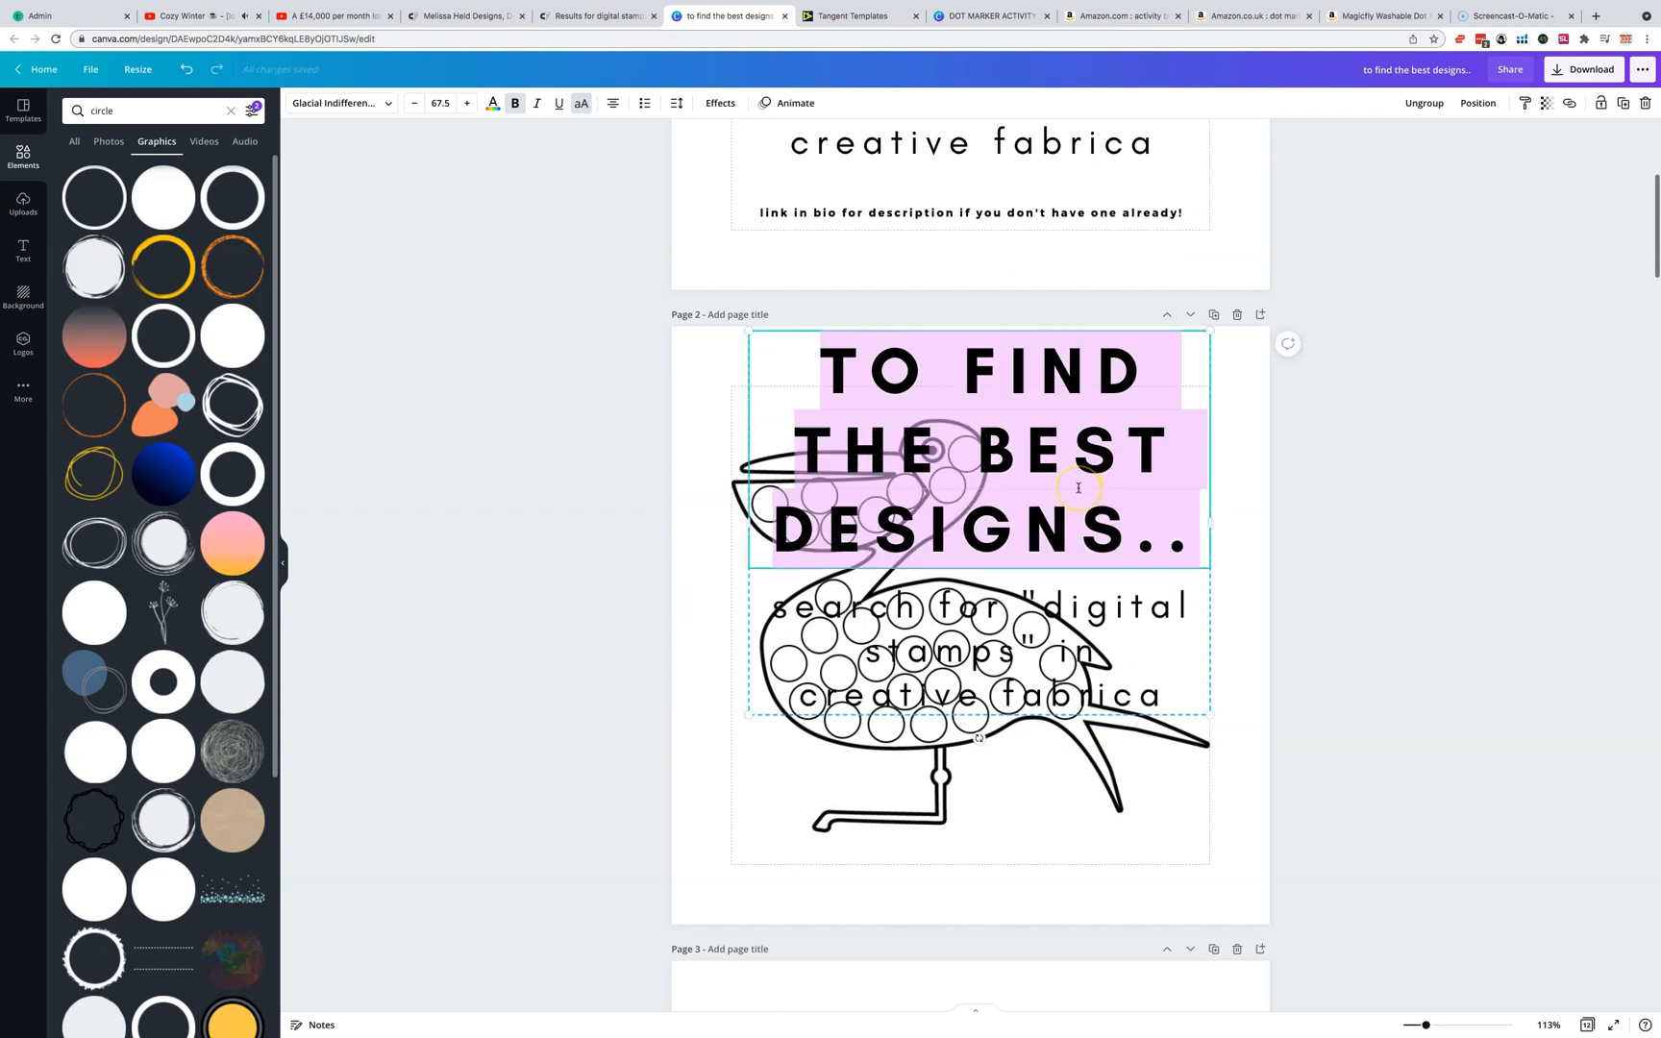
pyautogui.write('BIRD')
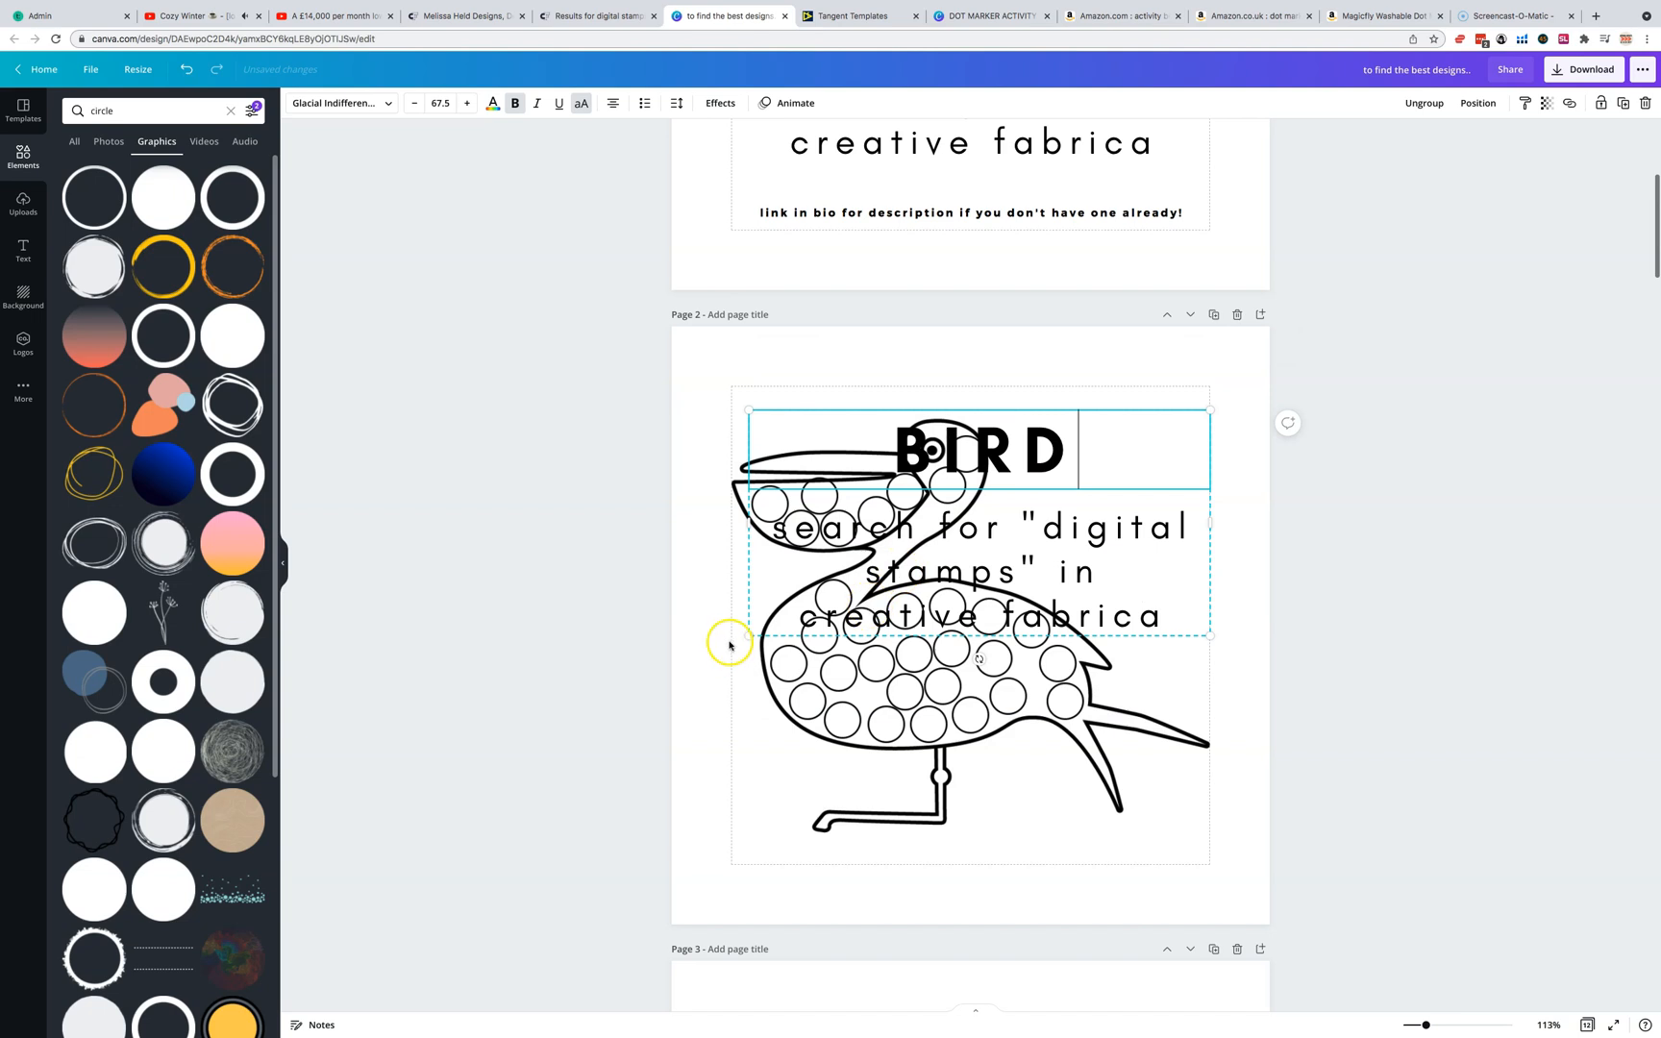
# Shrink the text group to a heading size of 42.5 and clear its subtitle text.
pyautogui.moveTo(749, 635); pyautogui.dragTo(924, 550)
pyautogui.doubleClick(1055, 519)
pyautogui.press('BackSpace')
pyautogui.click(1241, 580)
# Place the BIRD label in the page's upper right corner, beside the pelican's head.
pyautogui.click(993, 434)
pyautogui.click(1123, 478)
pyautogui.moveTo(1123, 478); pyautogui.dragTo(1177, 434)
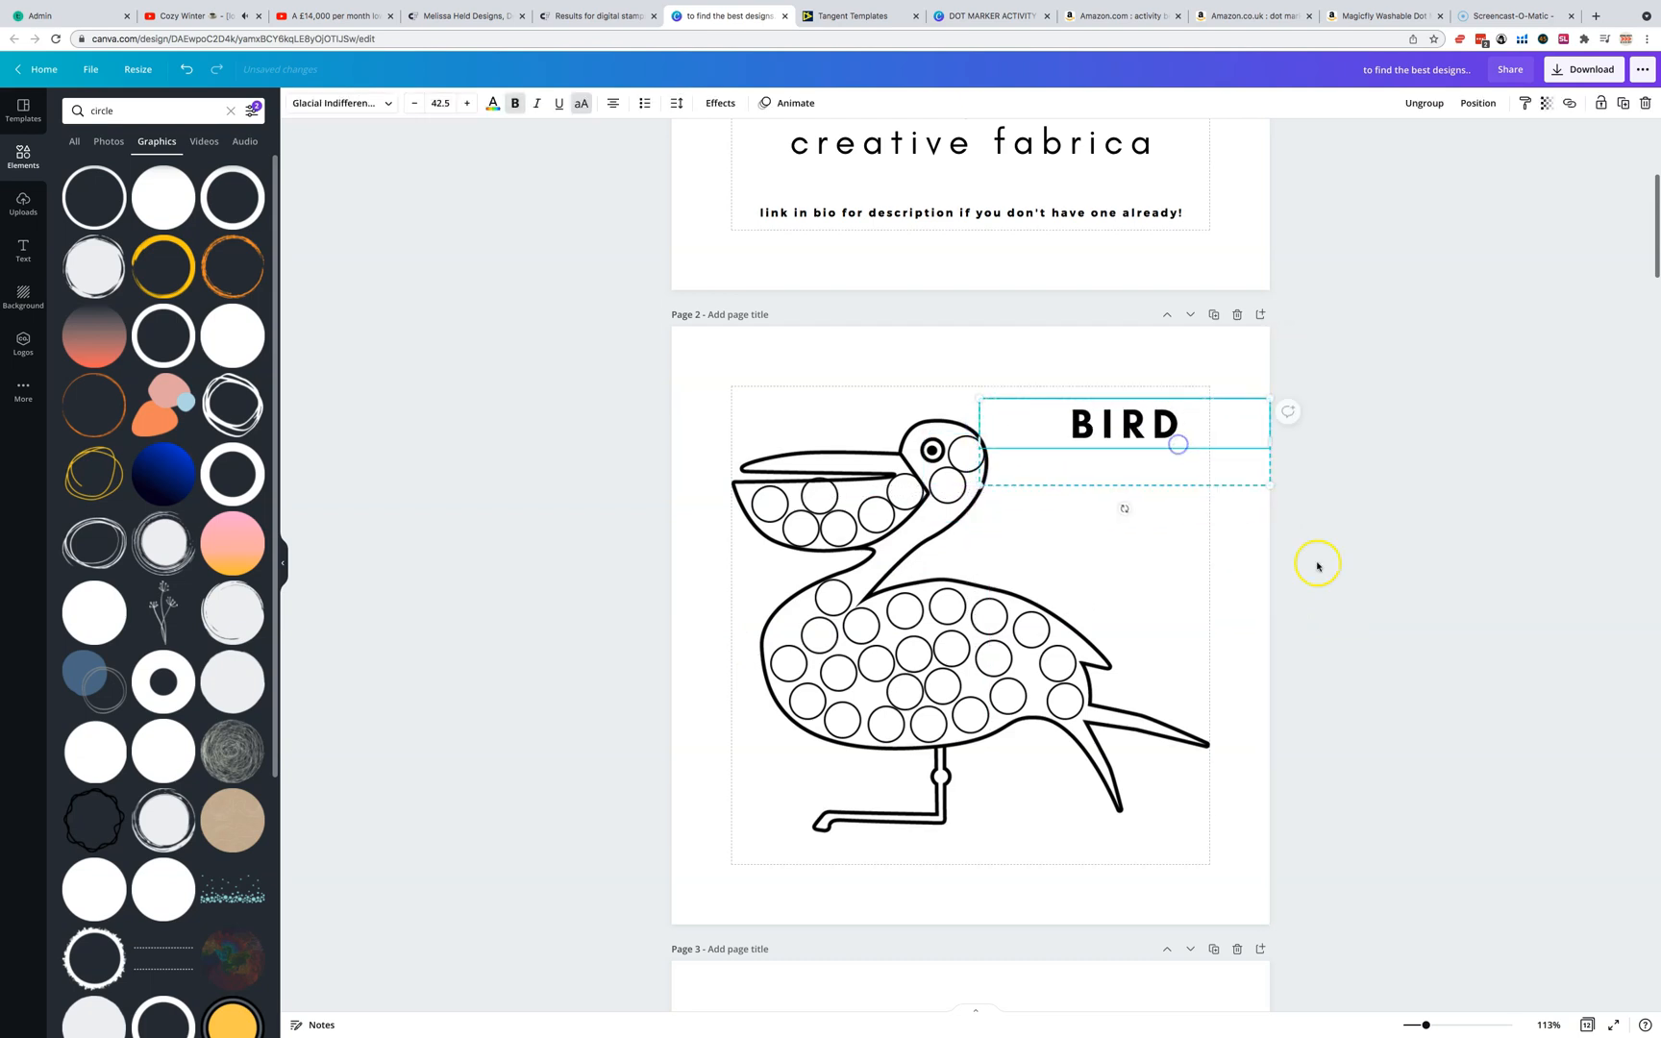
pyautogui.click(1317, 564)
# Copy a dot from the palm tree on page 4 and place it on the flamingo's head on page 6.
pyautogui.scroll(-1, 1318, 566)
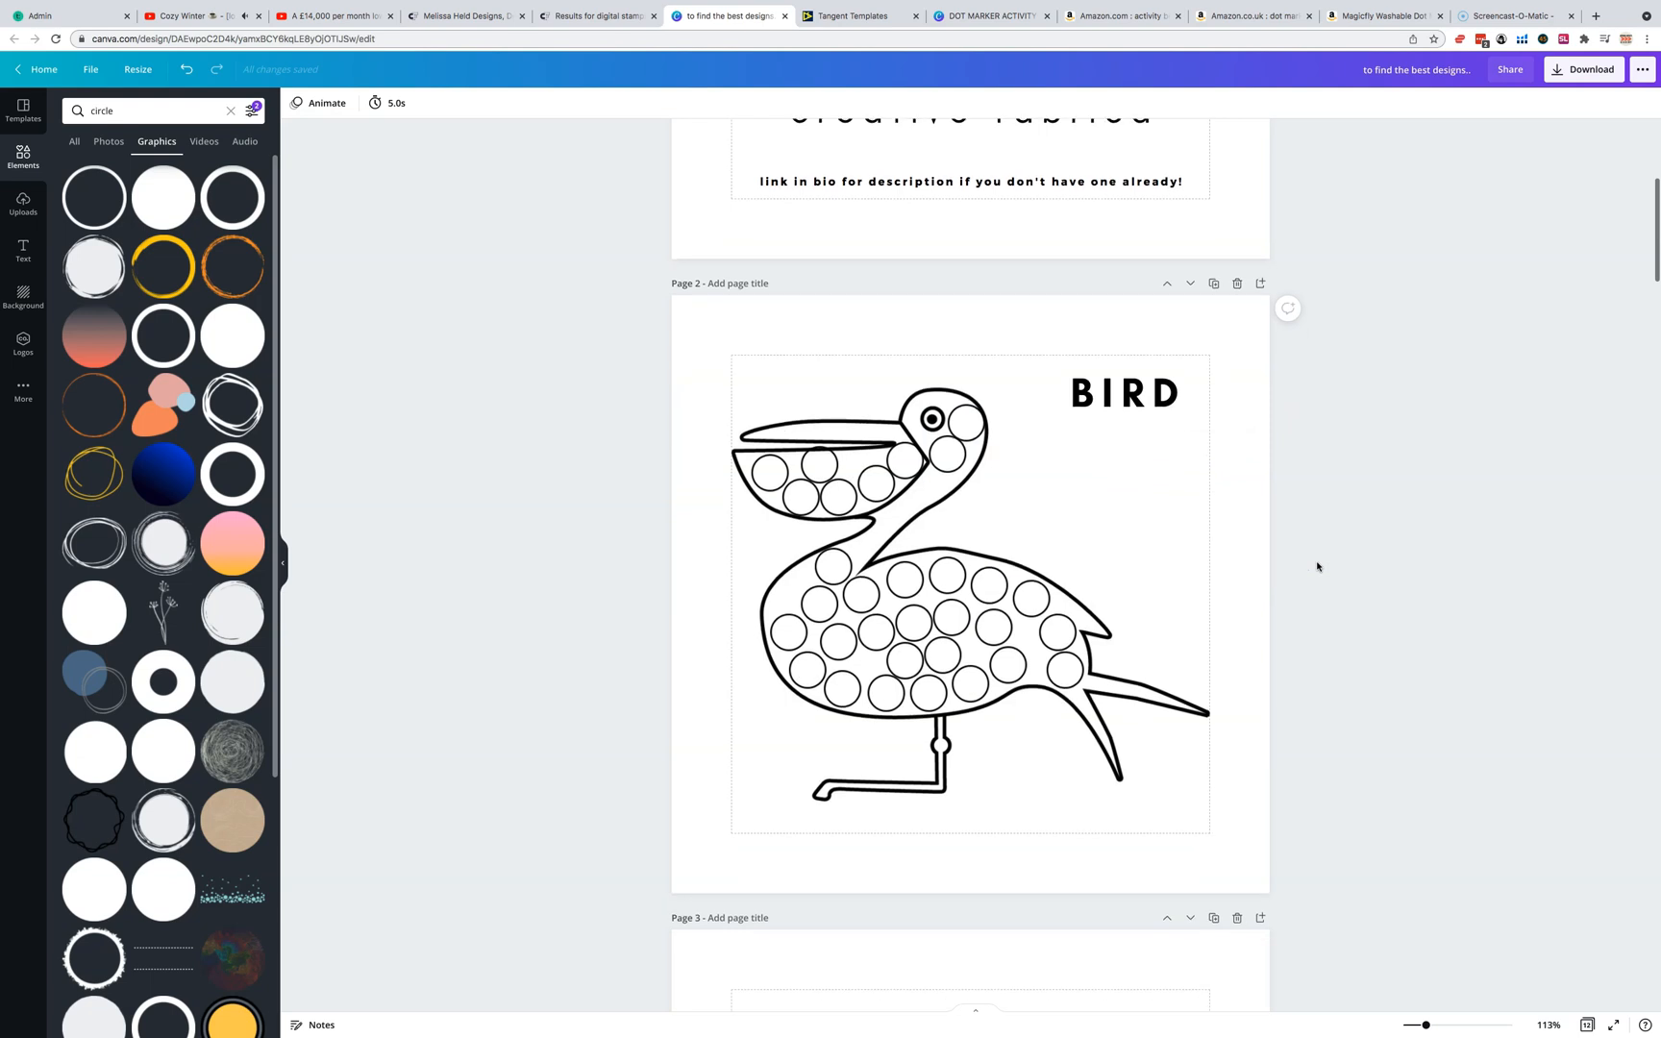
pyautogui.scroll(-4, 1318, 566)
pyautogui.scroll(-10, 1318, 566)
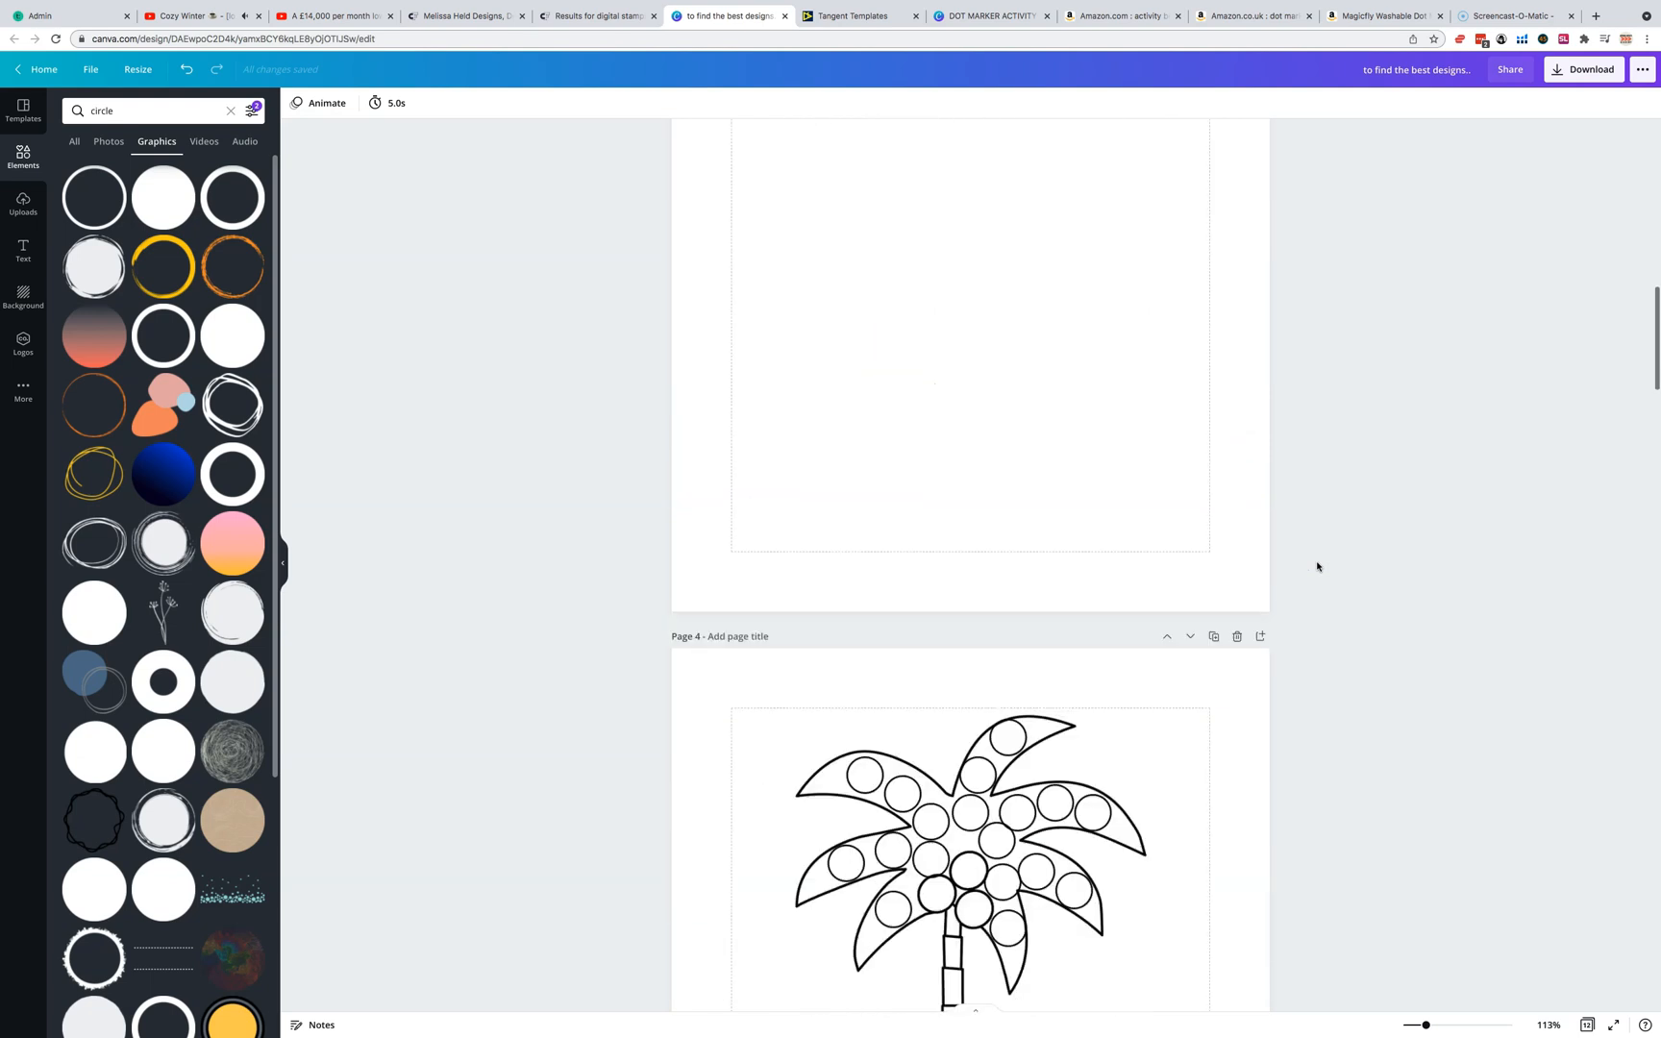
pyautogui.click(1007, 515)
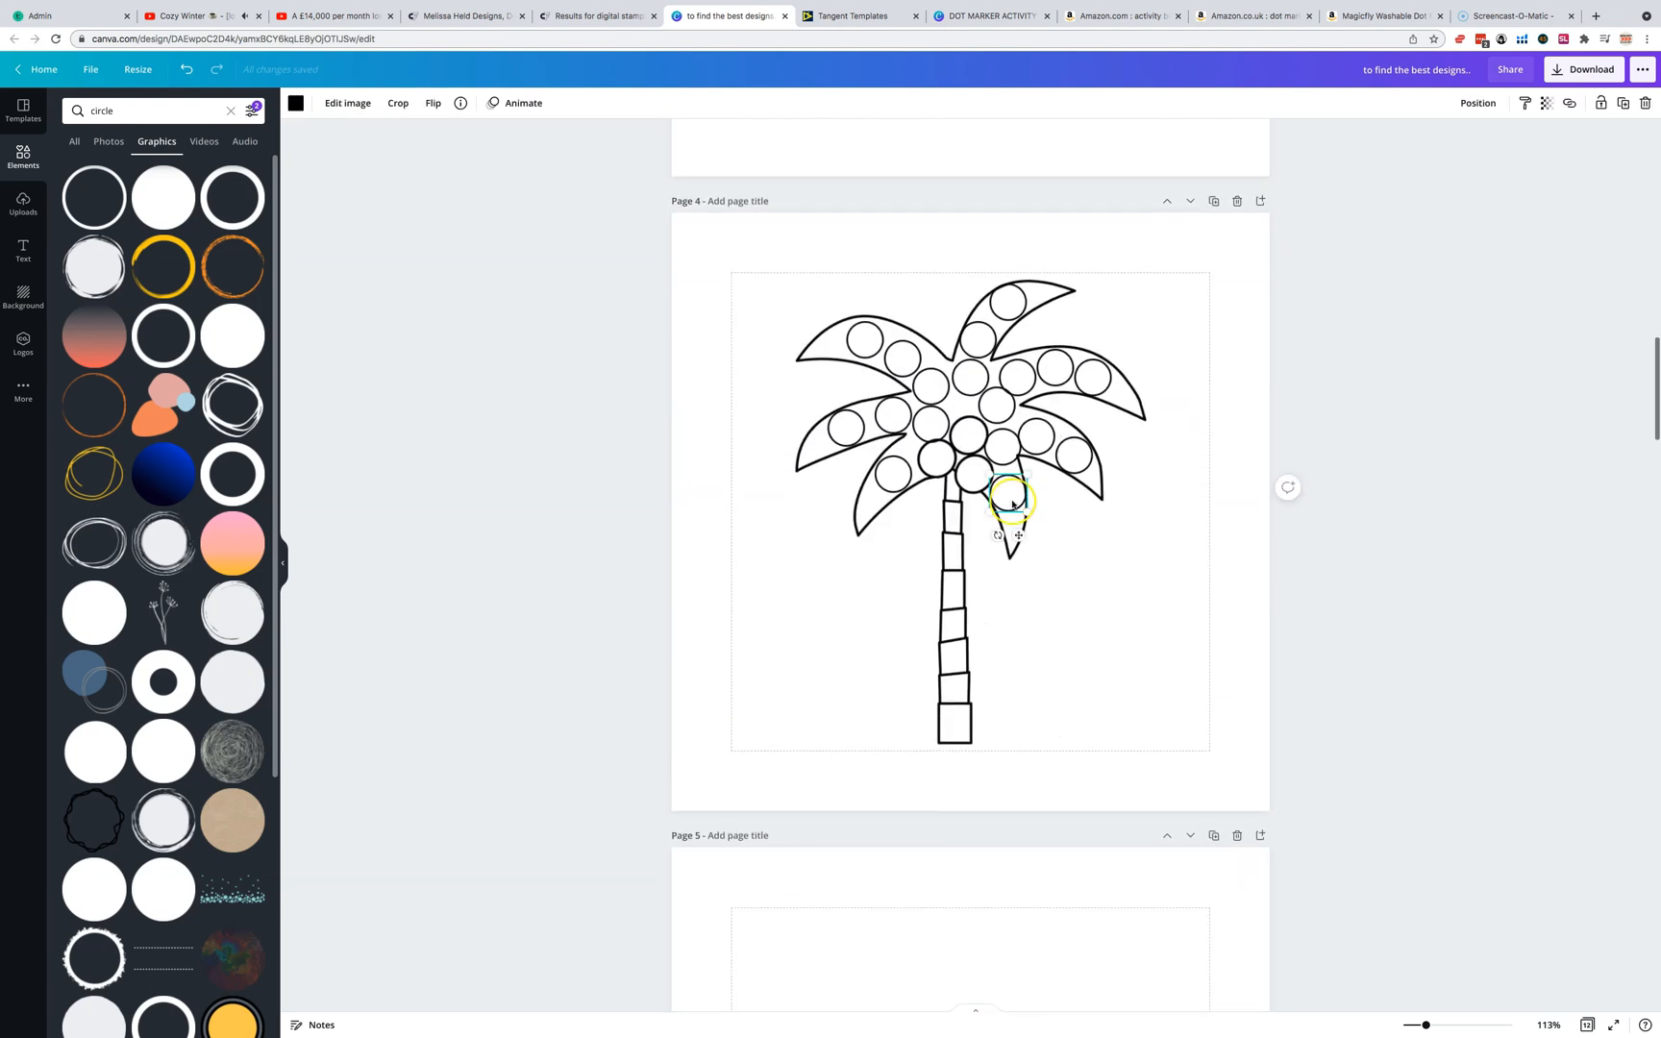
pyautogui.scroll(-6, 1009, 500)
pyautogui.scroll(-7, 1012, 501)
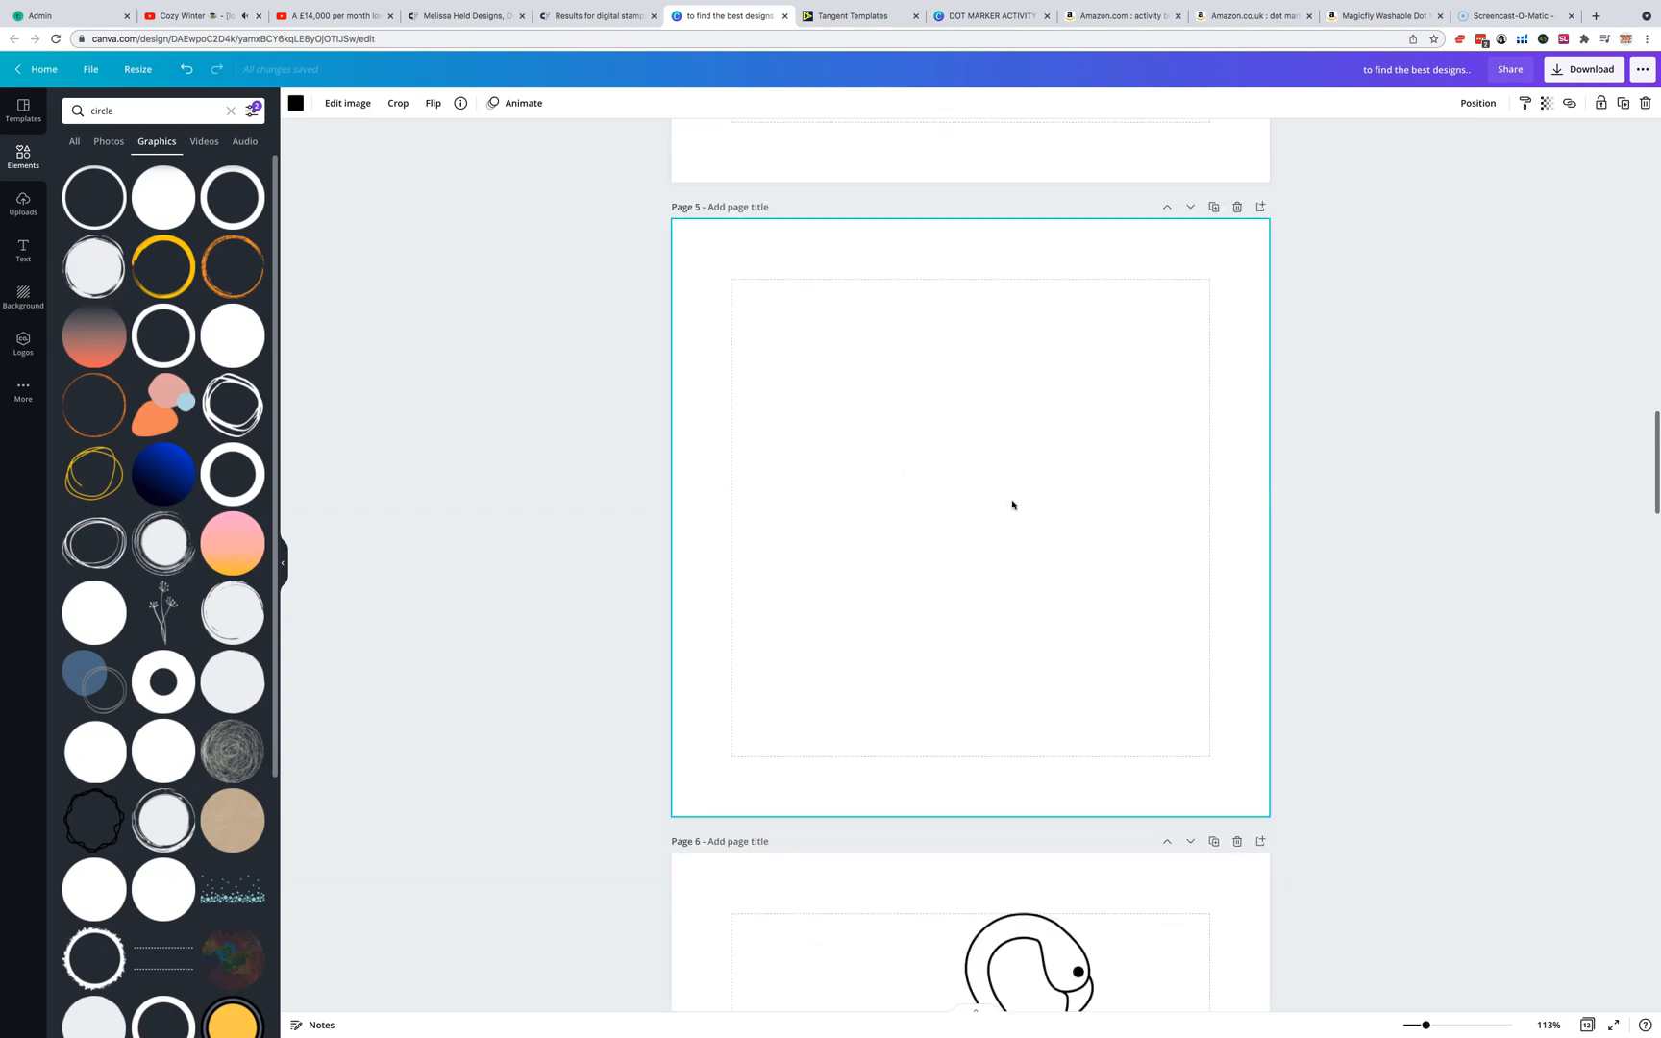
pyautogui.click(1129, 637)
pyautogui.hotkey('ctrl', 'v')
pyautogui.scroll(-1, 1129, 637)
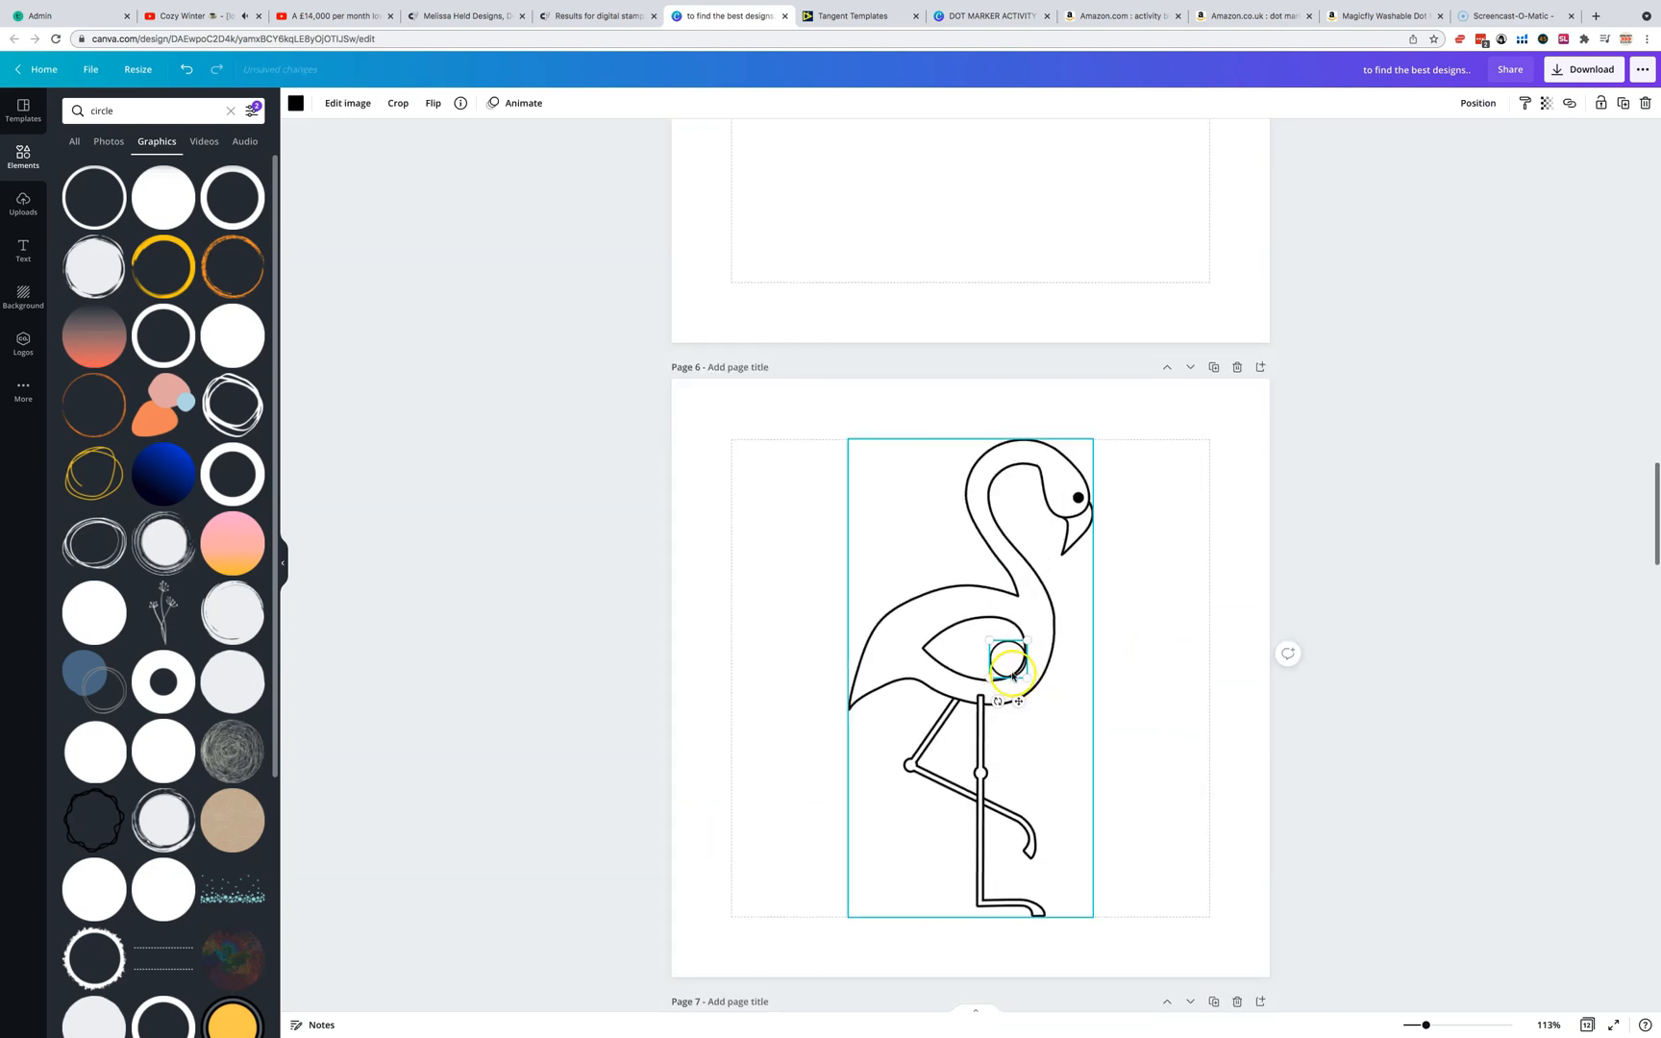
pyautogui.moveTo(1005, 661); pyautogui.dragTo(1062, 480)
# Duplicate the dot over the flamingo's tail, back and chest.
pyautogui.hotkey('ctrl', 'd')
pyautogui.hotkey('ctrl', 'd')
pyautogui.hotkey('ctrl', 'd')
pyautogui.press('super+d')
pyautogui.click(1310, 558)
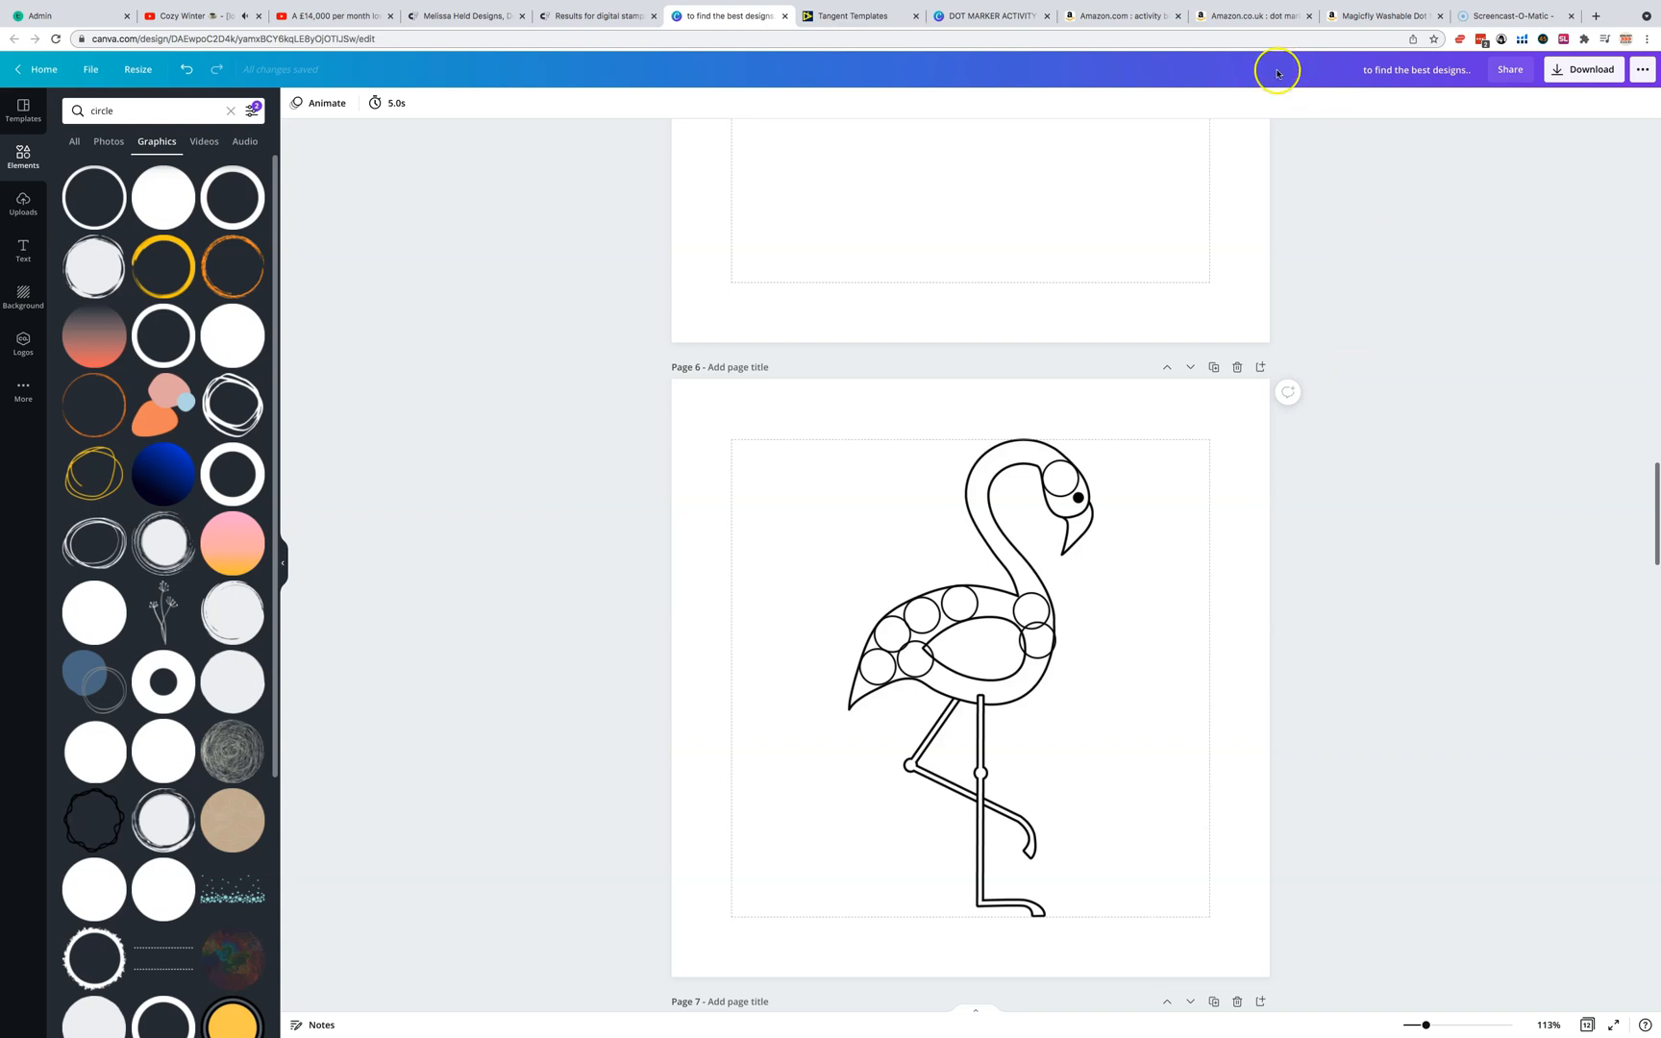
# Switch to the Amazon.co.uk search results and look over the dot marker activity books.
pyautogui.click(1263, 19)
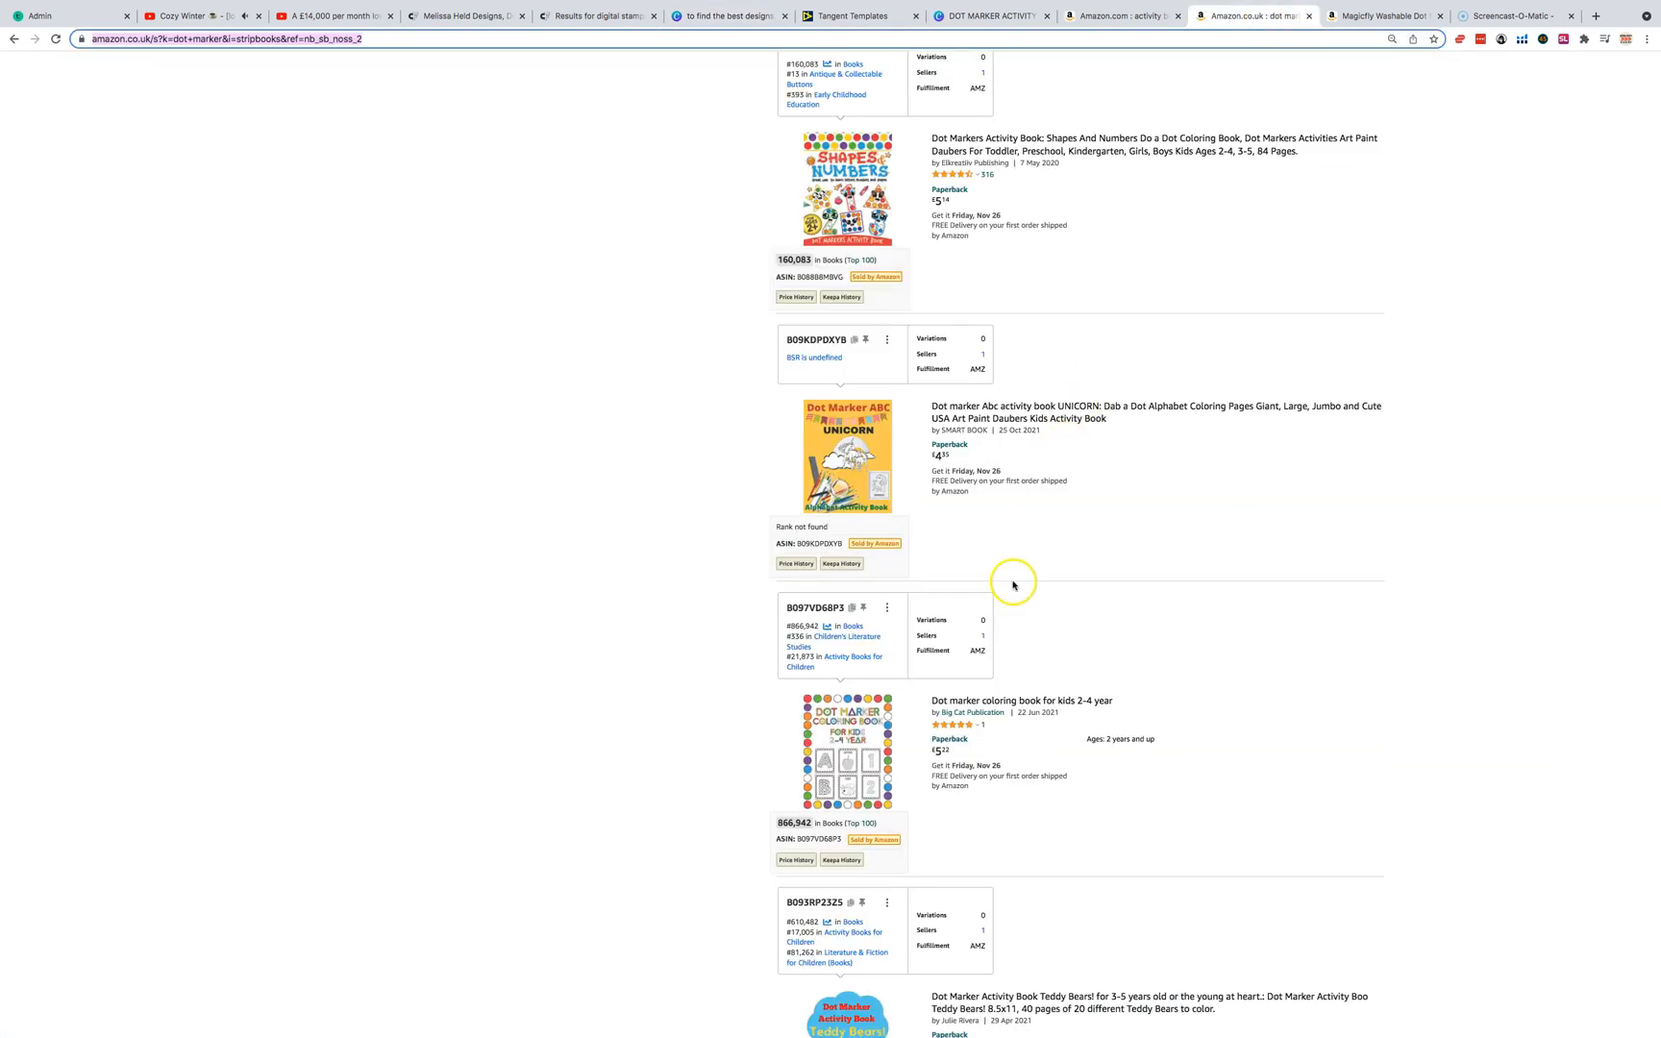
pyautogui.scroll(1, 1039, 578)
pyautogui.scroll(1, 1039, 579)
pyautogui.moveTo(937, 399)
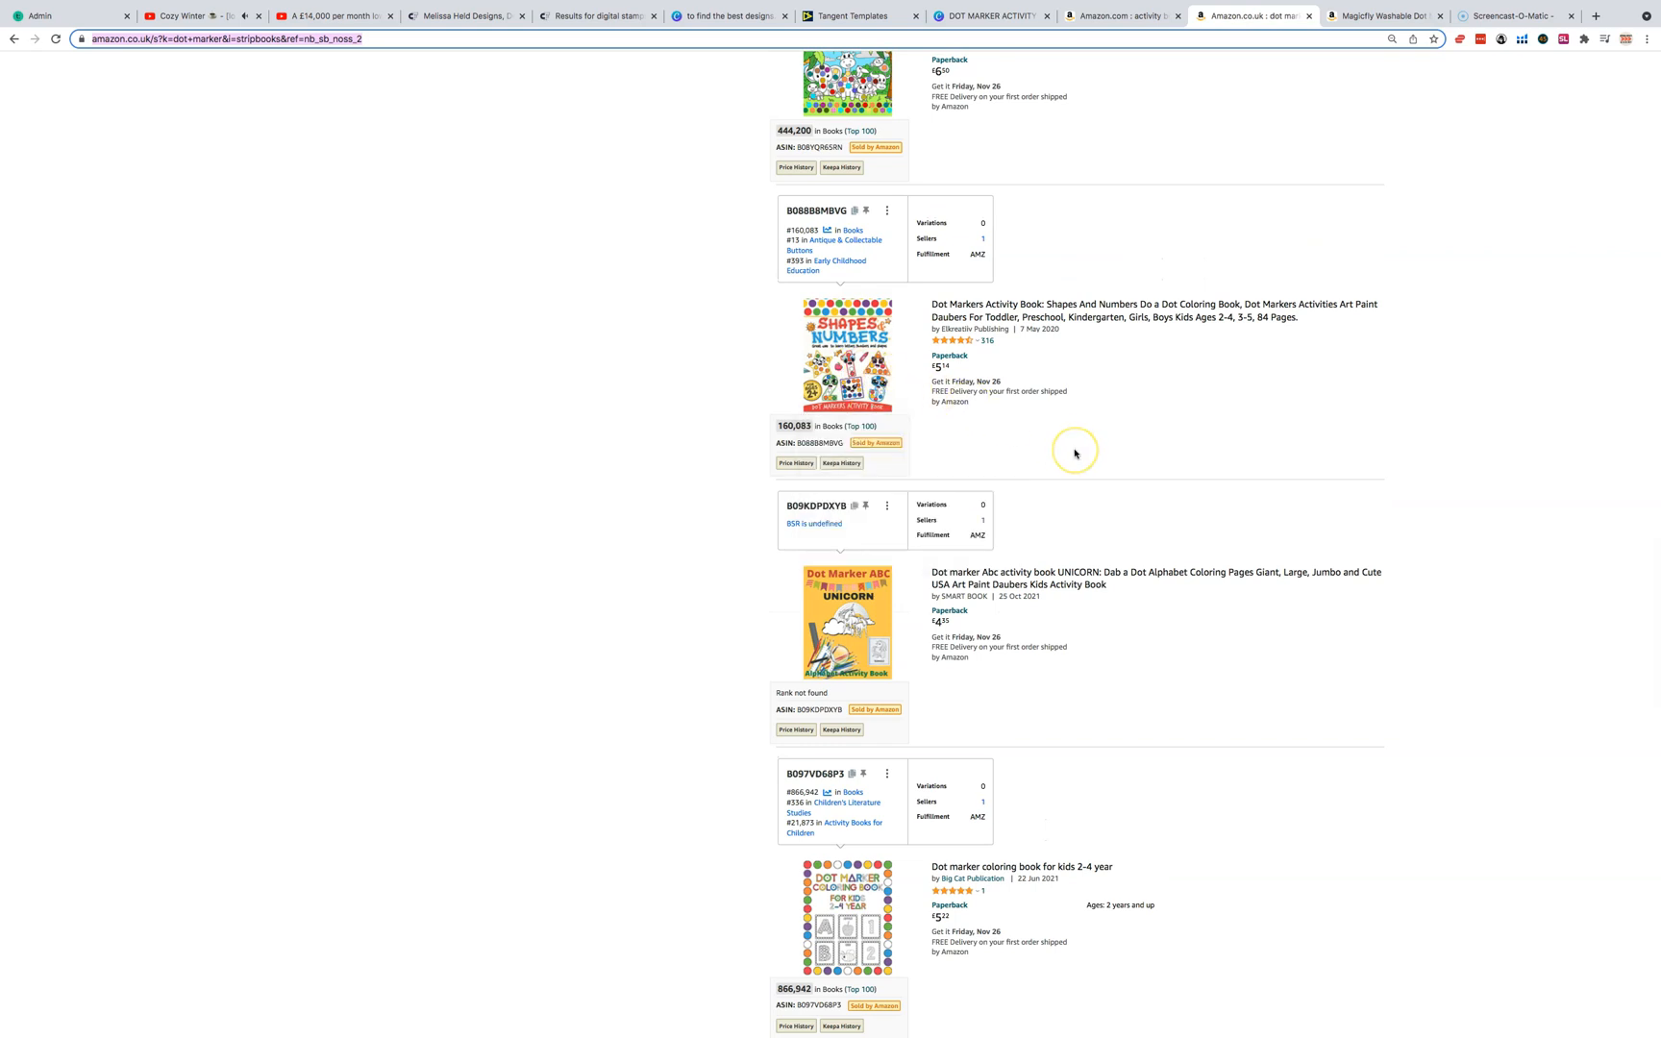
pyautogui.scroll(1, 1074, 452)
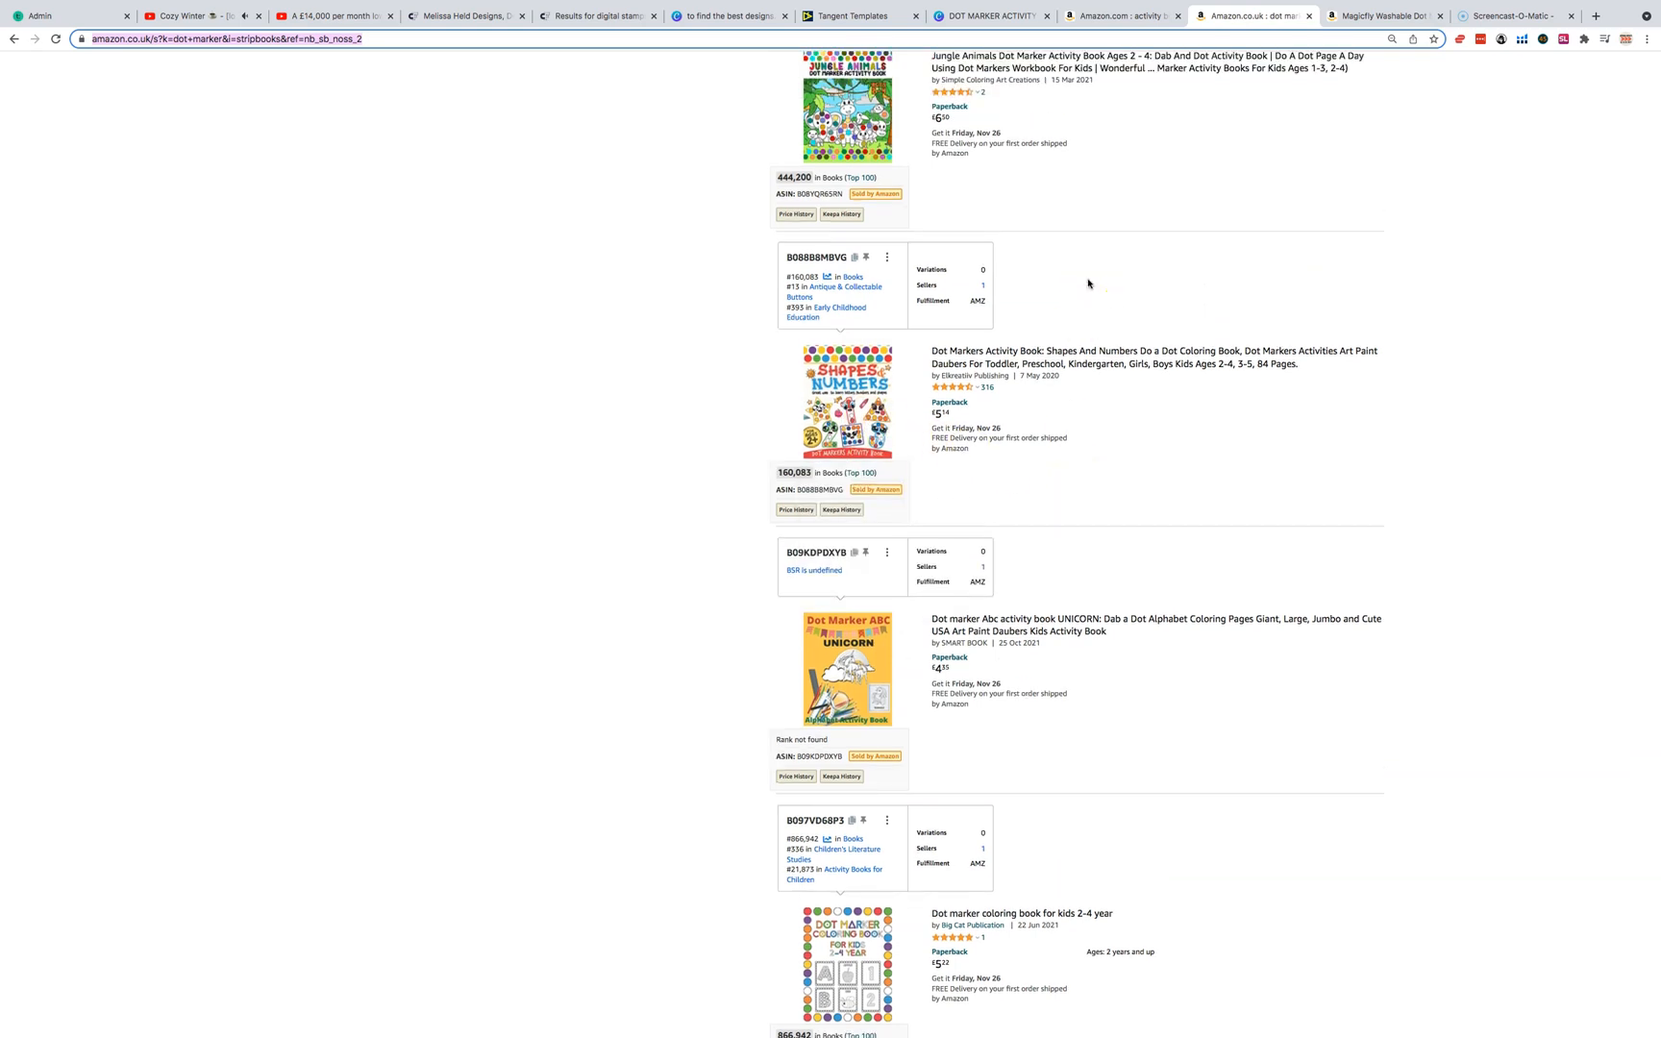
# Return to the Canva interior design and look through the remaining pages as far as page 12.
pyautogui.click(728, 16)
pyautogui.scroll(-5, 1120, 450)
pyautogui.scroll(-5, 1186, 660)
pyautogui.scroll(-10, 1039, 650)
pyautogui.scroll(-8, 1039, 651)
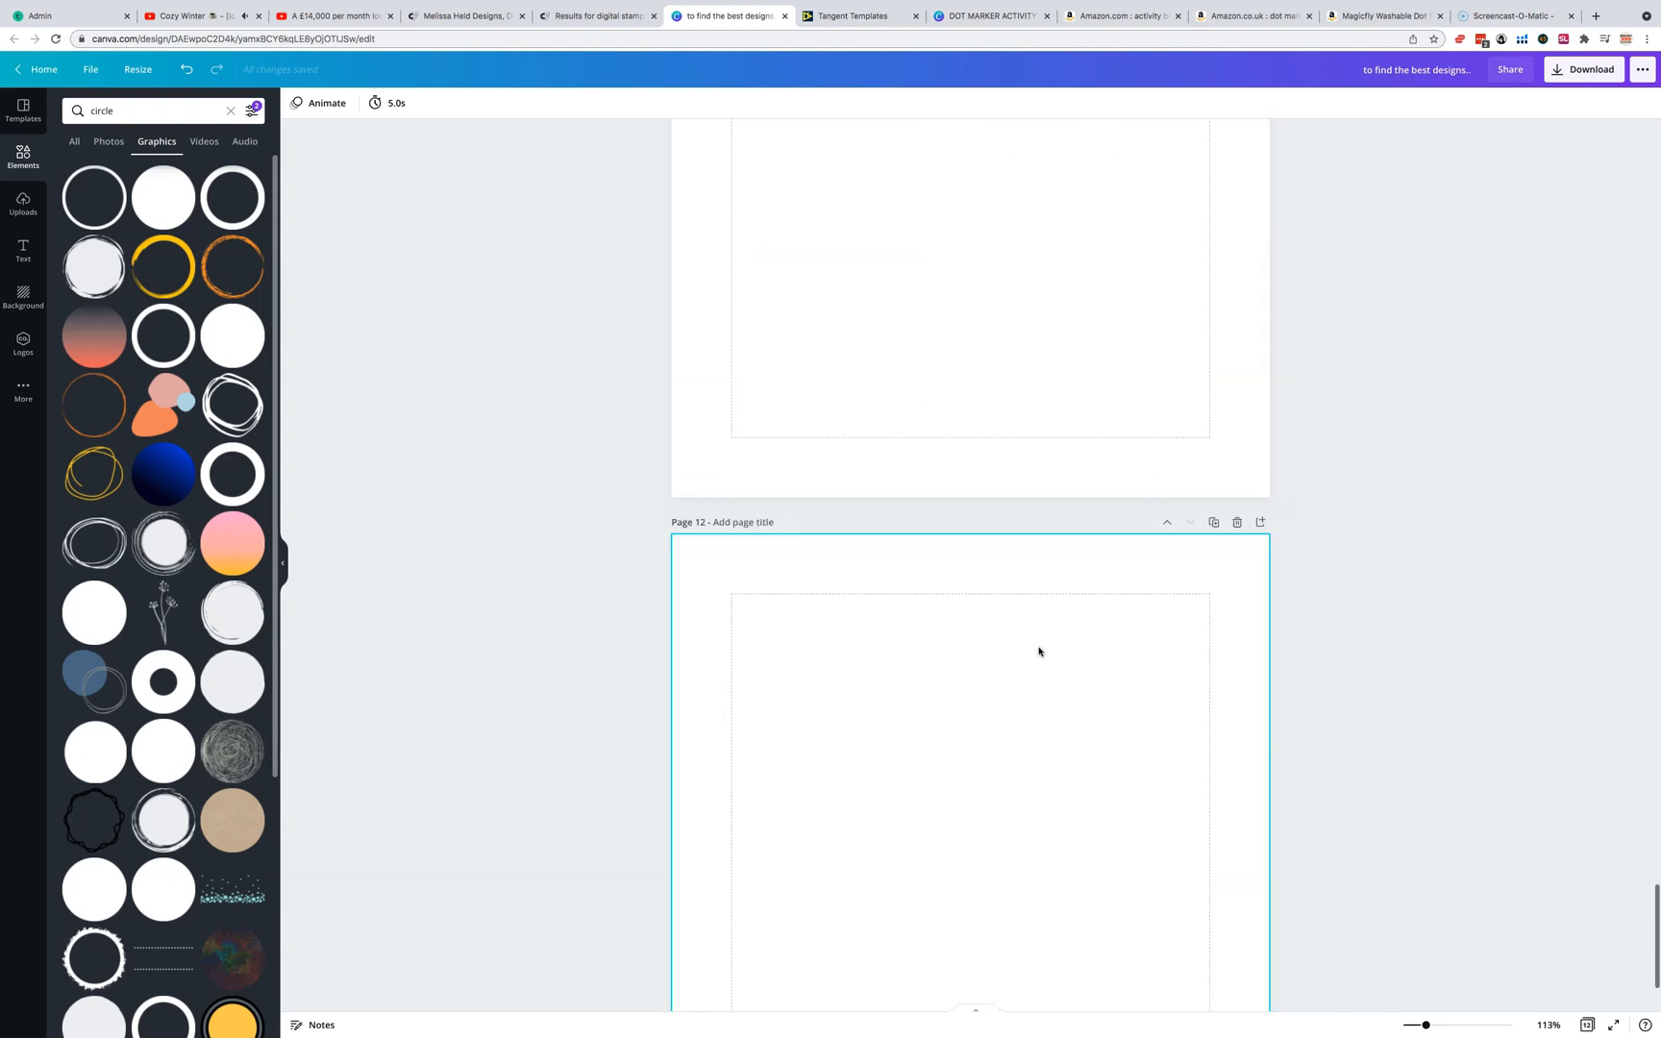
pyautogui.scroll(12, 1039, 650)
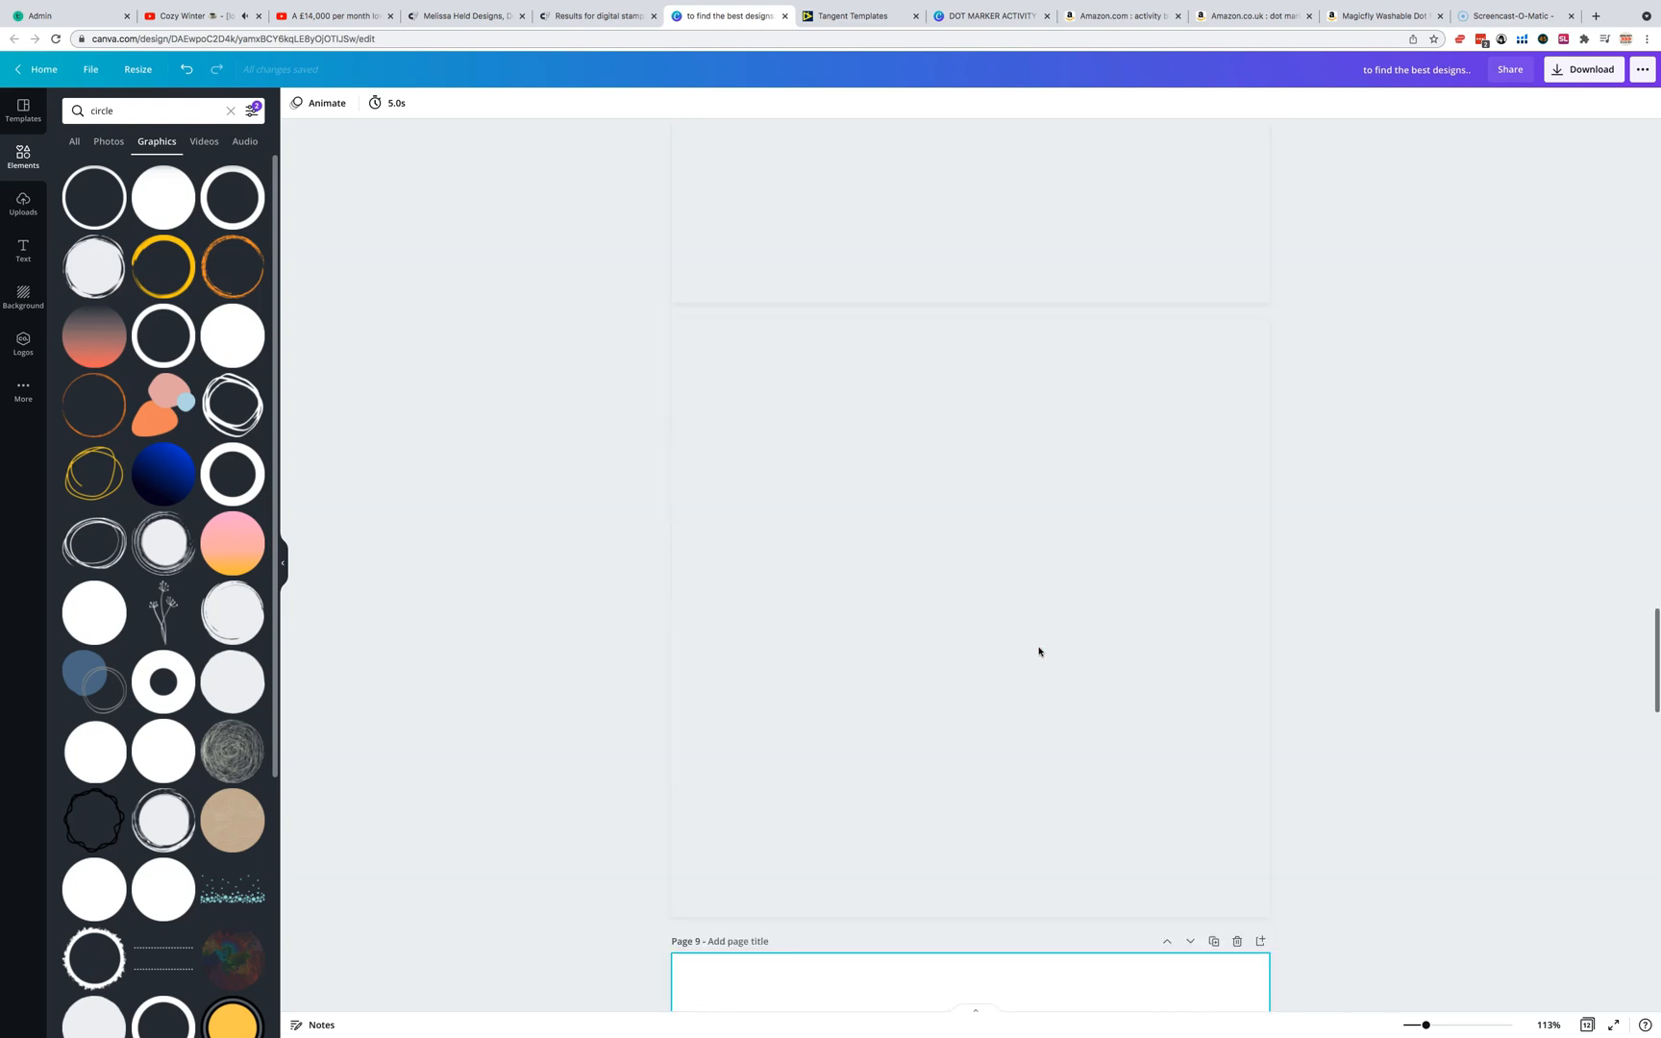
pyautogui.scroll(3, 1039, 652)
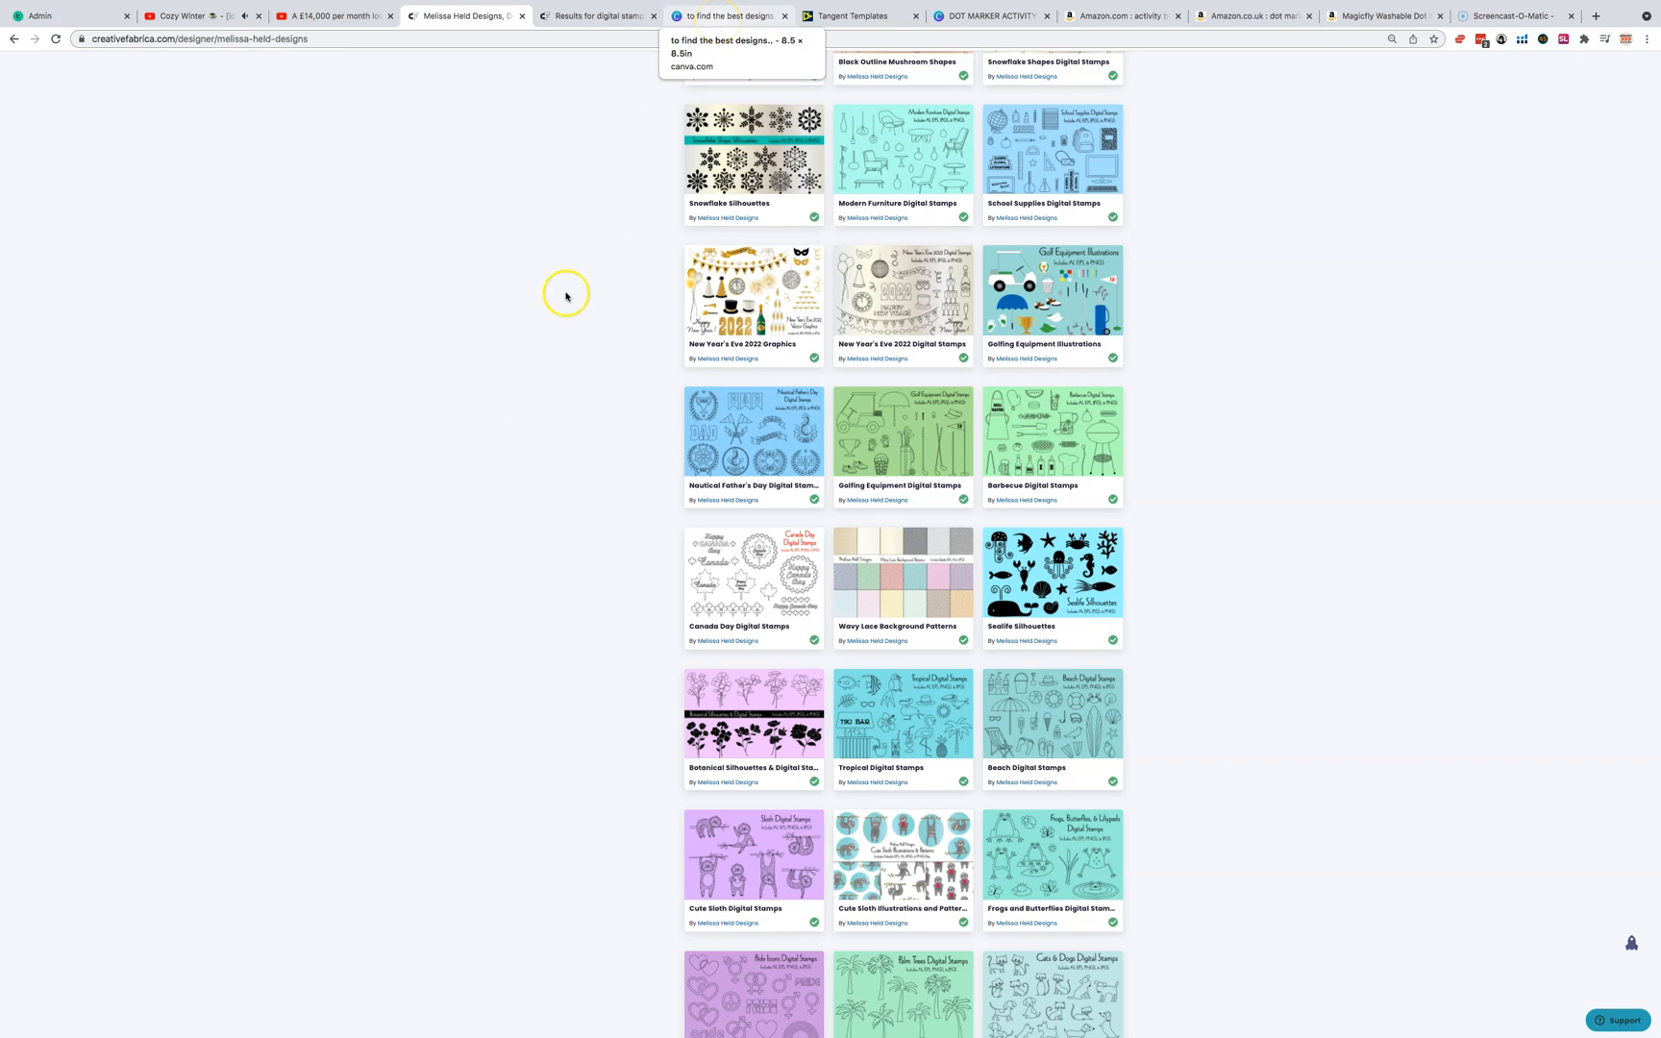
# Look over the designer's stamp sets on Creative Fabrica and the site's search results for digital stamps.
pyautogui.scroll(1, 522, 400)
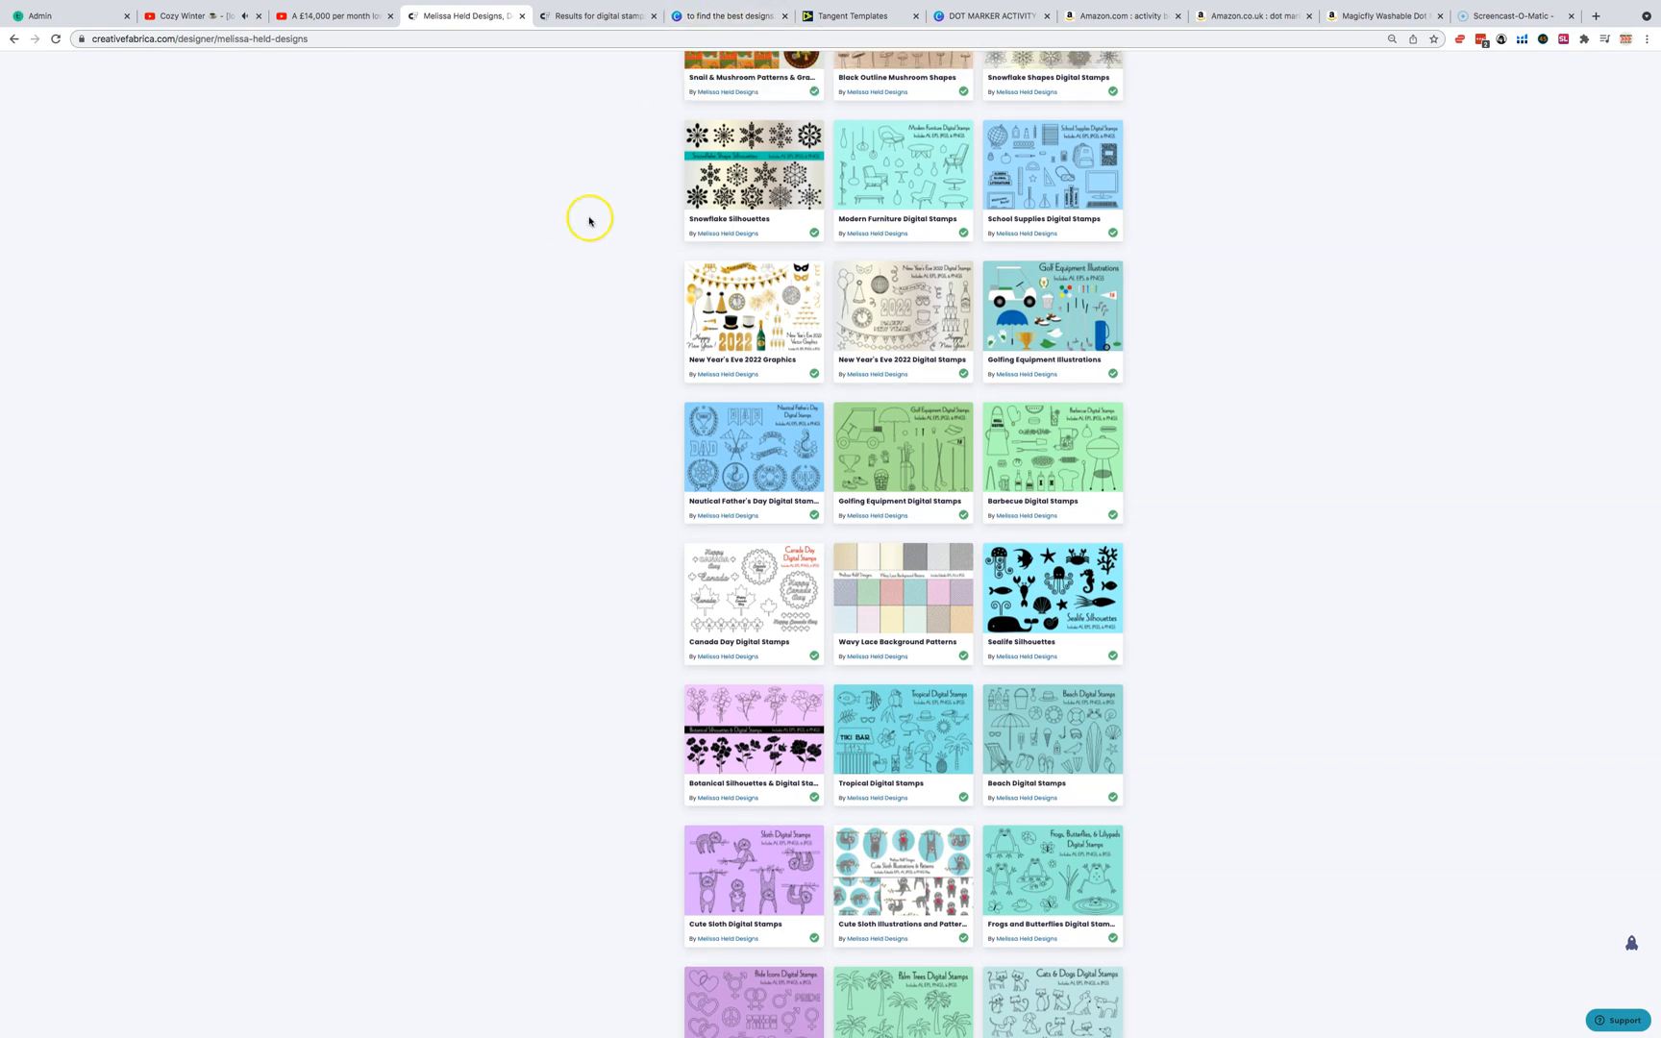
pyautogui.click(604, 19)
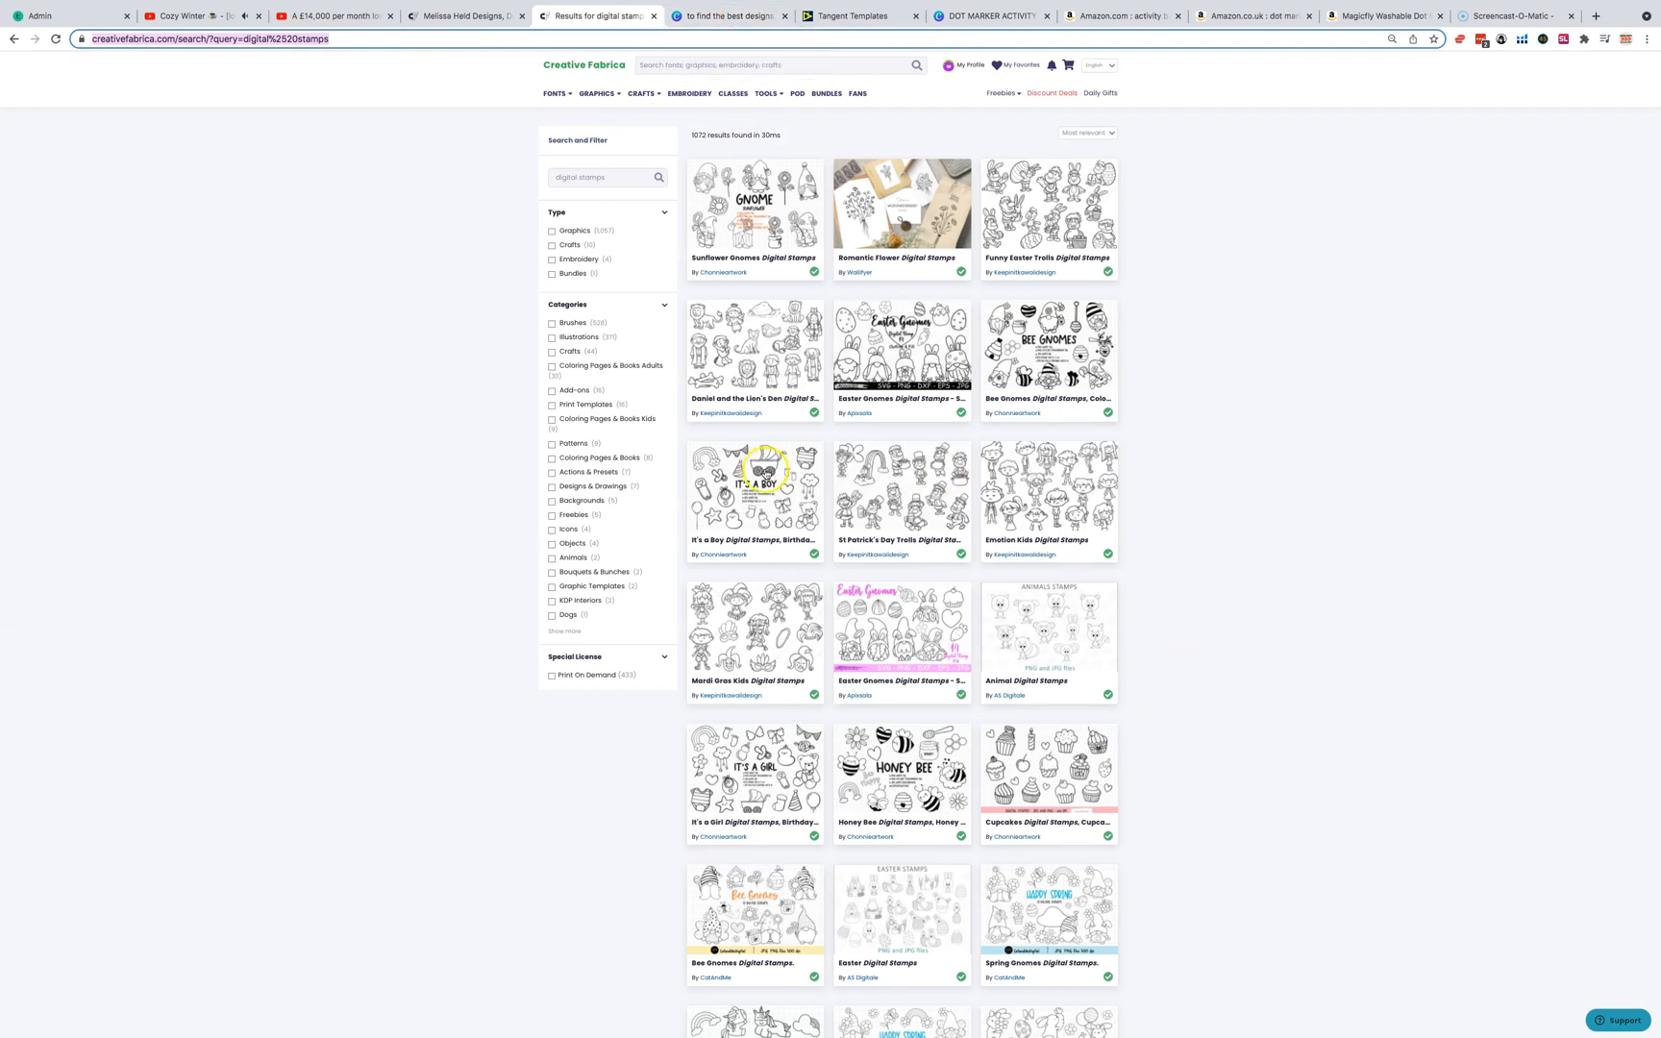
pyautogui.click(1200, 461)
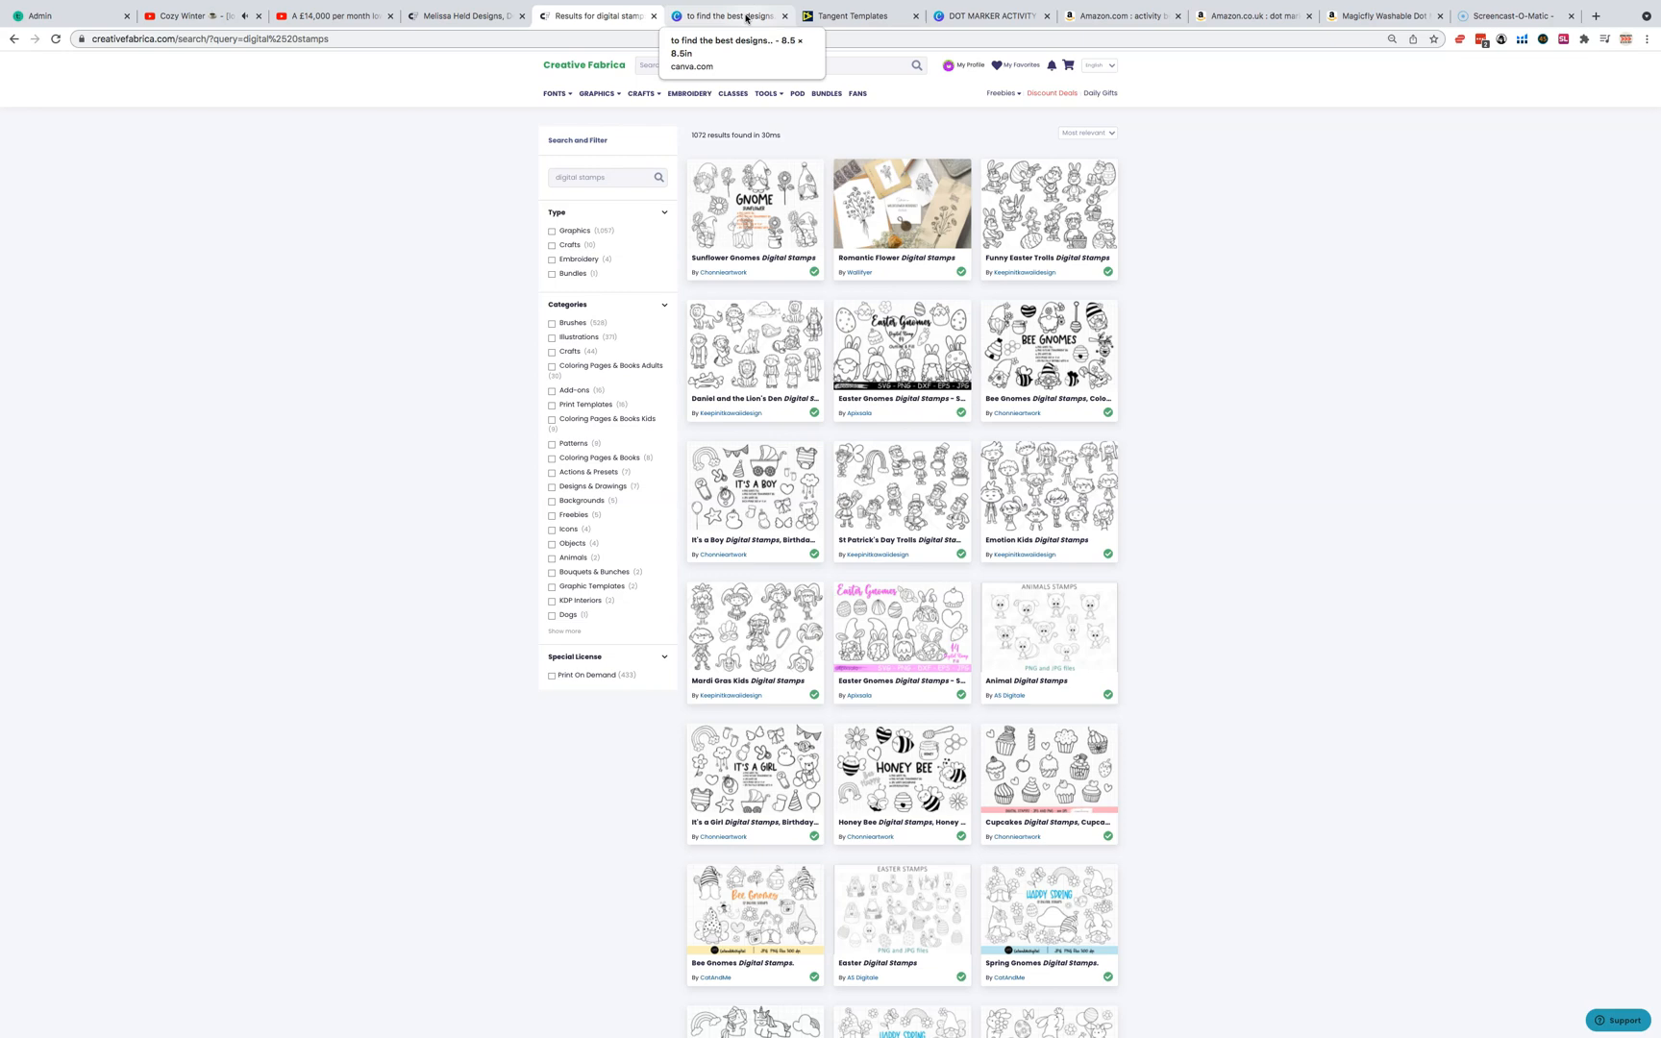
# Return to the Canva interior design, view the palm tree page and switch to the DOT MARKER ACTIVITY BOOK design.
pyautogui.click(738, 21)
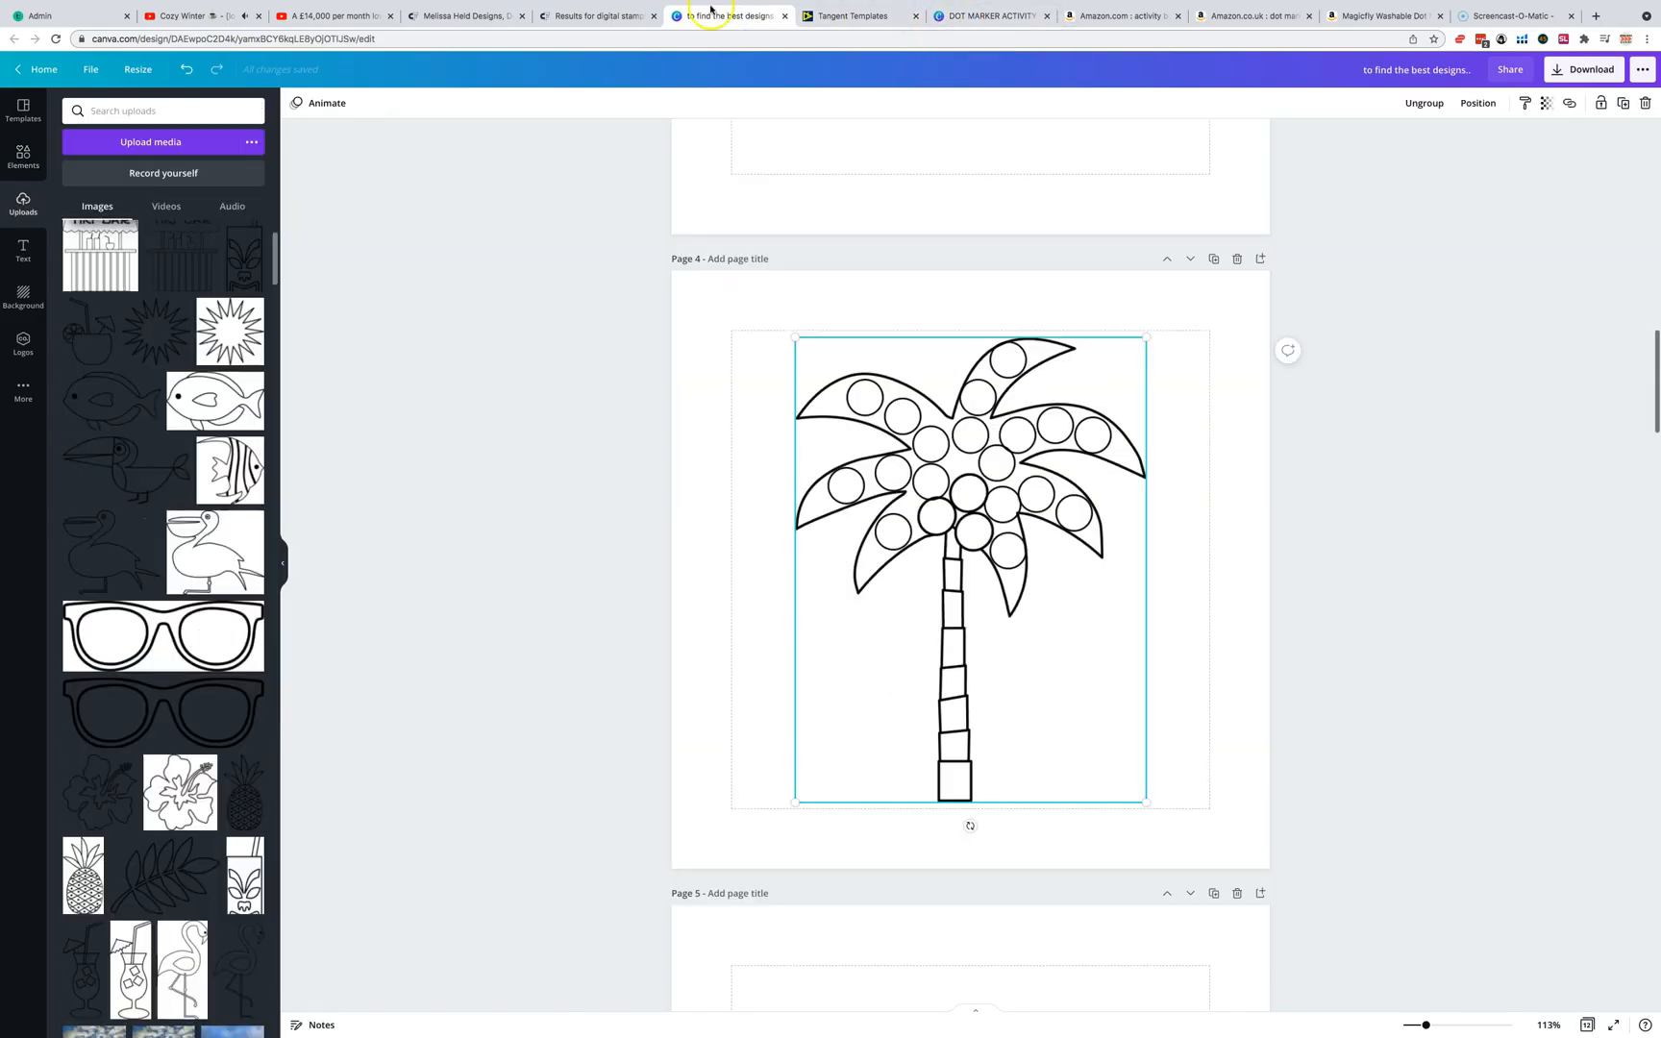
pyautogui.scroll(3, 1369, 492)
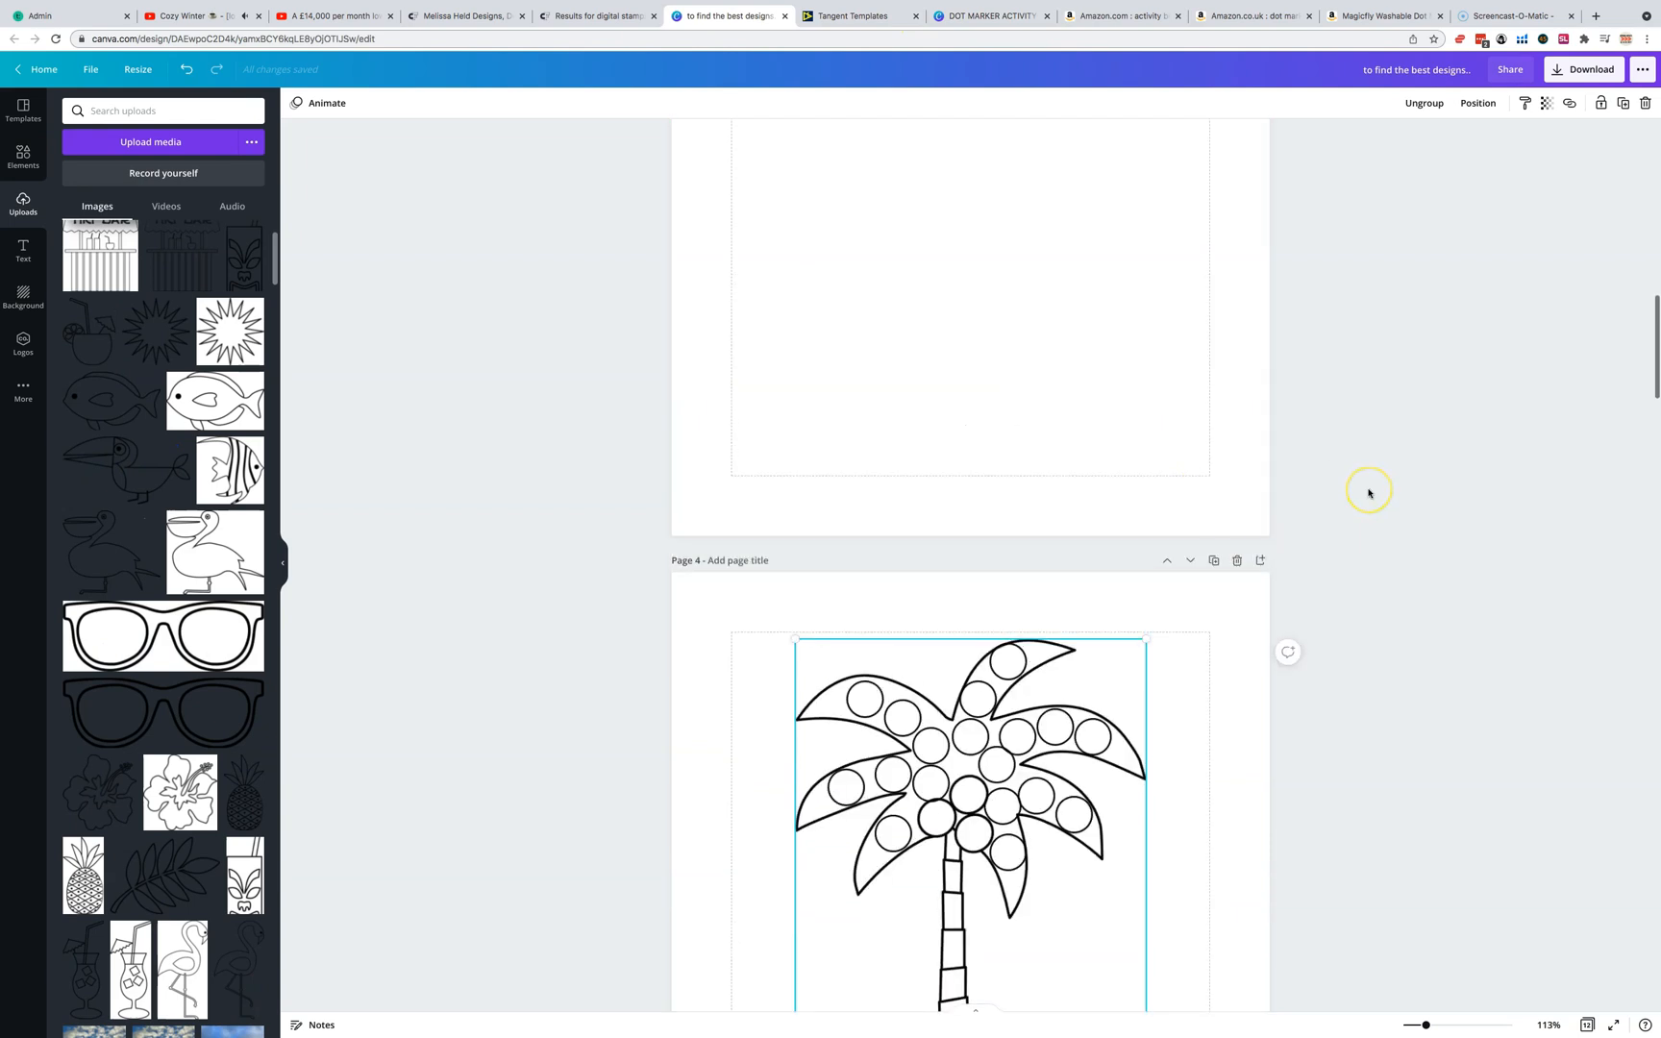
pyautogui.click(993, 16)
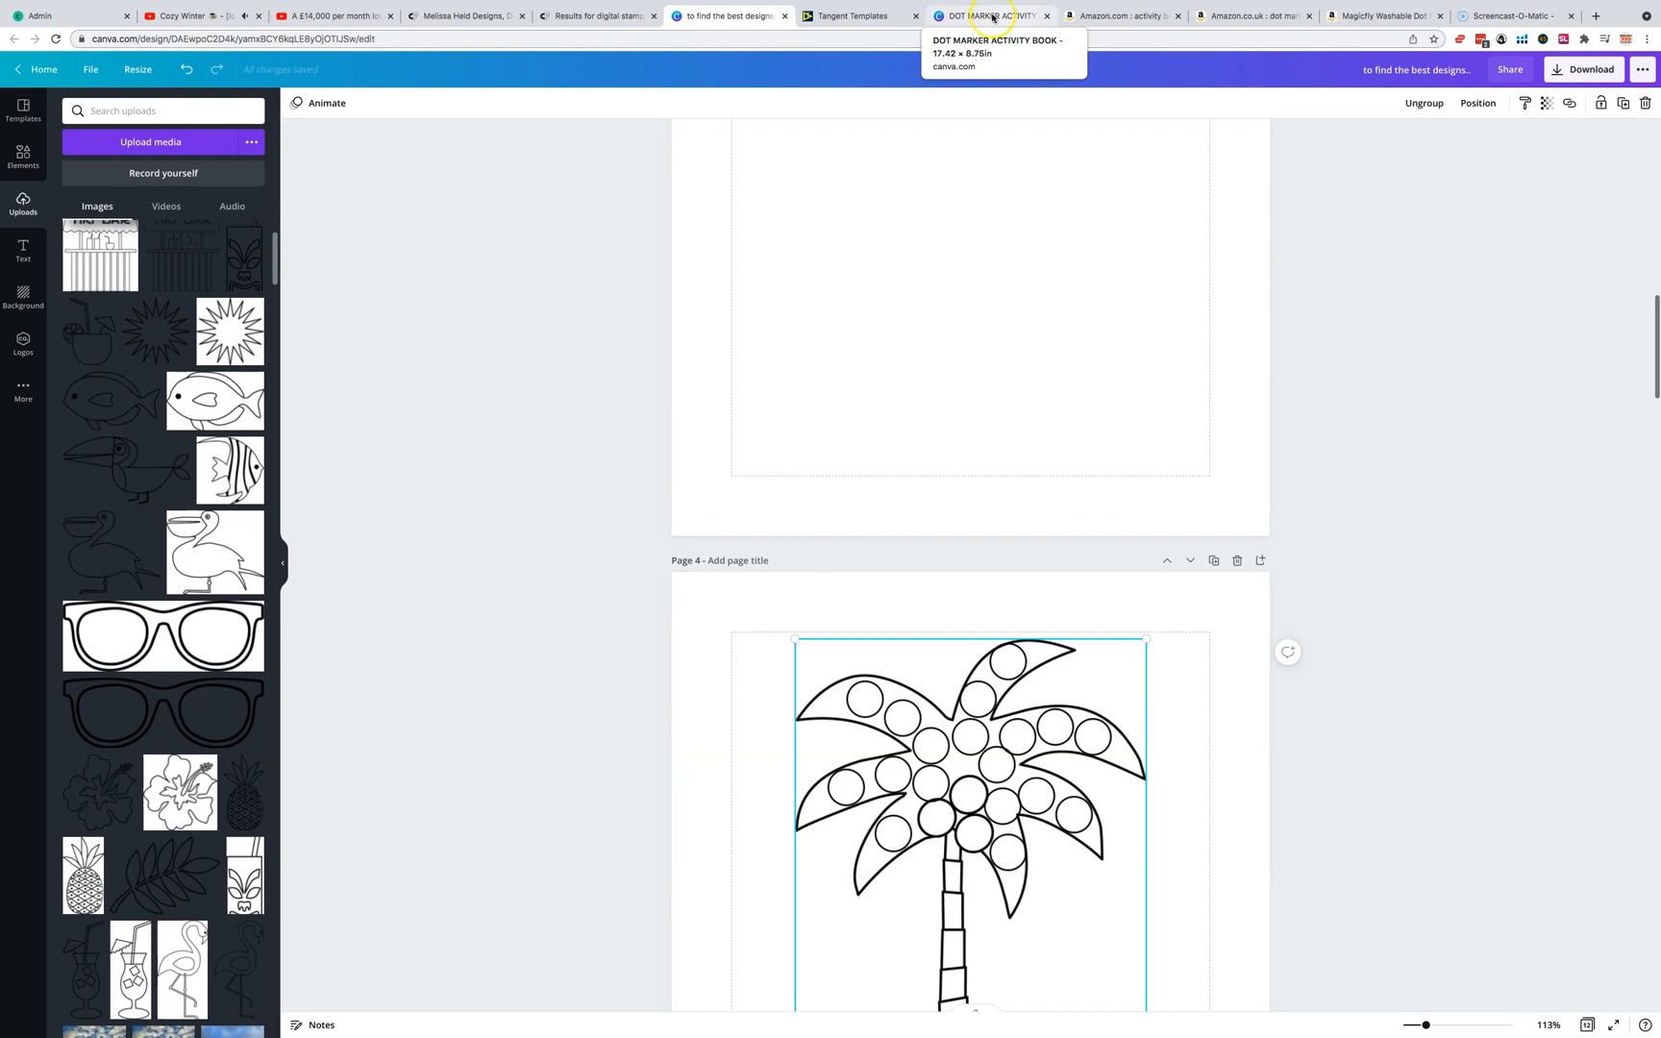